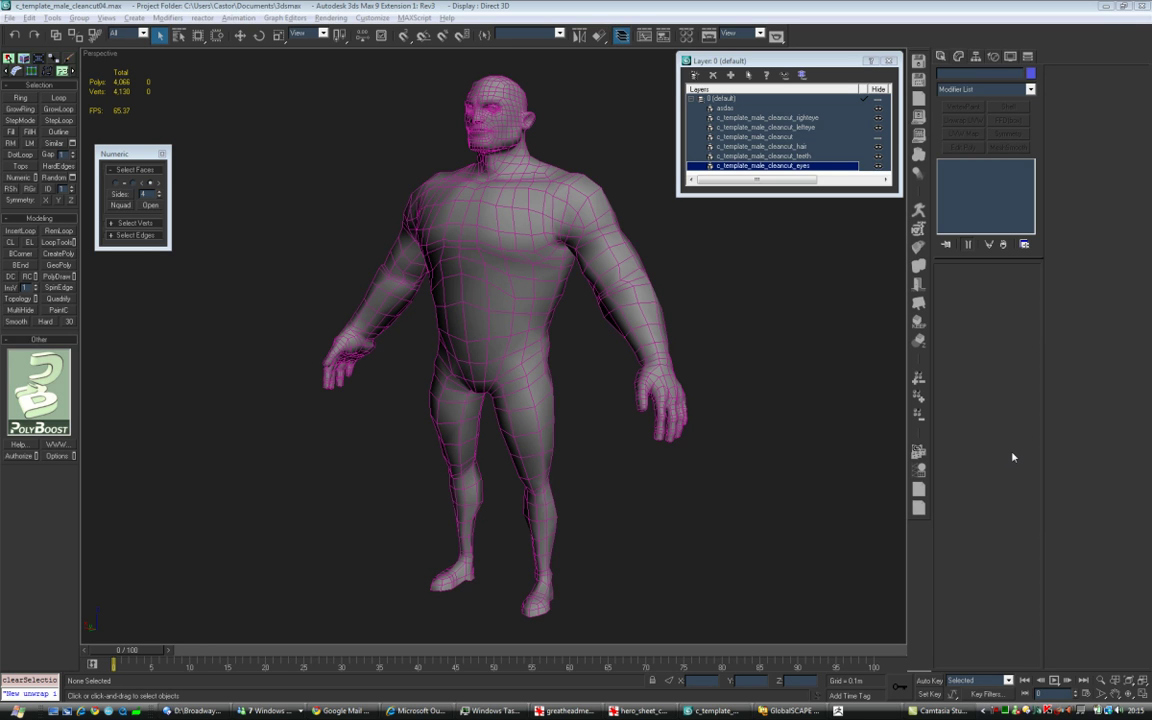
Select the male body mesh and inspect its full topology from several angles.
{"action": "middle_click_drag", "start_coordinate": [496, 298], "coordinate": [509, 274], "text": "alt"}
{"action": "left_click", "coordinate": [509, 273]}
{"action": "middle_click_drag", "start_coordinate": [569, 177], "coordinate": [660, 336]}
{"action": "scroll", "coordinate": [560, 318], "scroll_direction": "up", "scroll_amount": 4}
{"action": "scroll", "coordinate": [575, 450], "scroll_direction": "down", "scroll_amount": 3}
{"action": "scroll", "coordinate": [660, 338], "scroll_direction": "down", "scroll_amount": 3}
{"action": "middle_click_drag", "start_coordinate": [714, 441], "coordinate": [553, 321], "text": "alt"}
{"action": "scroll", "coordinate": [548, 449], "scroll_direction": "down", "scroll_amount": 4}
{"action": "middle_click_drag", "start_coordinate": [527, 406], "coordinate": [615, 407], "text": "alt"}
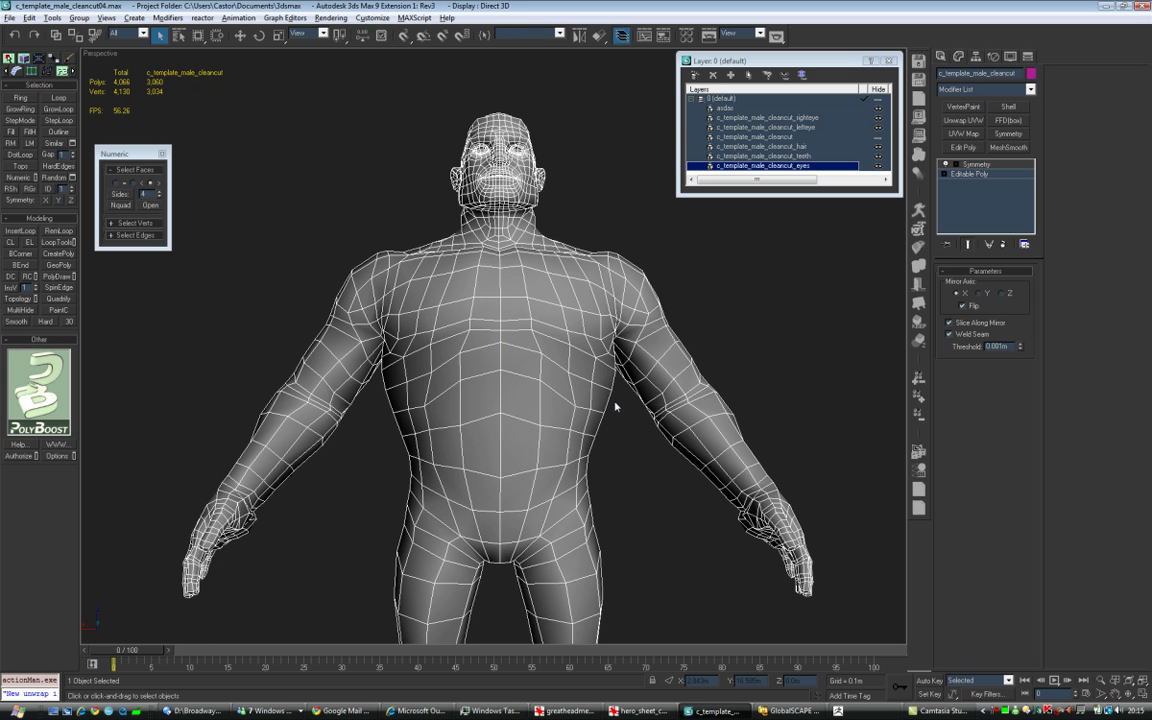
{"action": "scroll", "coordinate": [754, 352], "scroll_direction": "down", "scroll_amount": 3}
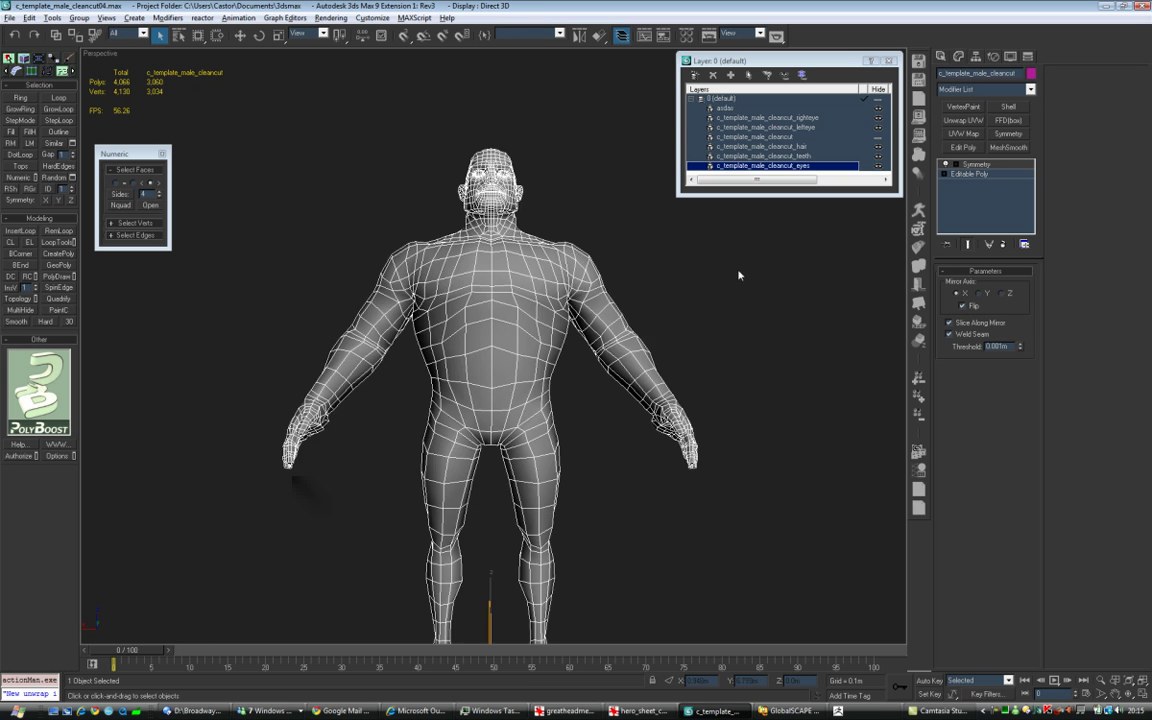
{"action": "middle_click_drag", "start_coordinate": [738, 275], "coordinate": [654, 348], "text": "alt"}
{"action": "left_click", "coordinate": [752, 327]}
{"action": "left_click", "coordinate": [528, 348]}
{"action": "middle_click_drag", "start_coordinate": [513, 354], "coordinate": [516, 322], "text": "alt"}
Add an Unwrap UVW modifier above the body's Editable Poly base and open its UV editor.
{"action": "left_click", "coordinate": [964, 174]}
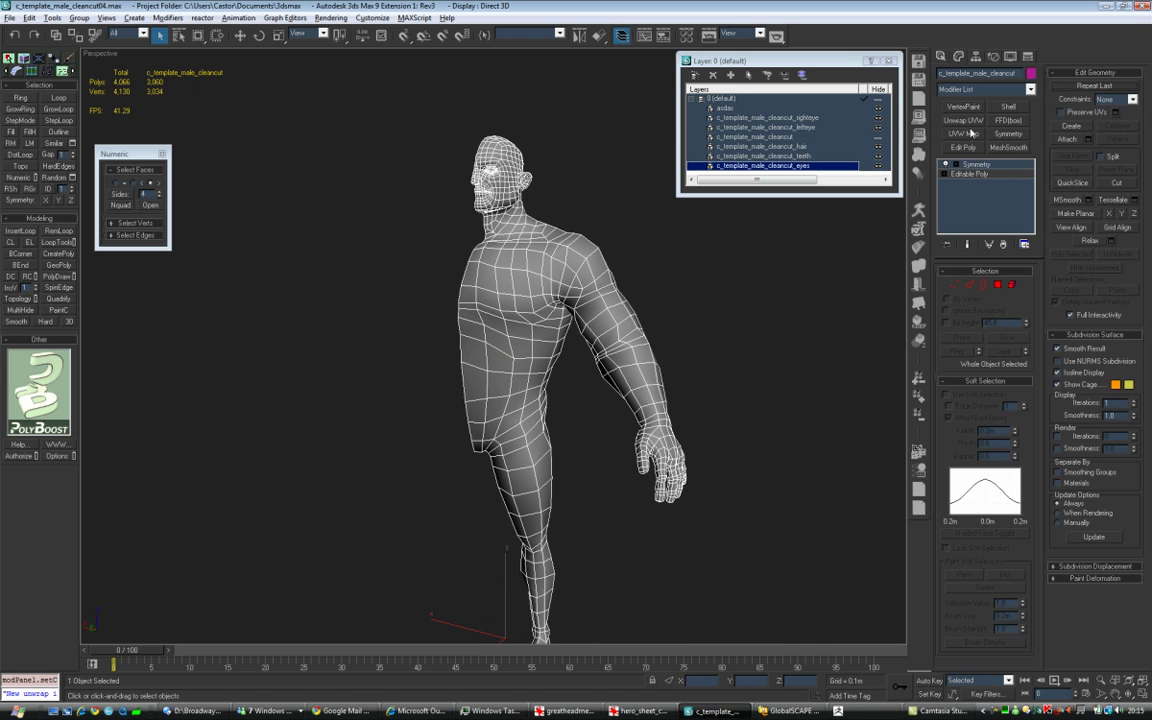
{"action": "left_click", "coordinate": [966, 122]}
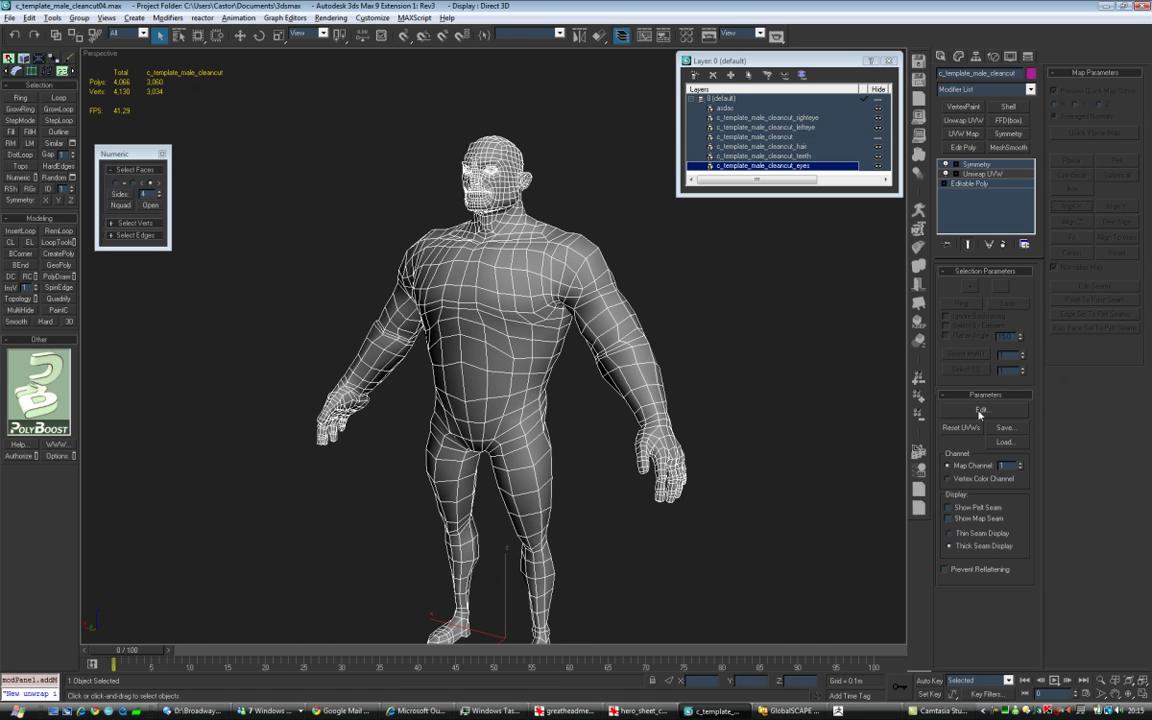
{"action": "left_click", "coordinate": [981, 411]}
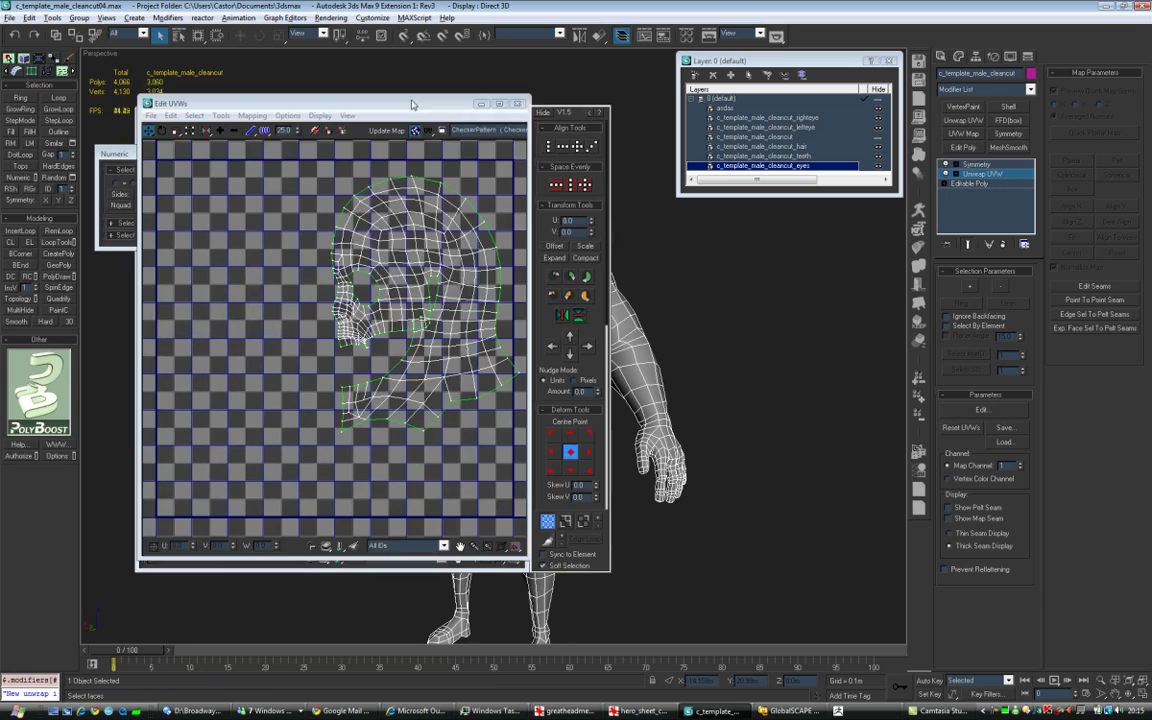
Hide the checker background in the UV editor and examine the body's UV shells.
{"action": "scroll", "coordinate": [418, 204], "scroll_direction": "down", "scroll_amount": 5}
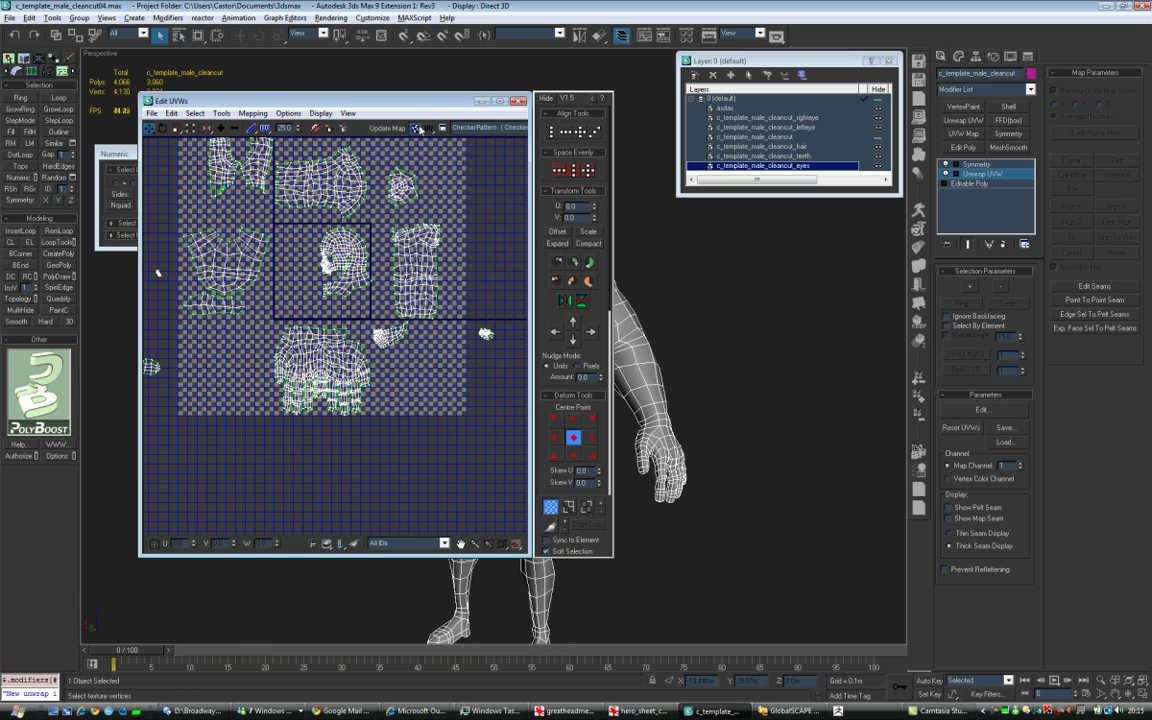
{"action": "left_click", "coordinate": [418, 129]}
{"action": "middle_click_drag", "start_coordinate": [396, 320], "coordinate": [416, 348]}
{"action": "scroll", "coordinate": [416, 348], "scroll_direction": "up", "scroll_amount": 2}
{"action": "scroll", "coordinate": [416, 348], "scroll_direction": "down", "scroll_amount": 2}
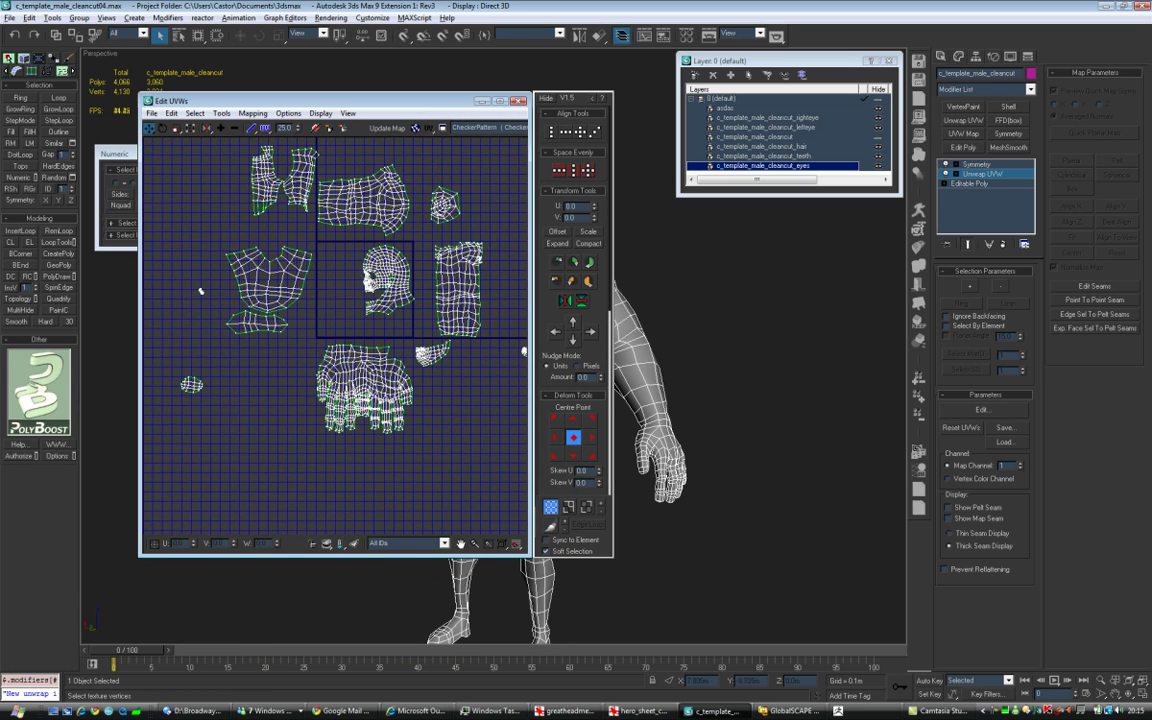
{"action": "left_click_drag", "start_coordinate": [453, 104], "coordinate": [353, 130]}
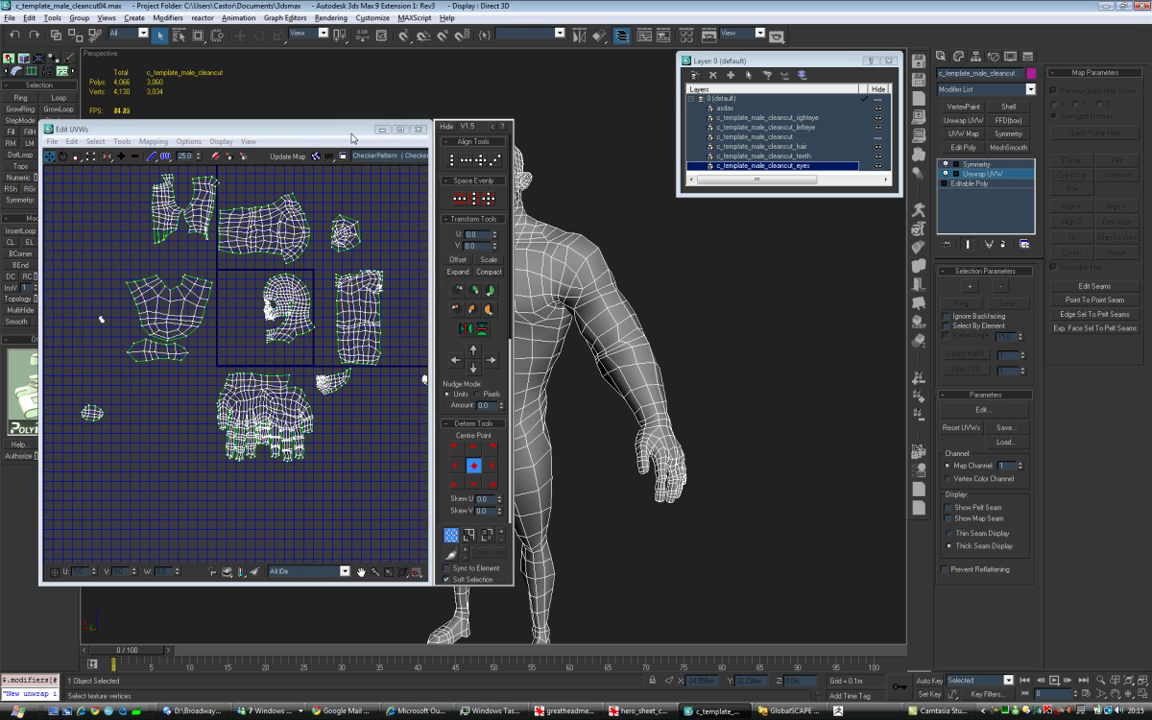
Close the UV editor, delete the Unwrap UVW modifier and reactivate the Symmetry modifier.
{"action": "left_click", "coordinate": [419, 128]}
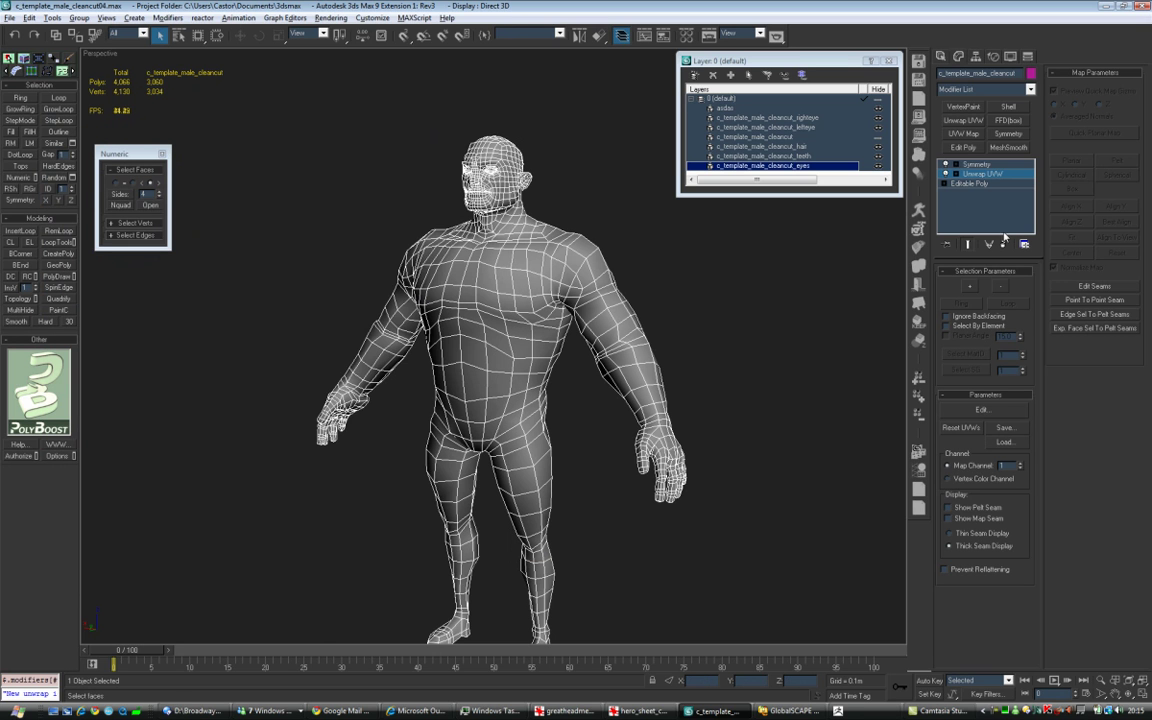
{"action": "left_click", "coordinate": [1005, 244]}
{"action": "middle_click_drag", "start_coordinate": [904, 312], "coordinate": [883, 296], "text": "alt"}
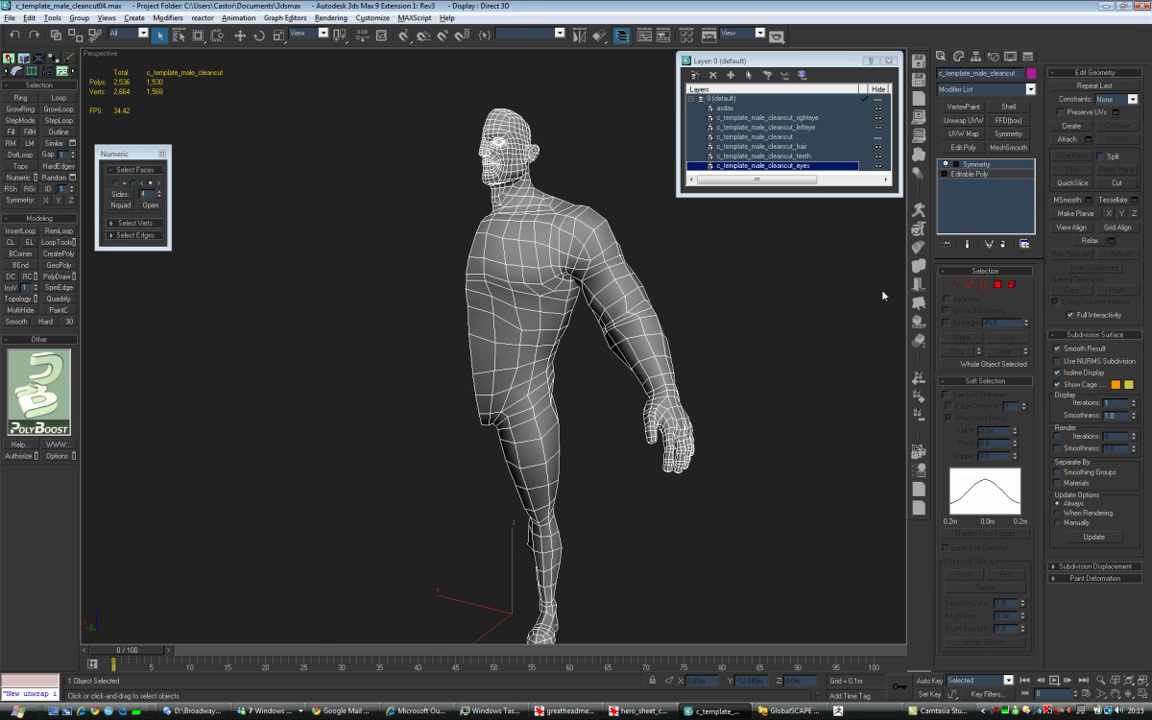
{"action": "left_click", "coordinate": [976, 165]}
Start exporting only the selected body mesh, replacing the existing export file in the Templates folder.
{"action": "left_click", "coordinate": [9, 18]}
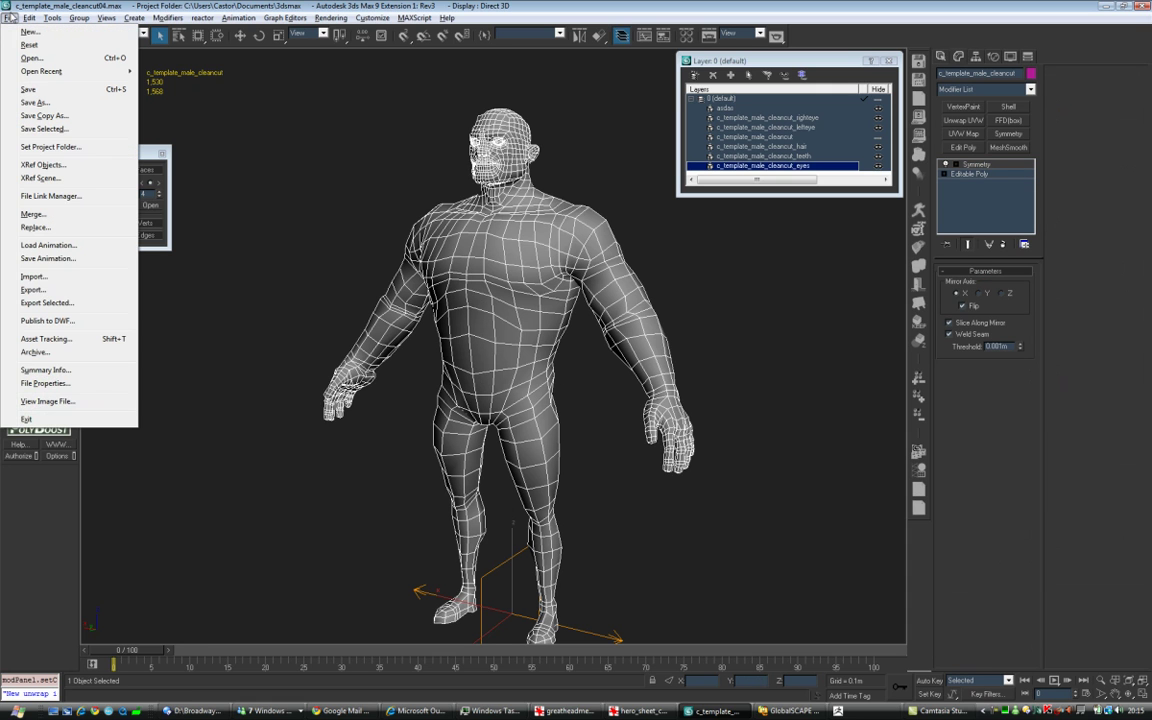
{"action": "left_click", "coordinate": [66, 302]}
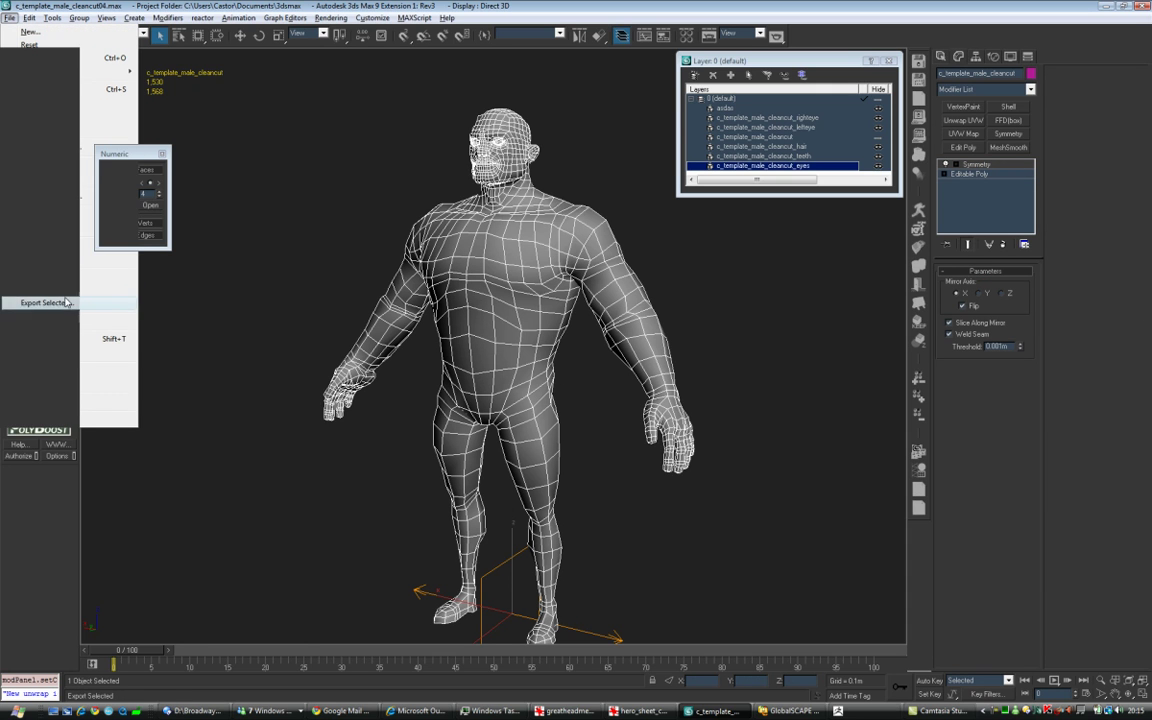
{"action": "left_click", "coordinate": [205, 154]}
{"action": "left_click", "coordinate": [773, 614]}
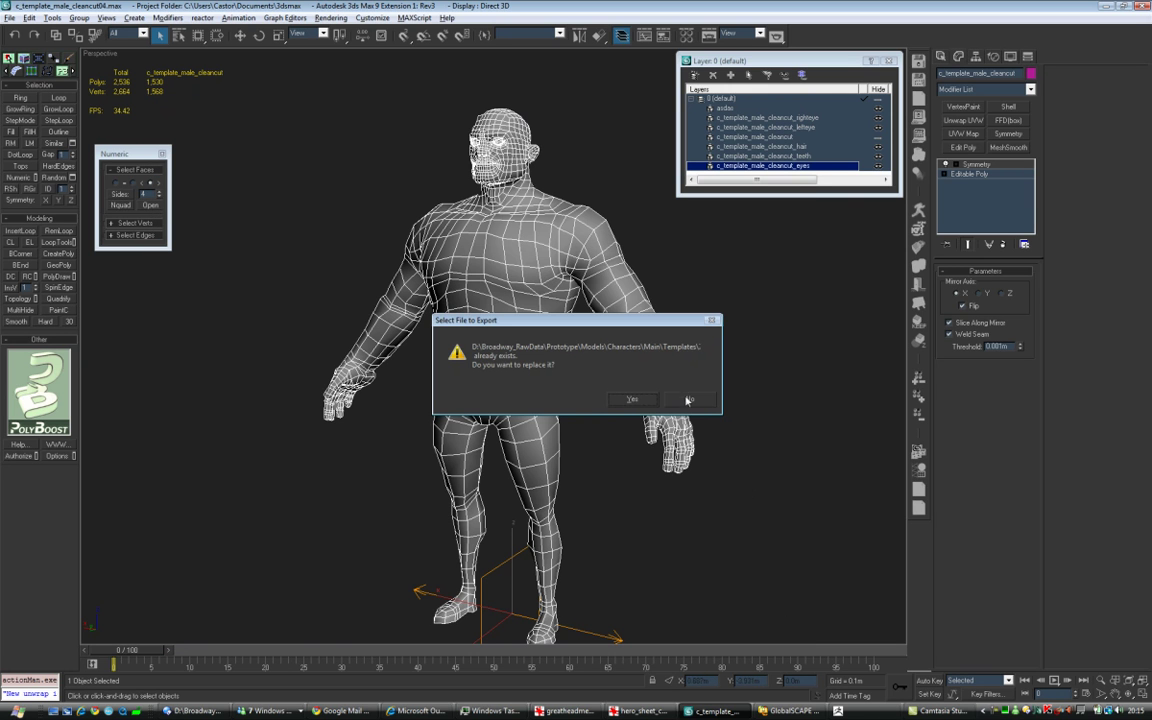
{"action": "left_click", "coordinate": [635, 399]}
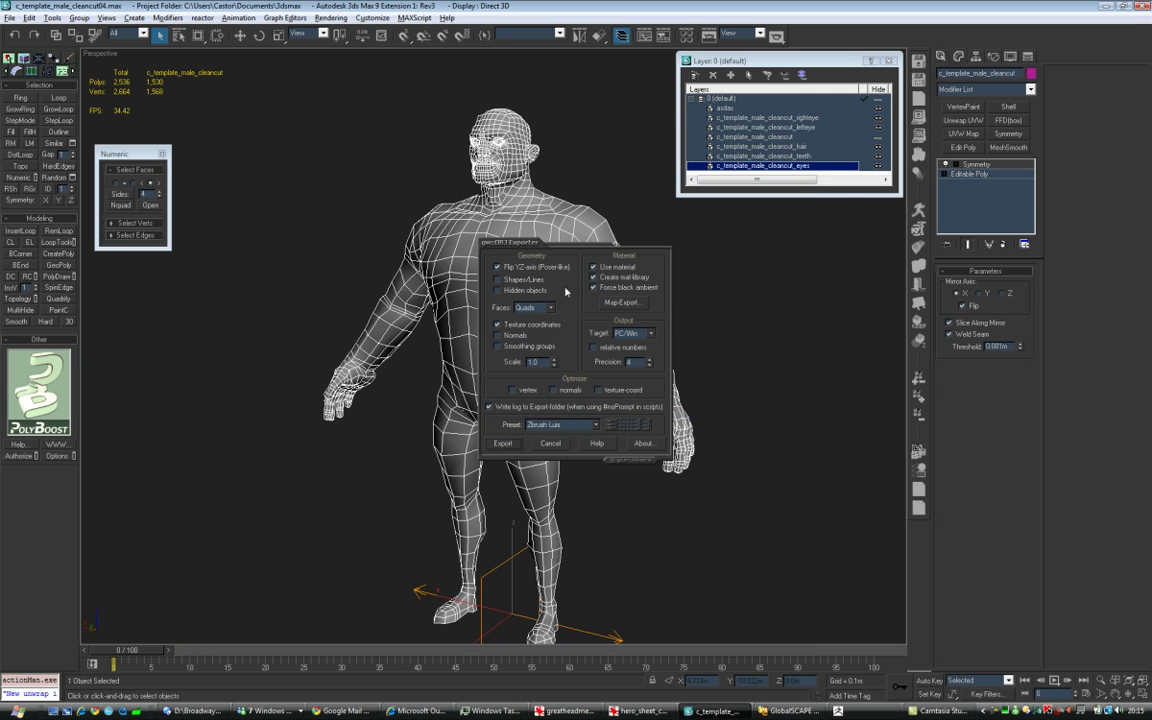
Apply the custom ZBrush preset with quad faces in the OBJ exporter and run the export.
{"action": "left_click_drag", "start_coordinate": [522, 248], "coordinate": [436, 217]}
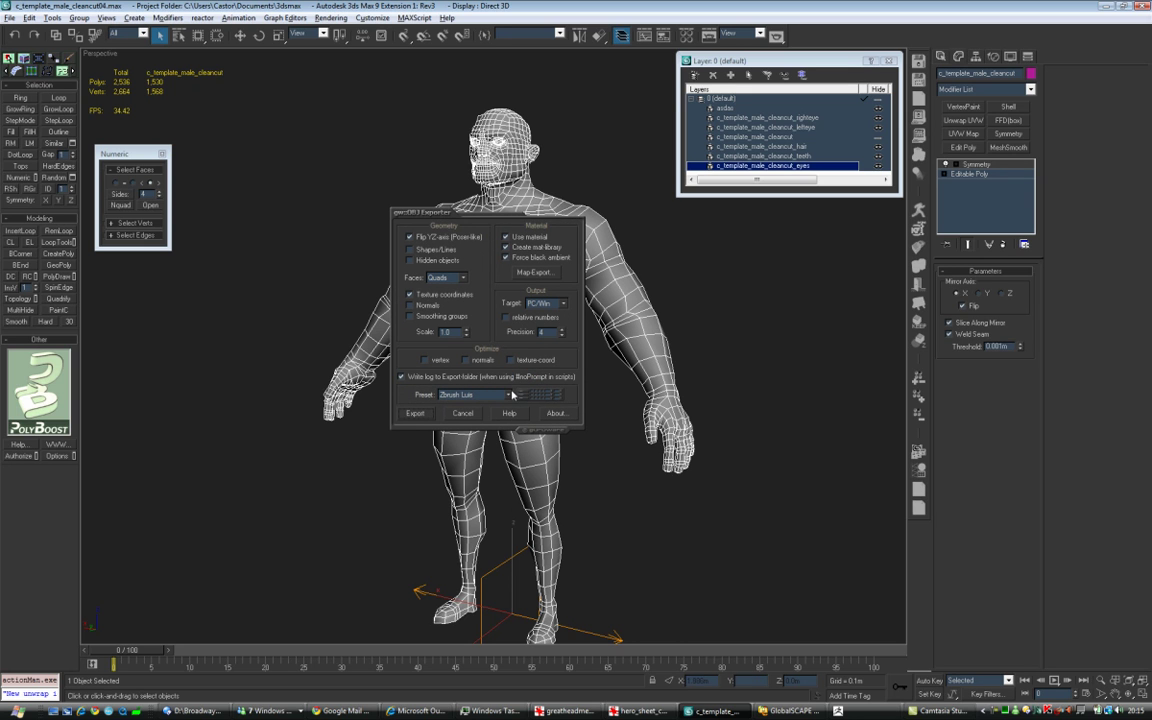
{"action": "left_click", "coordinate": [508, 395]}
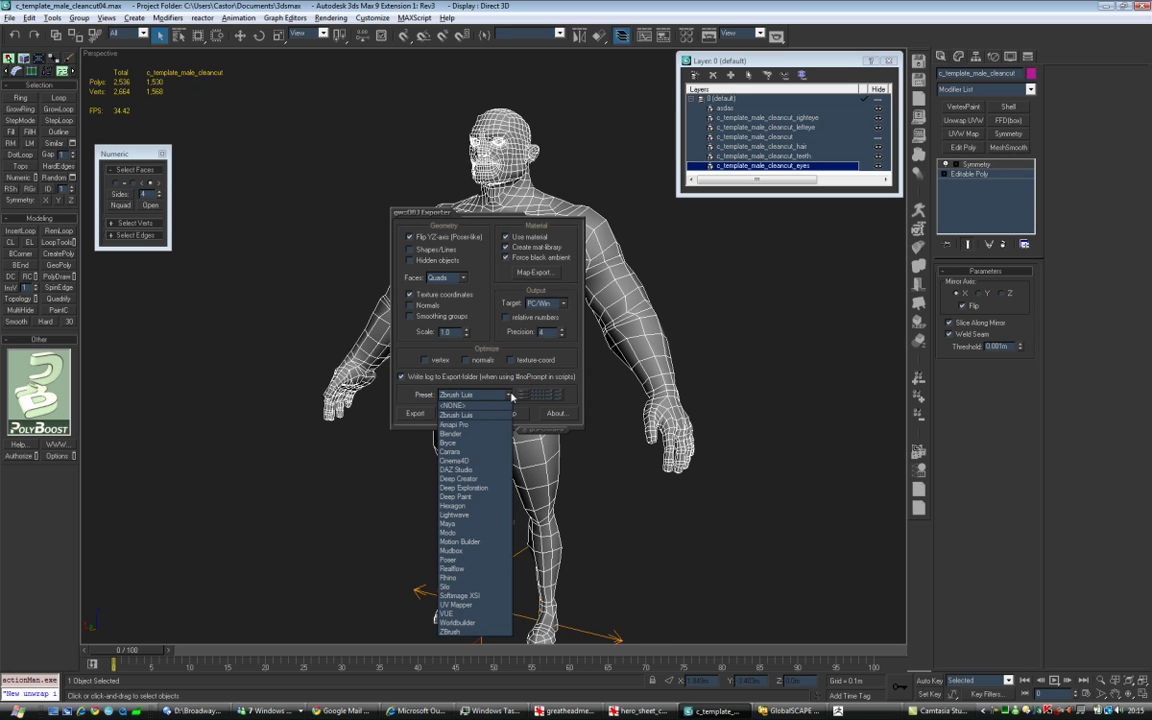
{"action": "left_click", "coordinate": [440, 415]}
{"action": "left_click", "coordinate": [416, 414]}
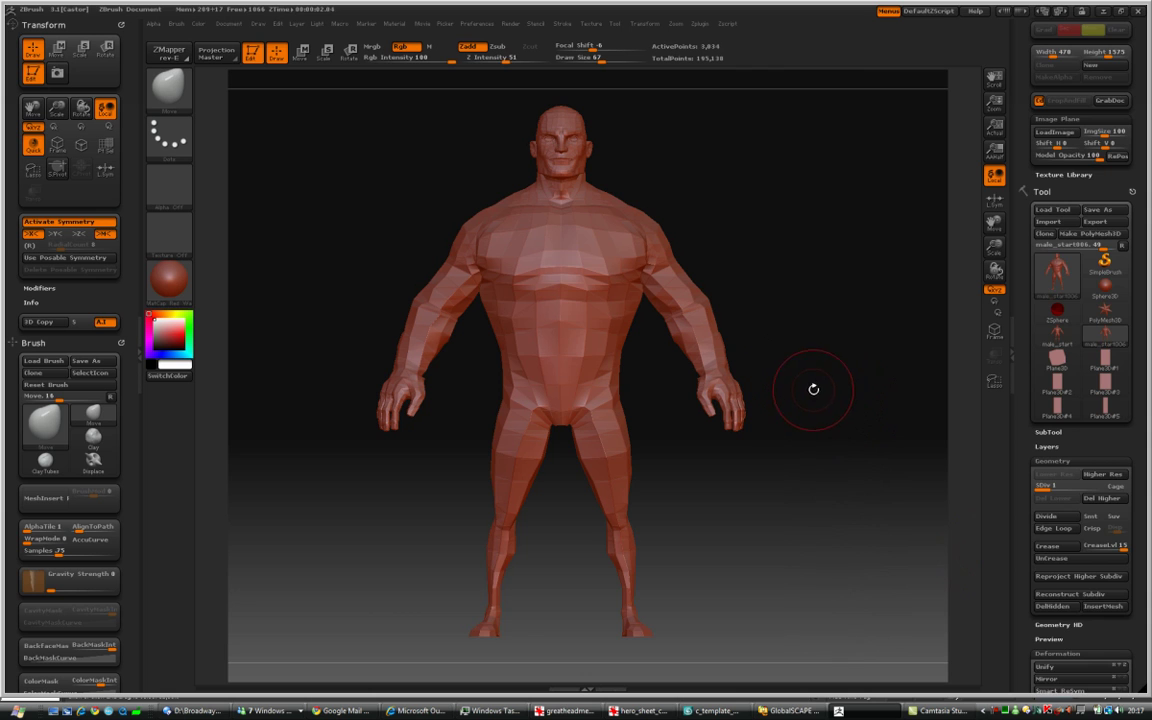
In ZBrush, expand the Polygroups options for the male model and turn on the polyframe display.
{"action": "left_click_drag", "start_coordinate": [814, 389], "coordinate": [822, 398], "text": "alt"}
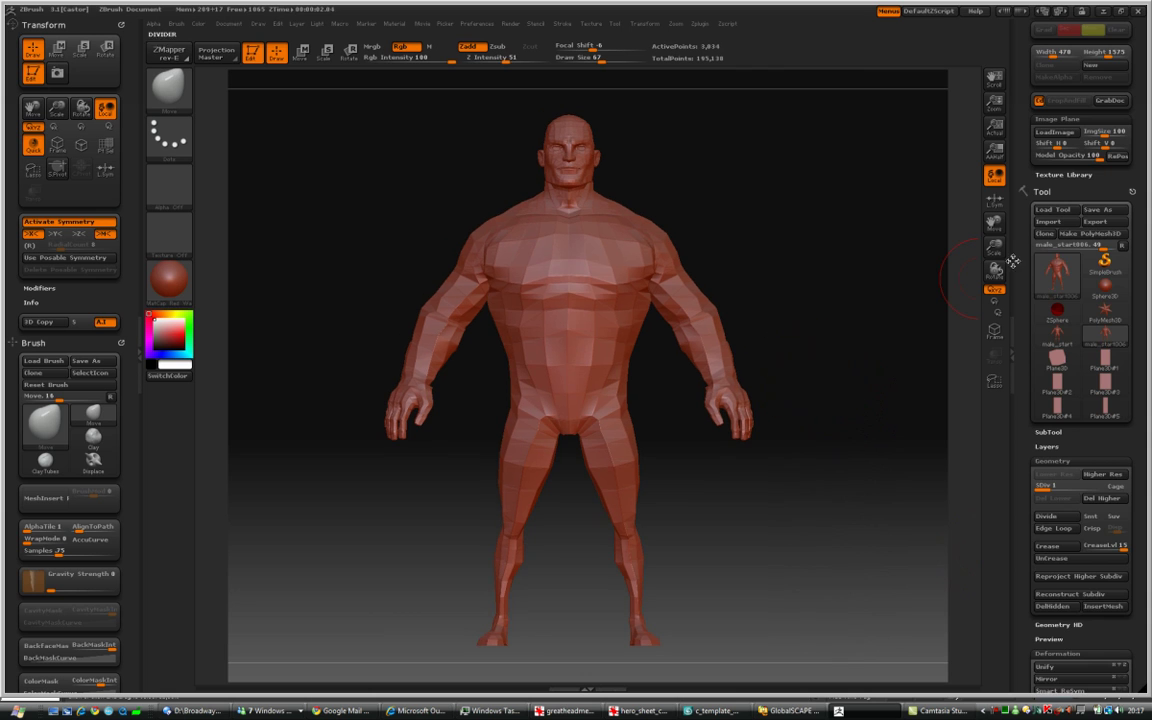
{"action": "mouse_move", "coordinate": [1020, 275]}
{"action": "left_mouse_down"}
{"action": "mouse_move", "coordinate": [1022, 345]}
{"action": "mouse_move", "coordinate": [1020, 267]}
{"action": "left_mouse_up"}
{"action": "left_click_drag", "start_coordinate": [1034, 316], "coordinate": [1036, 404]}
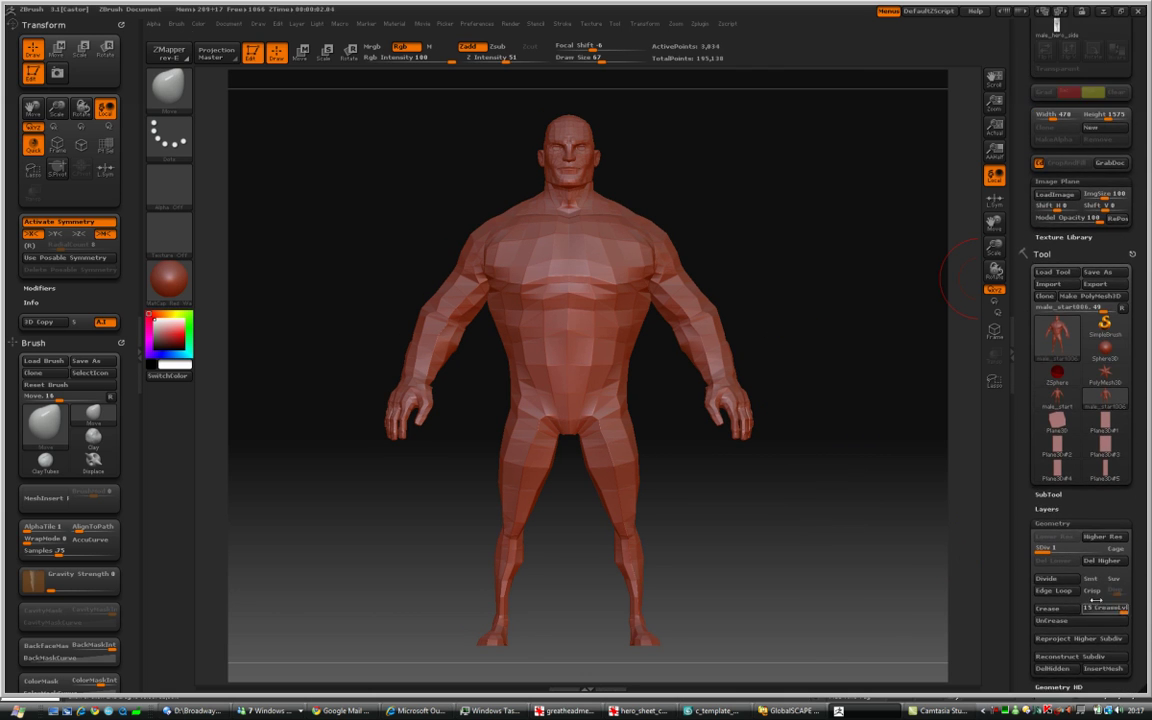
{"action": "left_click_drag", "start_coordinate": [1018, 288], "coordinate": [1018, 339]}
{"action": "double_click", "coordinate": [1042, 309]}
{"action": "left_click", "coordinate": [1048, 223]}
{"action": "left_click", "coordinate": [1048, 223]}
{"action": "left_click", "coordinate": [1057, 238]}
{"action": "left_click", "coordinate": [1055, 266]}
{"action": "key", "text": "shift+f"}
Save the male model as male_start006.ztl with the Svengali plugin, overwriting the existing file.
{"action": "left_click_drag", "start_coordinate": [880, 304], "coordinate": [732, 60]}
{"action": "left_click", "coordinate": [700, 25]}
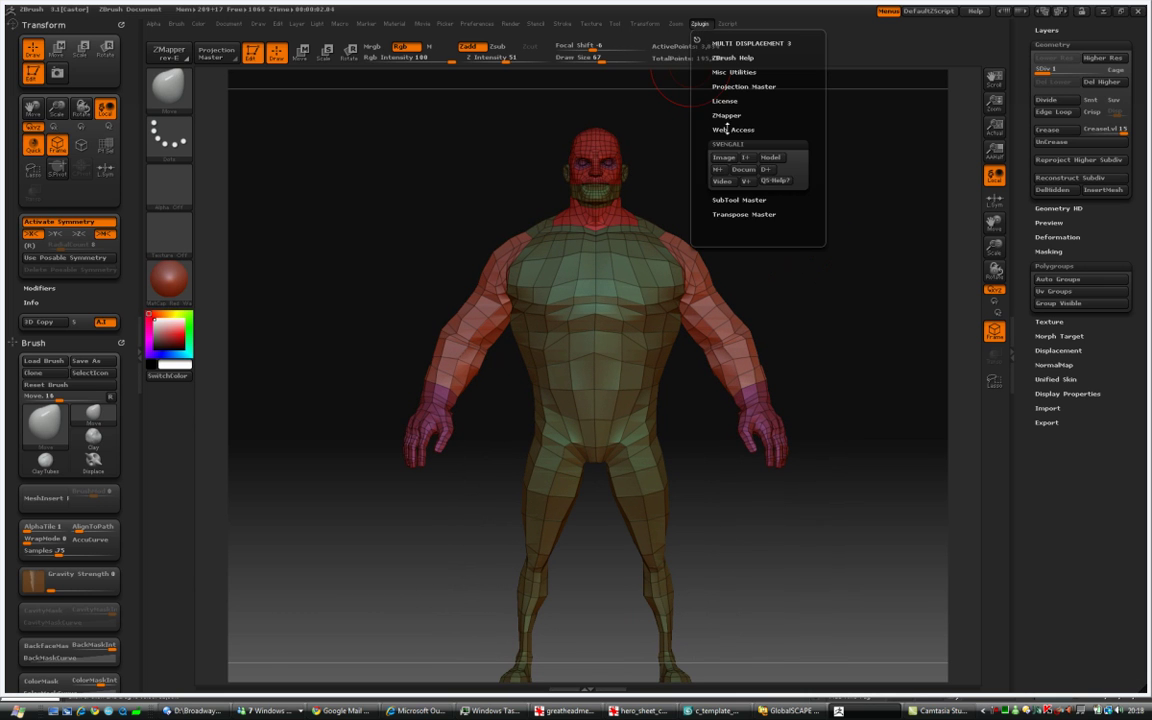
{"action": "left_click", "coordinate": [772, 160]}
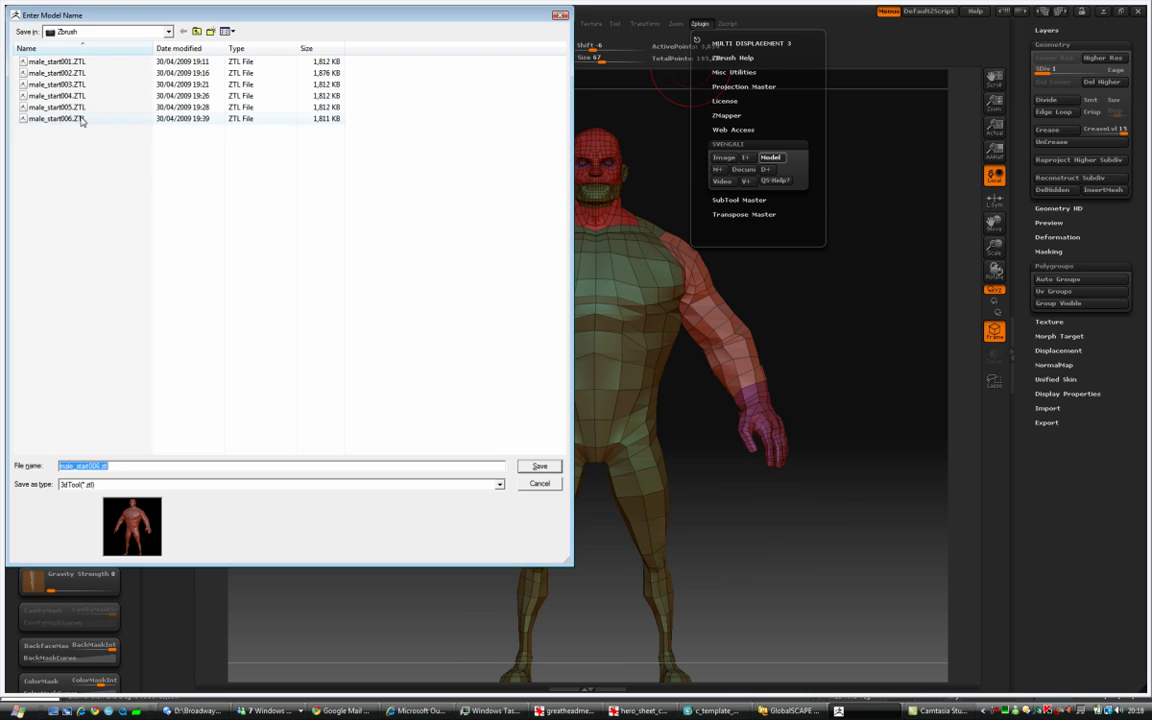
{"action": "left_click", "coordinate": [72, 118]}
{"action": "left_click", "coordinate": [612, 465]}
{"action": "left_click", "coordinate": [612, 360]}
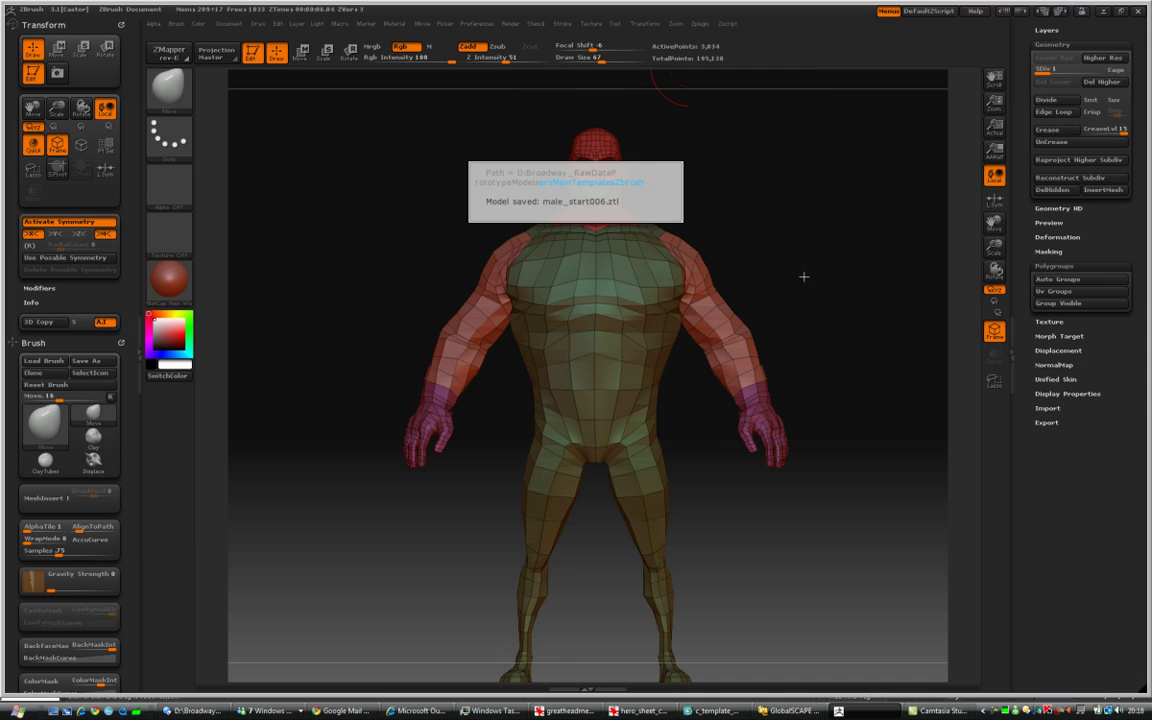
{"action": "left_click_drag", "start_coordinate": [804, 295], "coordinate": [787, 288]}
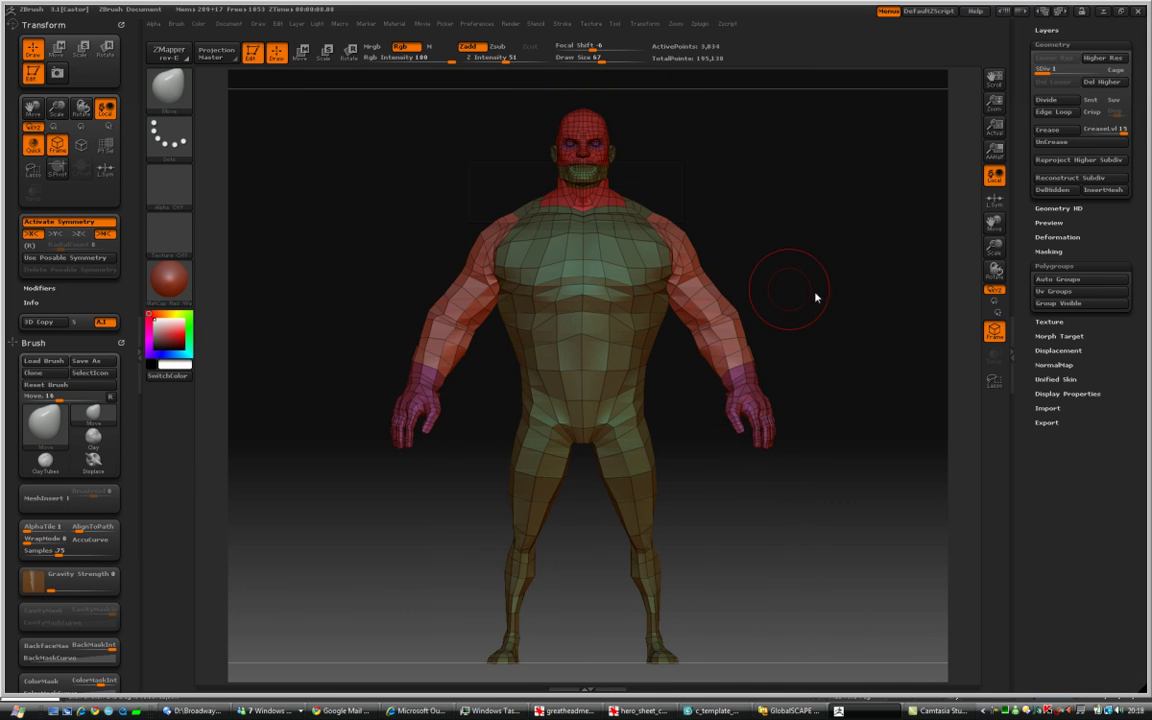
{"action": "left_click_drag", "start_coordinate": [1030, 146], "coordinate": [1016, 312]}
Switch to the file manager and open hero_sheet_copy.jpg from the reference folder in a maximized IrfanView window.
{"action": "key", "text": "alt+Tab"}
{"action": "key", "text": "alt+Tab"}
{"action": "double_click", "coordinate": [224, 162]}
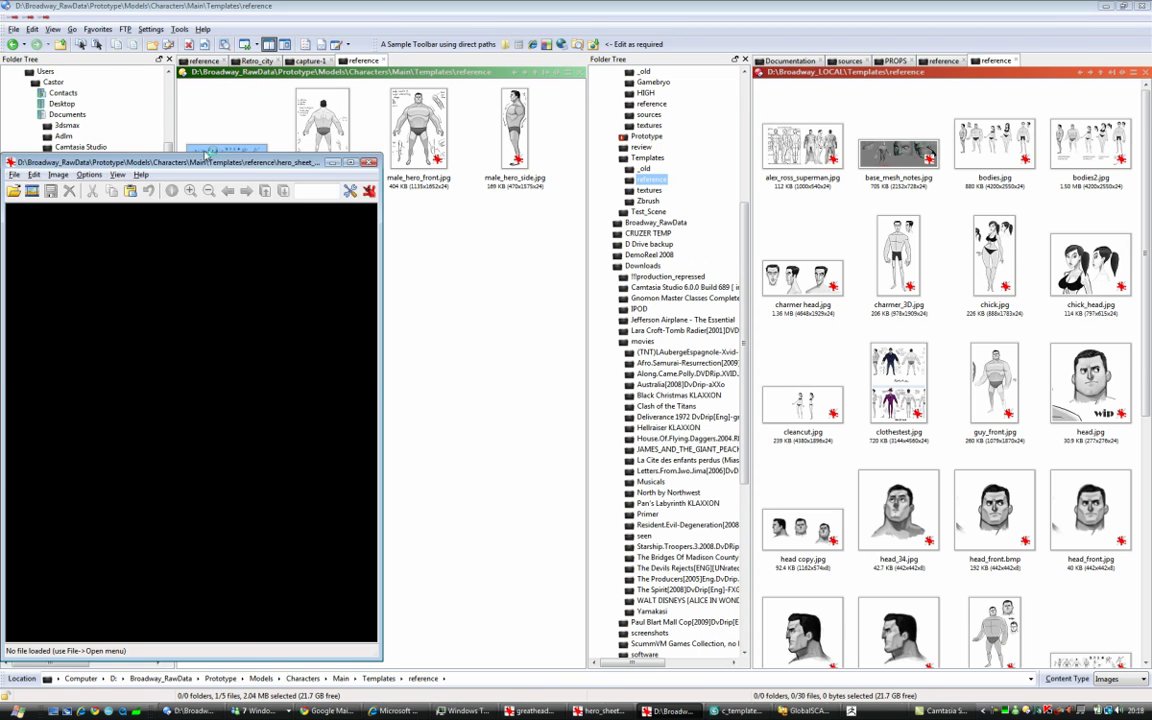
{"action": "left_click_drag", "start_coordinate": [221, 169], "coordinate": [433, 133]}
{"action": "double_click", "coordinate": [433, 133]}
{"action": "double_click", "coordinate": [432, 133]}
Crop the hero sheet tightly around the back-view figure.
{"action": "left_click_drag", "start_coordinate": [284, 254], "coordinate": [439, 462]}
{"action": "key", "text": "ctrl+y"}
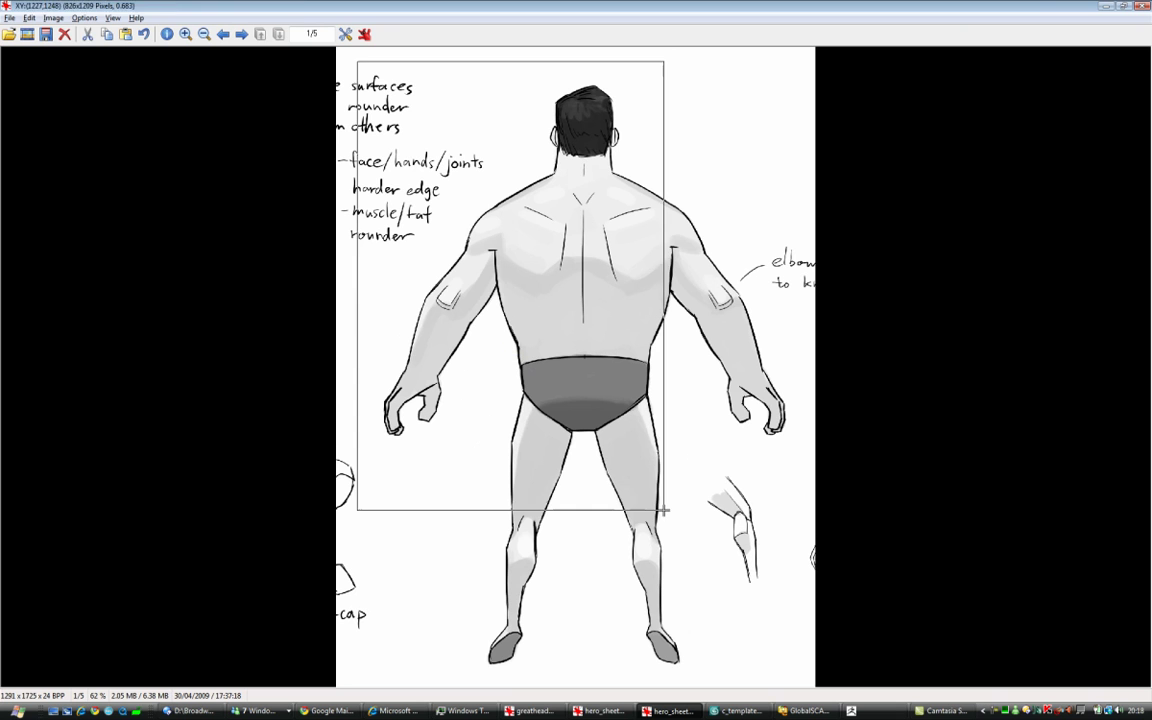
{"action": "left_click_drag", "start_coordinate": [540, 35], "coordinate": [797, 231]}
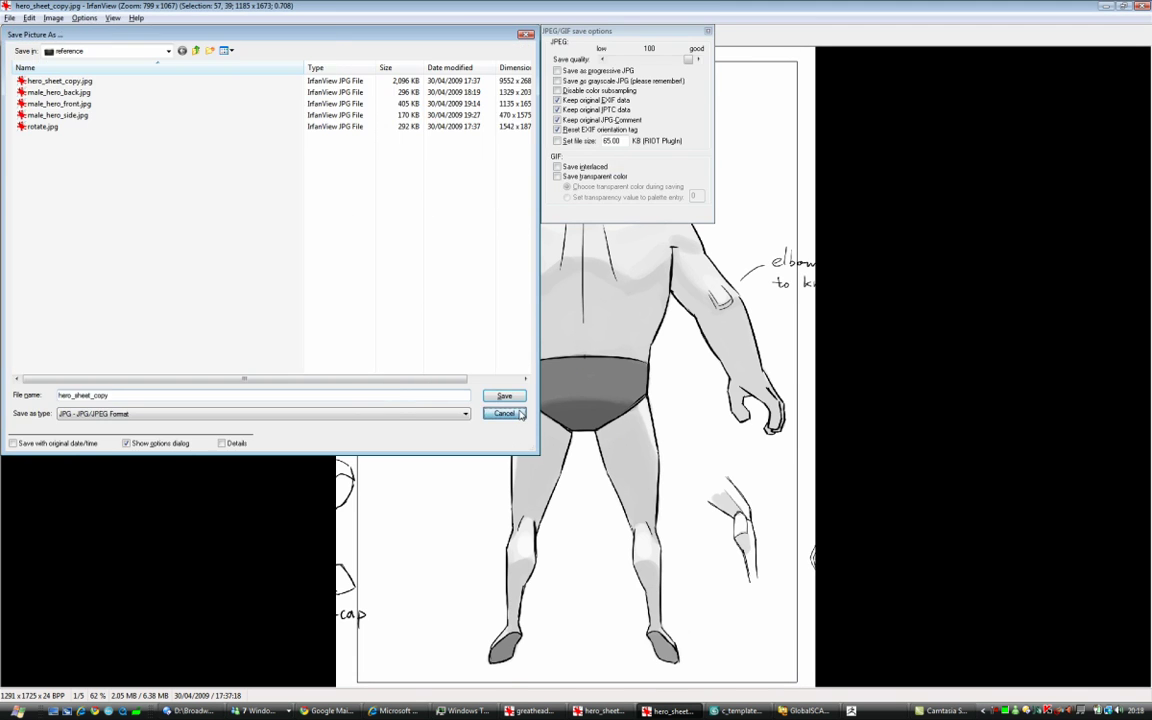
{"action": "key", "text": "Return"}
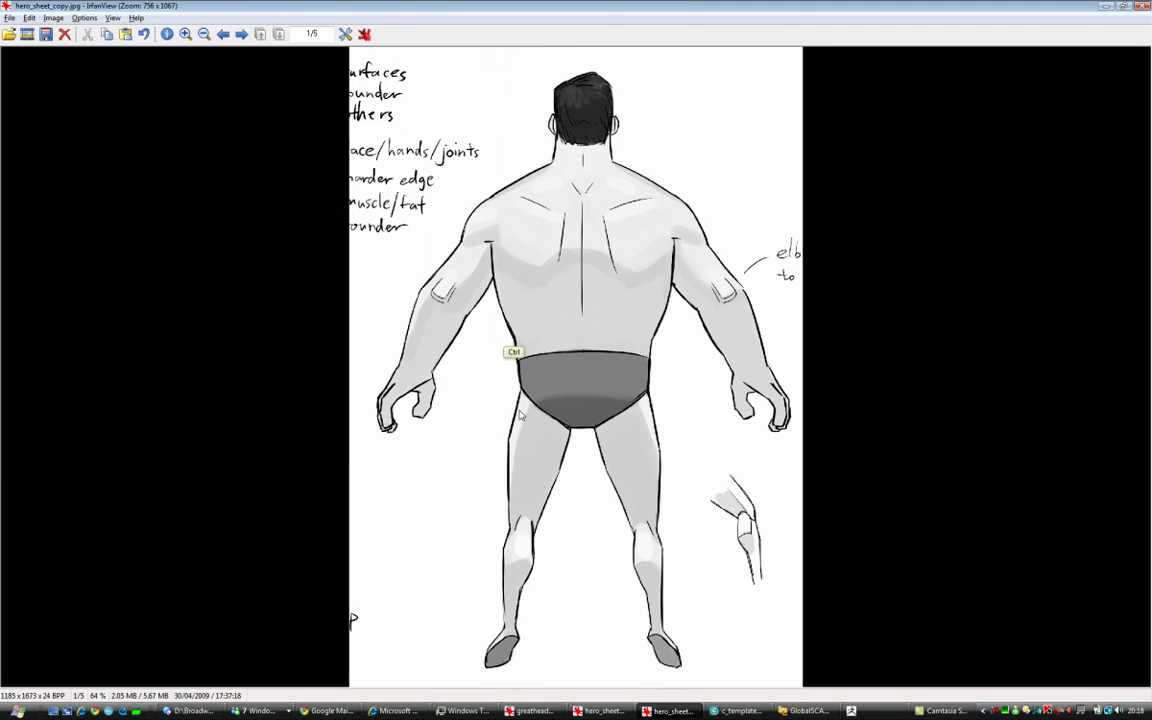
Save the cropped back-view picture as male_hero_back.jpg in the reference folder and close the image viewer.
{"action": "key", "text": "ctrl+s"}
{"action": "double_click", "coordinate": [58, 96]}
{"action": "left_click", "coordinate": [637, 402]}
{"action": "left_click", "coordinate": [1142, 6]}
View the cropped hero reference images from the reference folder and return to ZBrush.
{"action": "double_click", "coordinate": [324, 135]}
{"action": "scroll", "coordinate": [424, 244], "scroll_direction": "down", "scroll_amount": 3}
{"action": "key", "text": "Escape"}
{"action": "key", "text": "alt+Tab"}
{"action": "key", "text": "alt+Tab"}
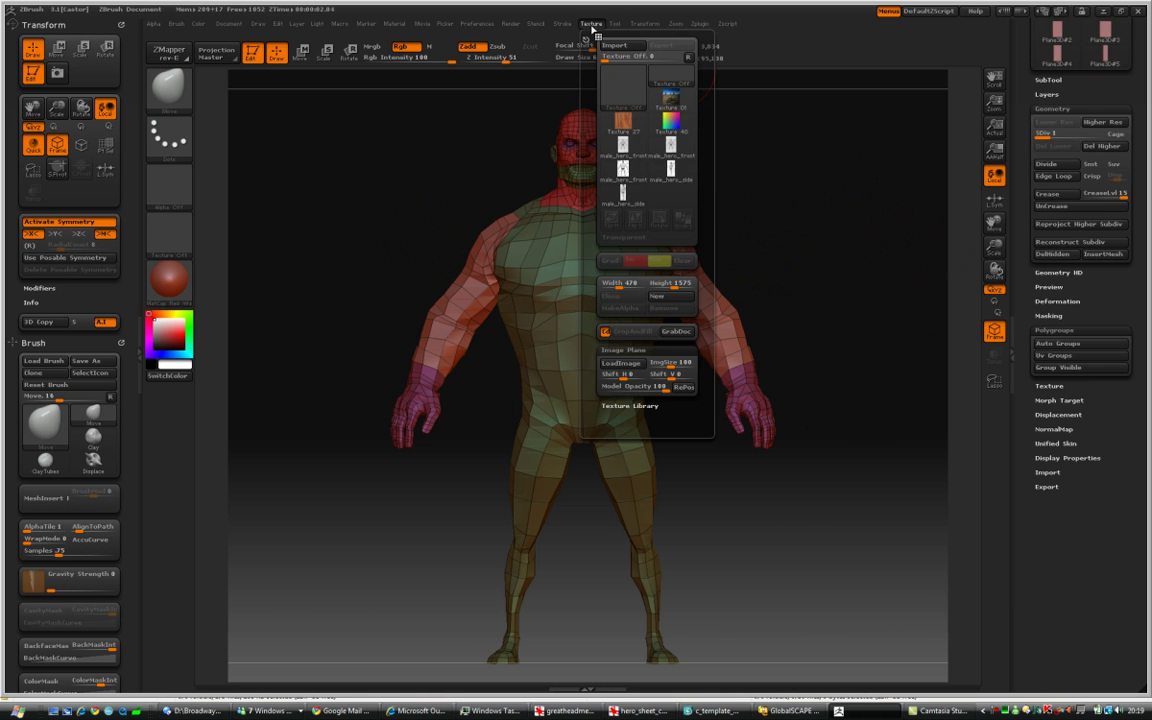
Load the hero's side-view reference drawing as the background image plane.
{"action": "left_click_drag", "start_coordinate": [1022, 100], "coordinate": [1022, 204]}
{"action": "left_click", "coordinate": [1056, 281]}
{"action": "double_click", "coordinate": [45, 73]}
{"action": "left_click", "coordinate": [70, 90]}
{"action": "left_click", "coordinate": [539, 466]}
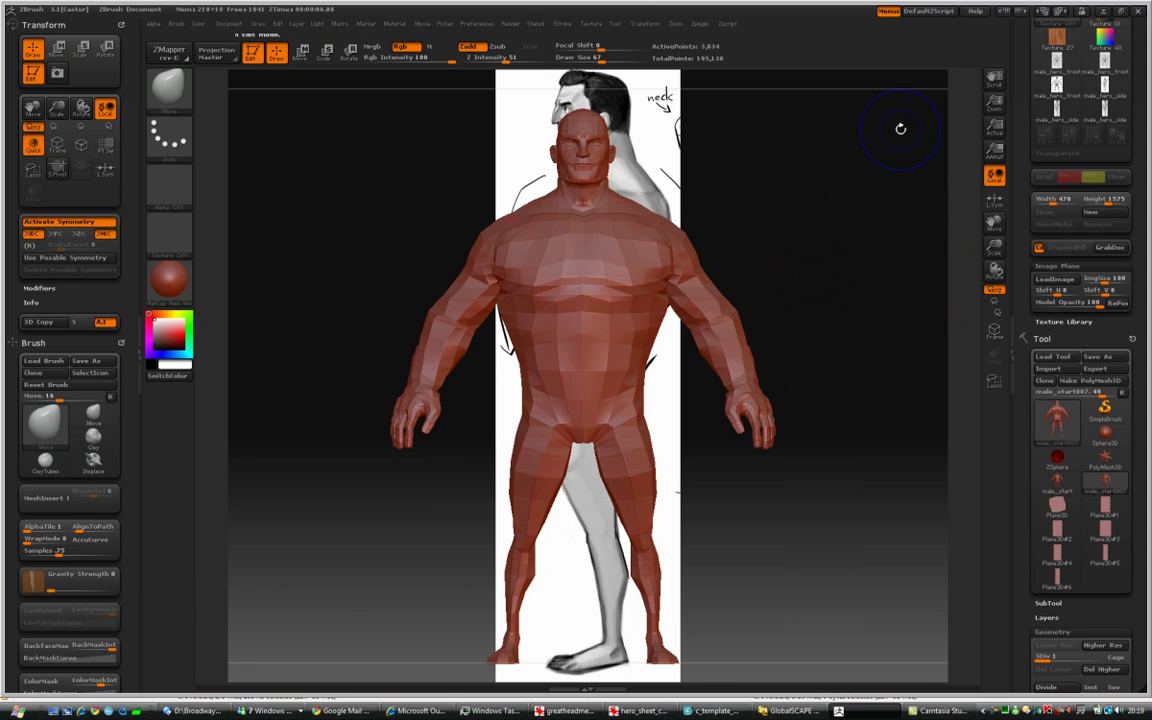
Give the model a pale material and set Model Opacity to 53, with the polyframe shown.
{"action": "left_click_drag", "start_coordinate": [743, 237], "coordinate": [712, 244], "text": "shift"}
{"action": "left_click", "coordinate": [178, 295]}
{"action": "left_click", "coordinate": [704, 347]}
{"action": "left_click", "coordinate": [1069, 303]}
{"action": "key", "text": "shift+f"}
Turn the model to its side profile and hide the arm and hand polygroups.
{"action": "mouse_move", "coordinate": [807, 198]}
{"action": "left_mouse_down", "text": "shift"}
{"action": "mouse_move", "coordinate": [731, 180]}
{"action": "mouse_move", "coordinate": [652, 203]}
{"action": "mouse_move", "coordinate": [649, 254]}
{"action": "left_mouse_up", "text": "shift"}
{"action": "left_click", "coordinate": [608, 311], "text": "ctrl+shift"}
{"action": "left_click", "coordinate": [610, 315], "text": "ctrl+shift"}
{"action": "left_click", "coordinate": [645, 388], "text": "ctrl+shift"}
{"action": "mouse_move", "coordinate": [651, 391]}
{"action": "left_mouse_down", "text": "shift"}
{"action": "mouse_move", "coordinate": [591, 338]}
{"action": "mouse_move", "coordinate": [677, 364]}
{"action": "mouse_move", "coordinate": [653, 382]}
{"action": "left_mouse_up", "text": "shift"}
Scale and move the side-view model to line up with the reference drawing, and register its position with RePos.
{"action": "left_click_drag", "start_coordinate": [994, 103], "coordinate": [984, 163]}
{"action": "left_click_drag", "start_coordinate": [994, 79], "coordinate": [962, 226]}
{"action": "mouse_move", "coordinate": [645, 235]}
{"action": "left_mouse_down", "text": "alt"}
{"action": "mouse_move", "coordinate": [624, 250]}
{"action": "mouse_move", "coordinate": [623, 229]}
{"action": "left_mouse_up", "text": "alt"}
{"action": "left_click", "coordinate": [994, 127]}
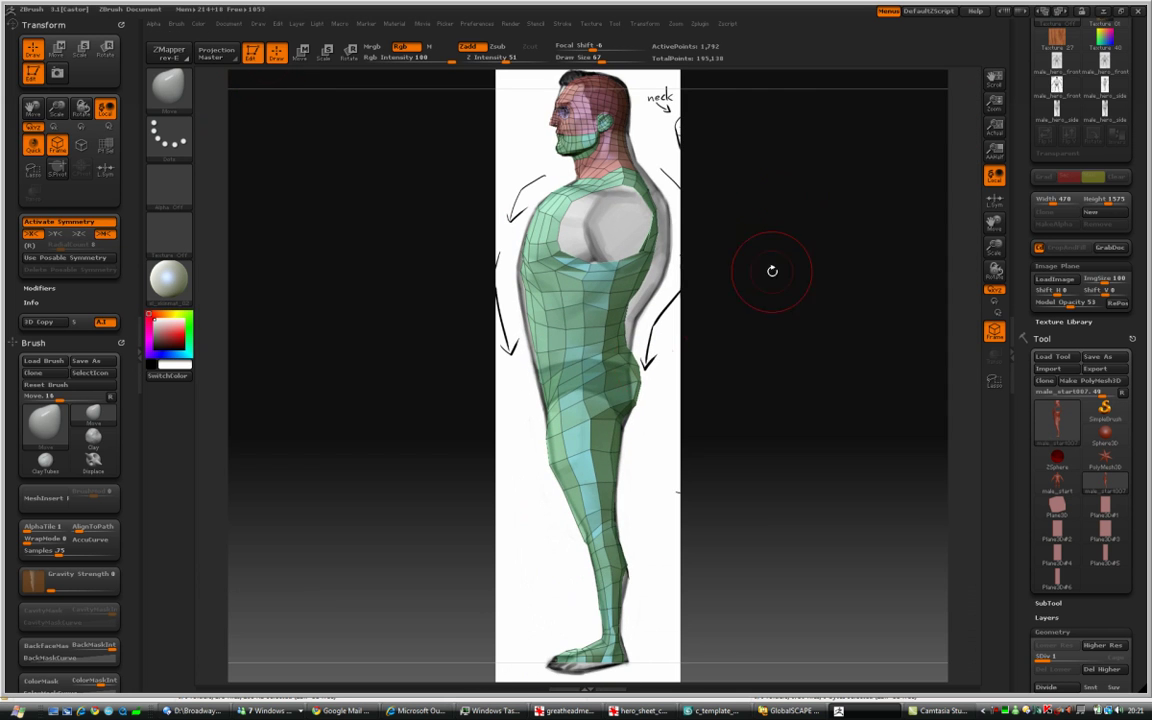
{"action": "left_click_drag", "start_coordinate": [658, 350], "coordinate": [658, 352], "text": "alt"}
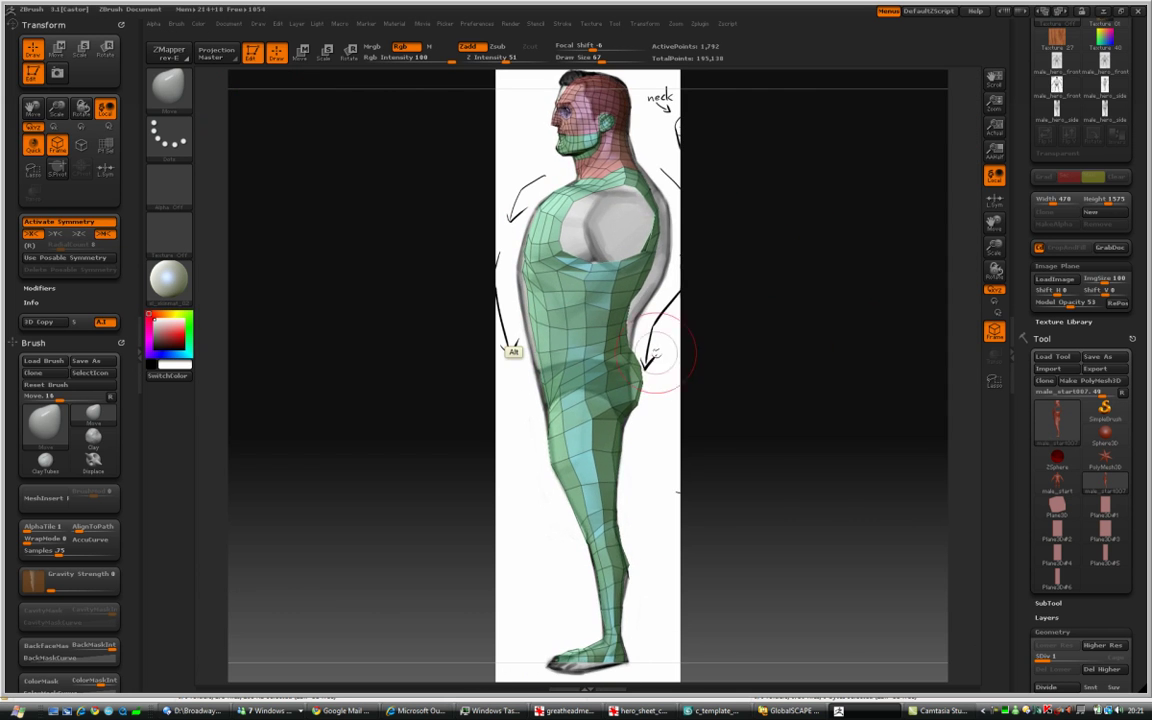
{"action": "left_click", "coordinate": [1118, 303], "text": "shift"}
Nudge the torso toward the reference outline with the Move brush and set the Draw Size to 95.
{"action": "key", "text": "space"}
{"action": "left_click_drag", "start_coordinate": [636, 292], "coordinate": [785, 316]}
{"action": "left_click", "coordinate": [1120, 304]}
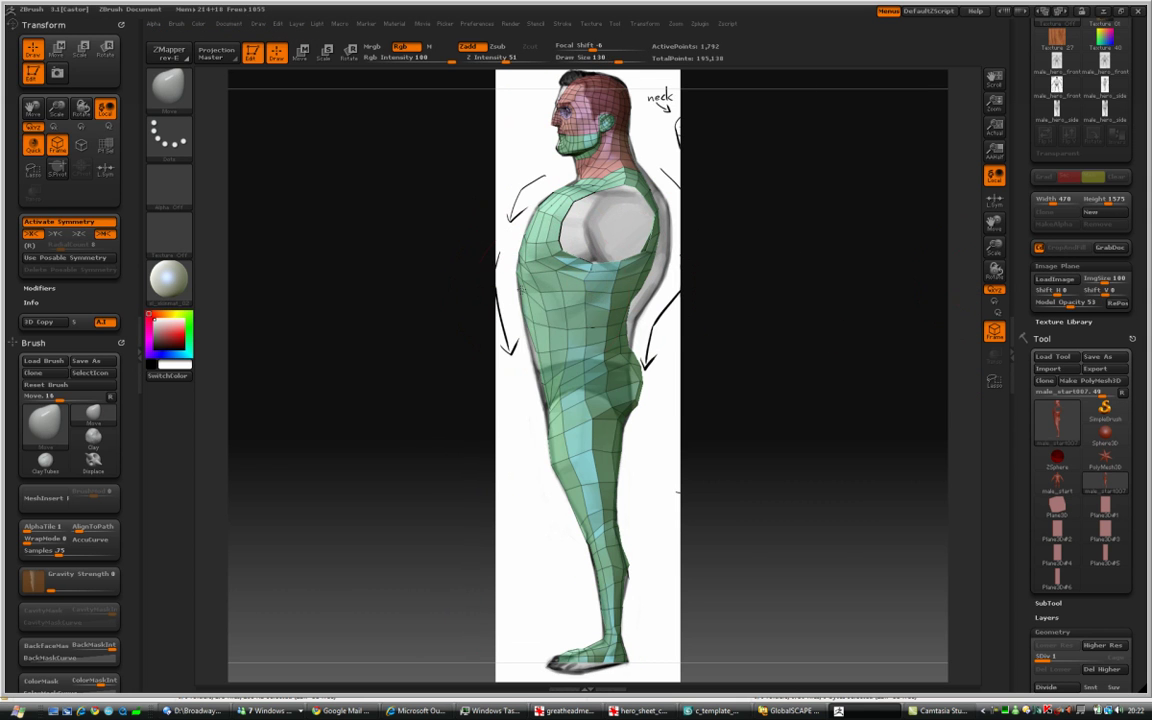
{"action": "key", "text": "space"}
{"action": "left_click", "coordinate": [535, 306]}
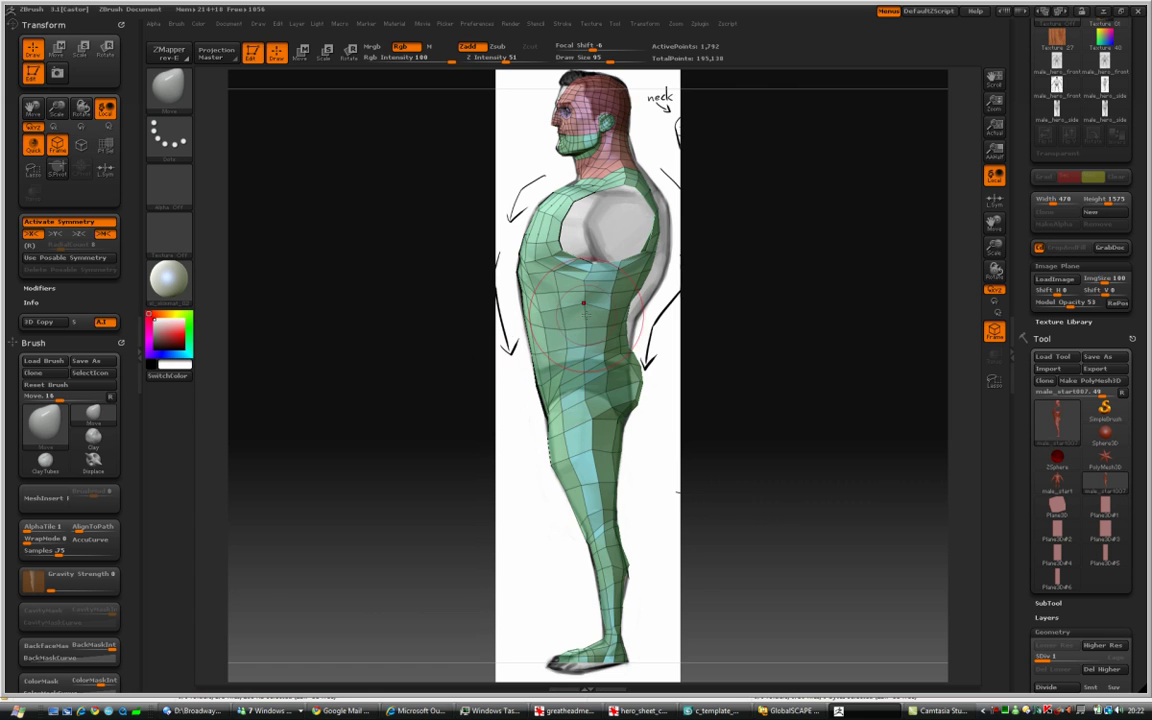
Adjust the vertical shift of the background image and reposition the model over it.
{"action": "left_click", "coordinate": [1118, 303]}
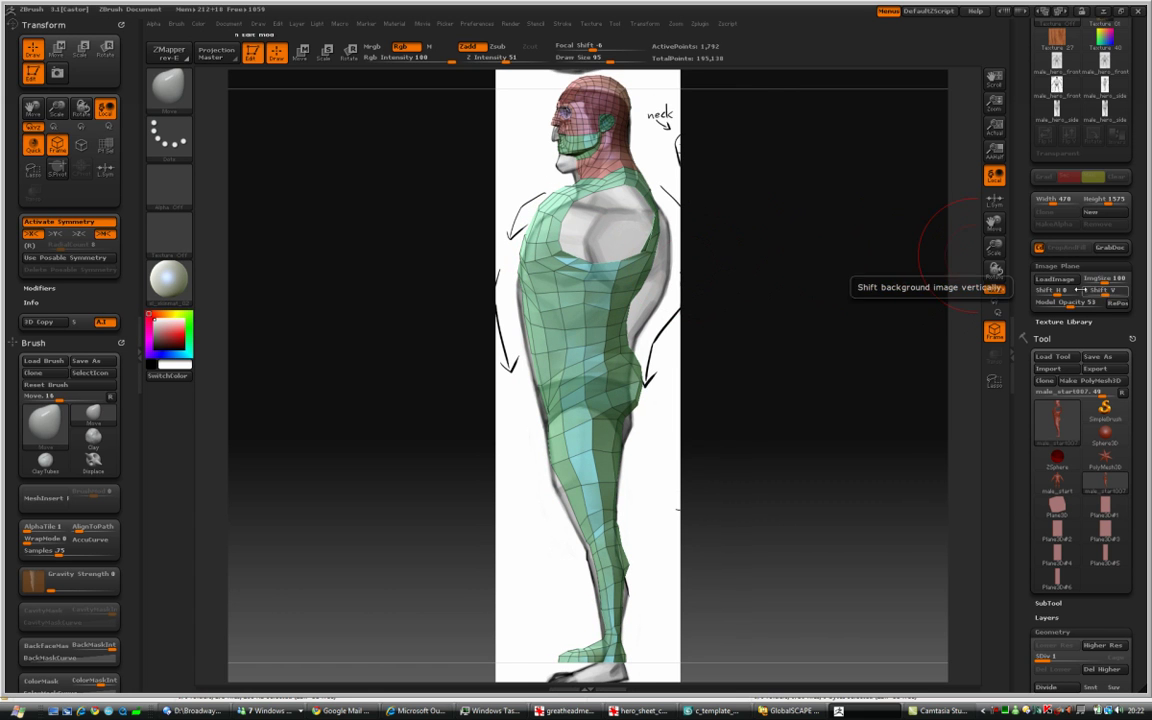
{"action": "left_click_drag", "start_coordinate": [1101, 290], "coordinate": [1095, 293]}
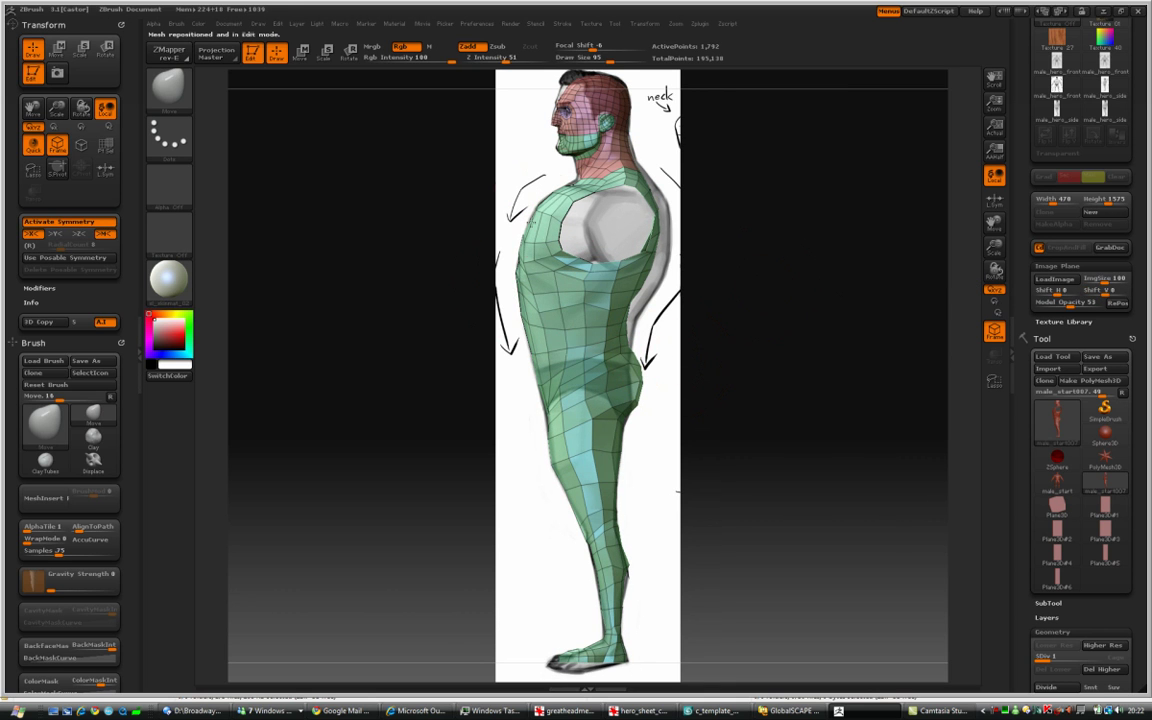
Shape the hip and buttock contours toward the side reference with the Move brush, adjusting the Draw Size between strokes.
{"action": "left_click_drag", "start_coordinate": [597, 374], "coordinate": [553, 464], "text": "shift"}
{"action": "key", "text": "bracketright"}
{"action": "mouse_move", "coordinate": [648, 398]}
{"action": "left_mouse_down"}
{"action": "mouse_move", "coordinate": [622, 410]}
{"action": "mouse_move", "coordinate": [636, 378]}
{"action": "mouse_move", "coordinate": [588, 373]}
{"action": "left_mouse_up"}
{"action": "key", "text": "bracketleft"}
{"action": "key", "text": "bracketleft"}
{"action": "key", "text": "bracketleft"}
{"action": "key", "text": "bracketleft"}
{"action": "key", "text": "bracketright"}
{"action": "key", "text": "bracketright"}
{"action": "key", "text": "bracketright"}
Fill out the upper and lower back from an angled view with the Move brush and return the model to its side profile.
{"action": "mouse_move", "coordinate": [632, 324]}
{"action": "left_mouse_down"}
{"action": "mouse_move", "coordinate": [647, 297]}
{"action": "mouse_move", "coordinate": [394, 315]}
{"action": "left_mouse_up"}
{"action": "key", "text": "bracketleft"}
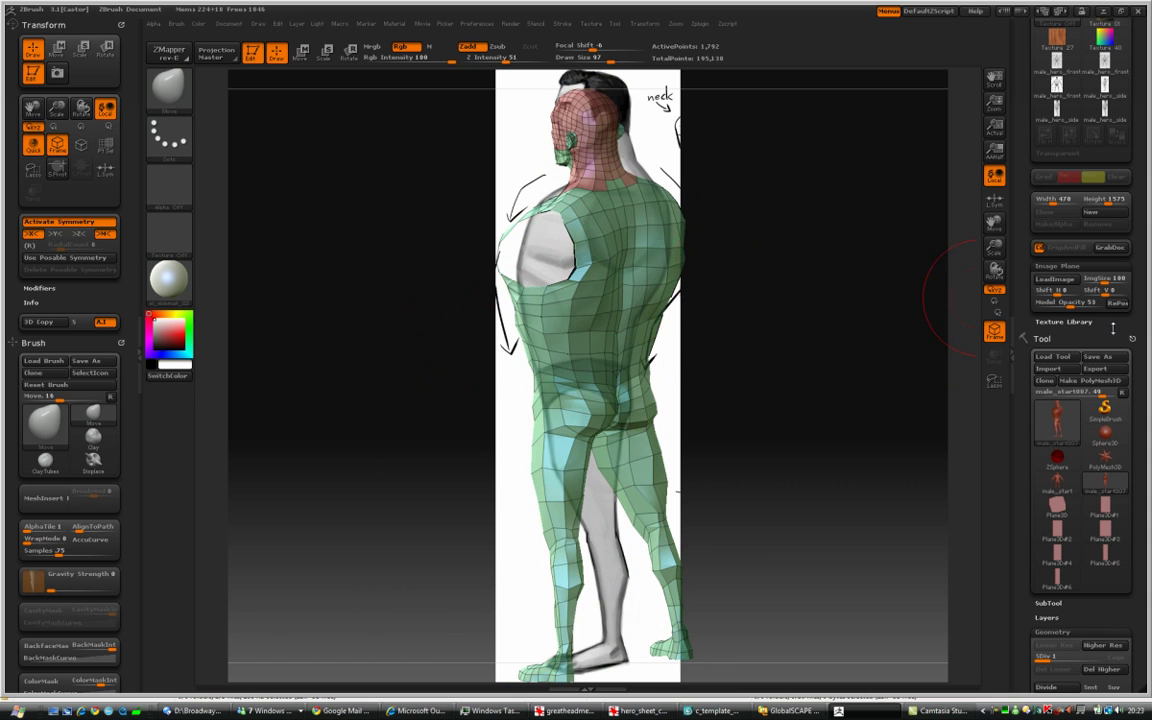
{"action": "left_click_drag", "start_coordinate": [966, 293], "coordinate": [648, 283]}
{"action": "left_click_drag", "start_coordinate": [534, 350], "coordinate": [464, 350], "text": "alt"}
{"action": "left_click_drag", "start_coordinate": [632, 264], "coordinate": [545, 284]}
{"action": "left_click_drag", "start_coordinate": [664, 278], "coordinate": [692, 266]}
{"action": "left_click_drag", "start_coordinate": [982, 304], "coordinate": [667, 172]}
{"action": "left_click_drag", "start_coordinate": [667, 172], "coordinate": [860, 240]}
{"action": "left_click_drag", "start_coordinate": [979, 266], "coordinate": [650, 180]}
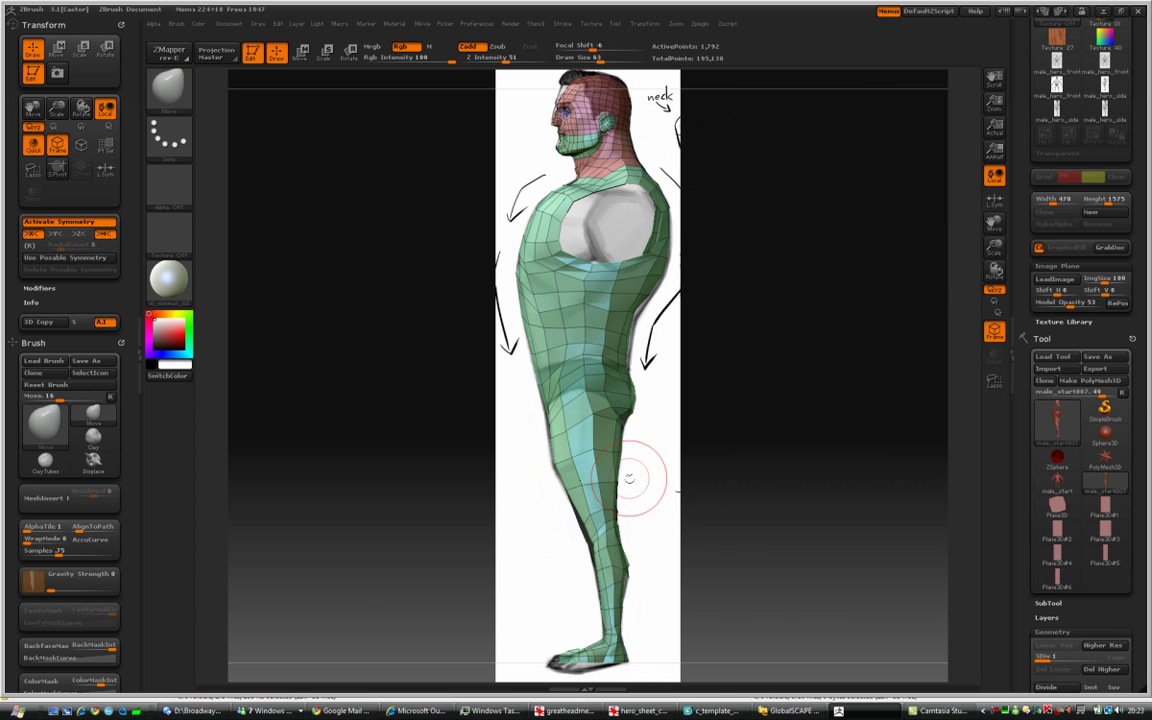
Show the model in the Flat Color material at Model Opacity 16 and move the front of the shoulder opening toward the drawn deltoid.
{"action": "left_click", "coordinate": [168, 278]}
{"action": "left_click", "coordinate": [232, 383]}
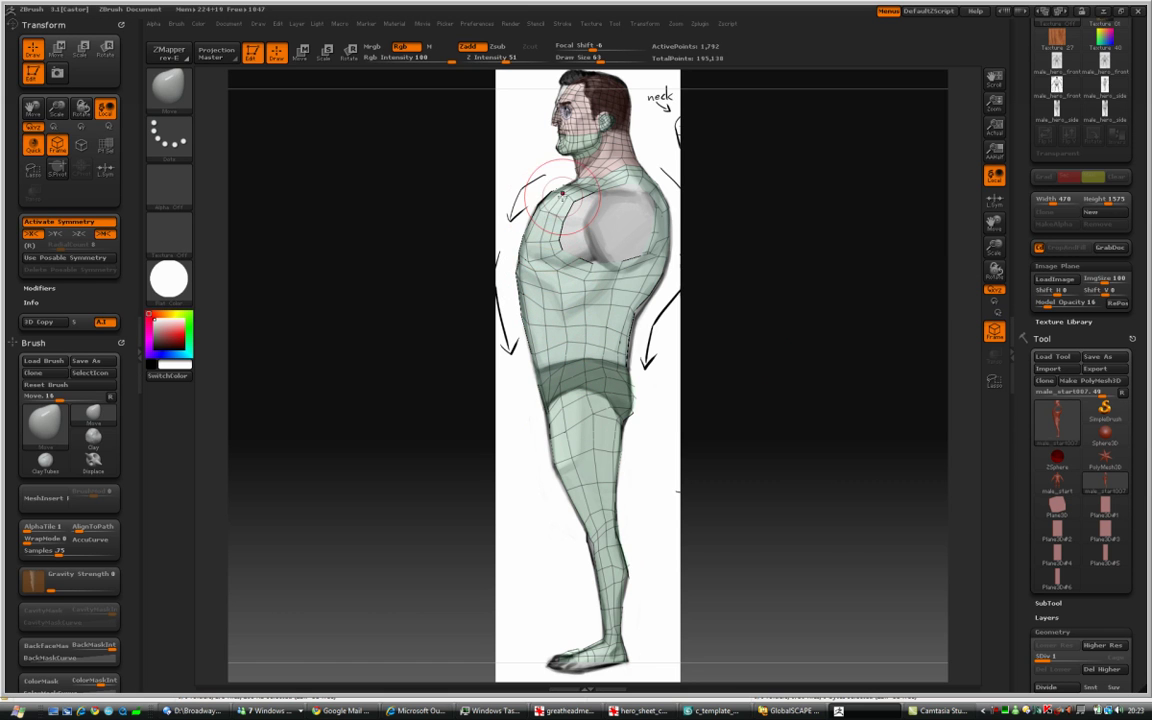
{"action": "key", "text": "space"}
{"action": "mouse_move", "coordinate": [592, 246]}
{"action": "left_mouse_down"}
{"action": "mouse_move", "coordinate": [612, 246]}
{"action": "mouse_move", "coordinate": [582, 207]}
{"action": "mouse_move", "coordinate": [513, 195]}
{"action": "left_mouse_up"}
{"action": "left_click", "coordinate": [1119, 303]}
{"action": "key", "text": "["}
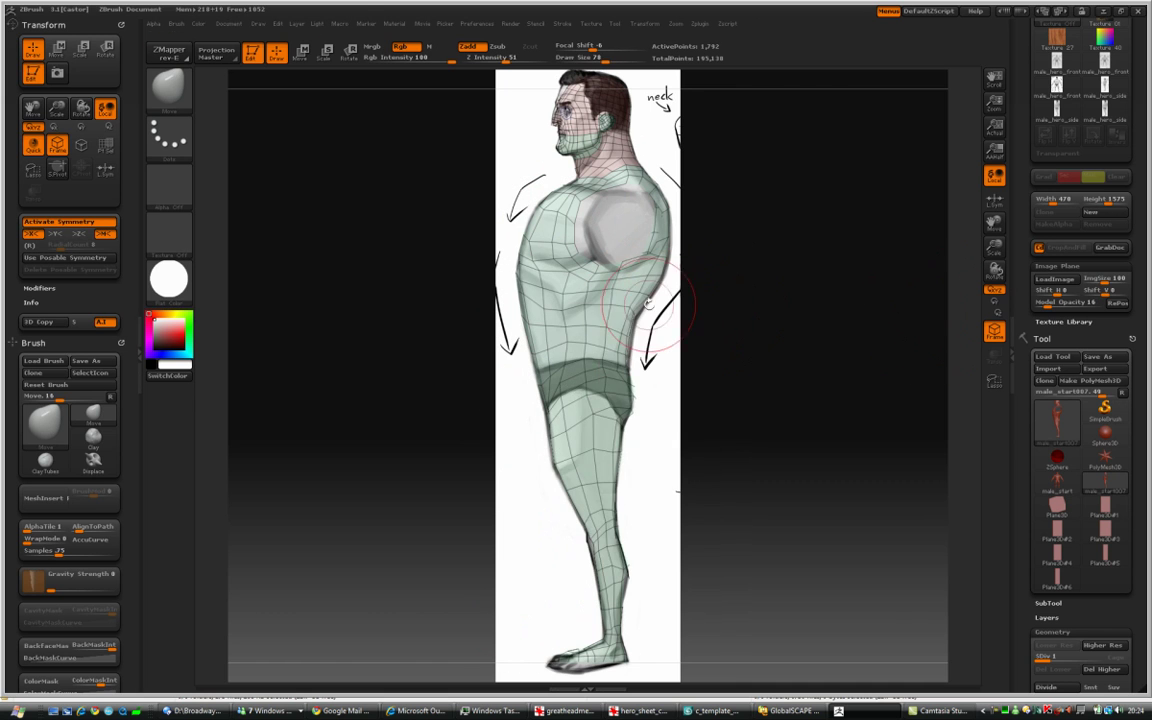
Pull the buttock and upper-thigh contour in to the side reference with the Move brush.
{"action": "key", "text": "space"}
{"action": "left_click_drag", "start_coordinate": [615, 445], "coordinate": [625, 445]}
{"action": "key", "text": "ctrl+z"}
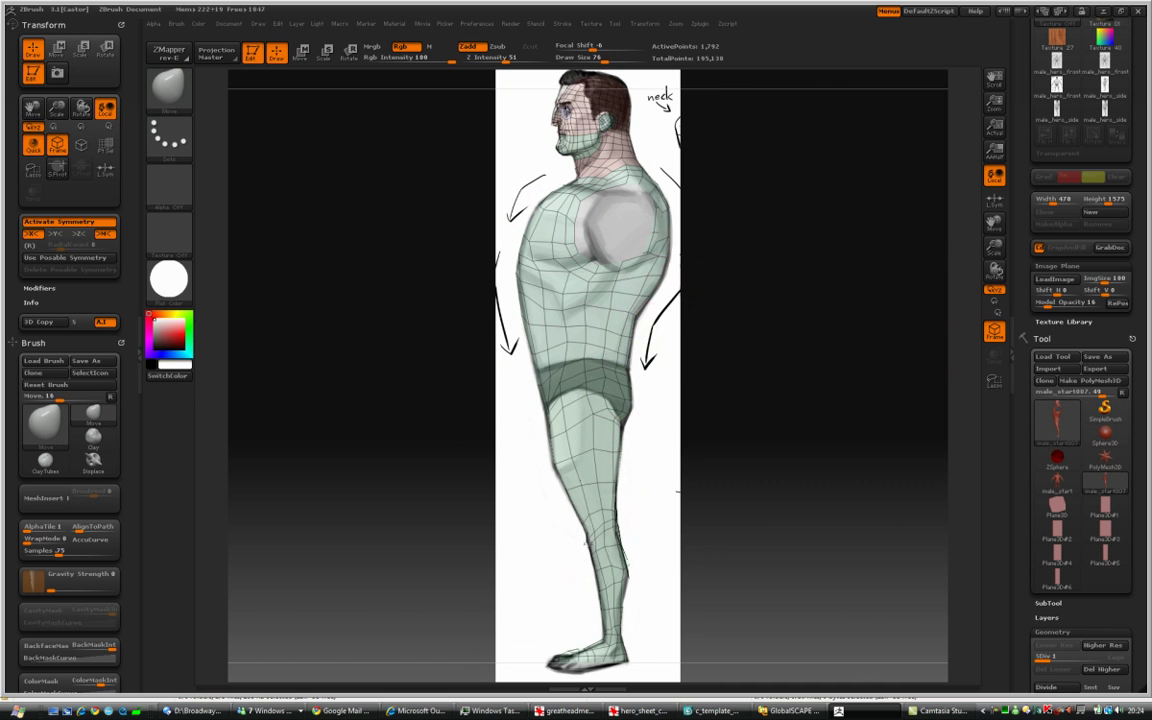
{"action": "left_click_drag", "start_coordinate": [994, 103], "coordinate": [994, 84]}
{"action": "mouse_move", "coordinate": [994, 79]}
{"action": "left_mouse_down"}
{"action": "mouse_move", "coordinate": [1002, 20]}
{"action": "mouse_move", "coordinate": [991, 21]}
{"action": "left_mouse_up"}
{"action": "key", "text": "space"}
{"action": "left_click_drag", "start_coordinate": [625, 406], "coordinate": [602, 406]}
Try reshaping the knee and calf contours with different Move brush sizes.
{"action": "key", "text": "space"}
{"action": "left_click", "coordinate": [672, 540]}
{"action": "mouse_move", "coordinate": [710, 487]}
{"action": "left_mouse_down"}
{"action": "mouse_move", "coordinate": [753, 487]}
{"action": "mouse_move", "coordinate": [735, 488]}
{"action": "left_mouse_up"}
{"action": "left_click_drag", "start_coordinate": [590, 533], "coordinate": [600, 527]}
{"action": "key", "text": "ctrl+z"}
{"action": "left_click_drag", "start_coordinate": [720, 485], "coordinate": [696, 486]}
{"action": "key", "text": "space"}
{"action": "mouse_move", "coordinate": [656, 554]}
{"action": "left_mouse_down"}
{"action": "mouse_move", "coordinate": [642, 554]}
{"action": "mouse_move", "coordinate": [644, 569]}
{"action": "left_mouse_up"}
{"action": "key", "text": "ctrl+z"}
Refine the leg contour from thigh to ankle up close with the Move brush, using a Draw Size of 37 for the small areas.
{"action": "key", "text": "space"}
{"action": "left_click_drag", "start_coordinate": [638, 287], "coordinate": [590, 275]}
{"action": "left_click_drag", "start_coordinate": [994, 78], "coordinate": [1000, 7]}
{"action": "key", "text": "space"}
{"action": "mouse_move", "coordinate": [692, 522]}
{"action": "left_mouse_down"}
{"action": "mouse_move", "coordinate": [681, 522]}
{"action": "mouse_move", "coordinate": [692, 544]}
{"action": "mouse_move", "coordinate": [712, 546]}
{"action": "left_mouse_up"}
{"action": "left_click", "coordinate": [1123, 304]}
{"action": "left_click", "coordinate": [1120, 304]}
{"action": "key", "text": "space"}
{"action": "mouse_move", "coordinate": [669, 511]}
{"action": "left_mouse_down"}
{"action": "mouse_move", "coordinate": [659, 511]}
{"action": "mouse_move", "coordinate": [681, 500]}
{"action": "left_mouse_up"}
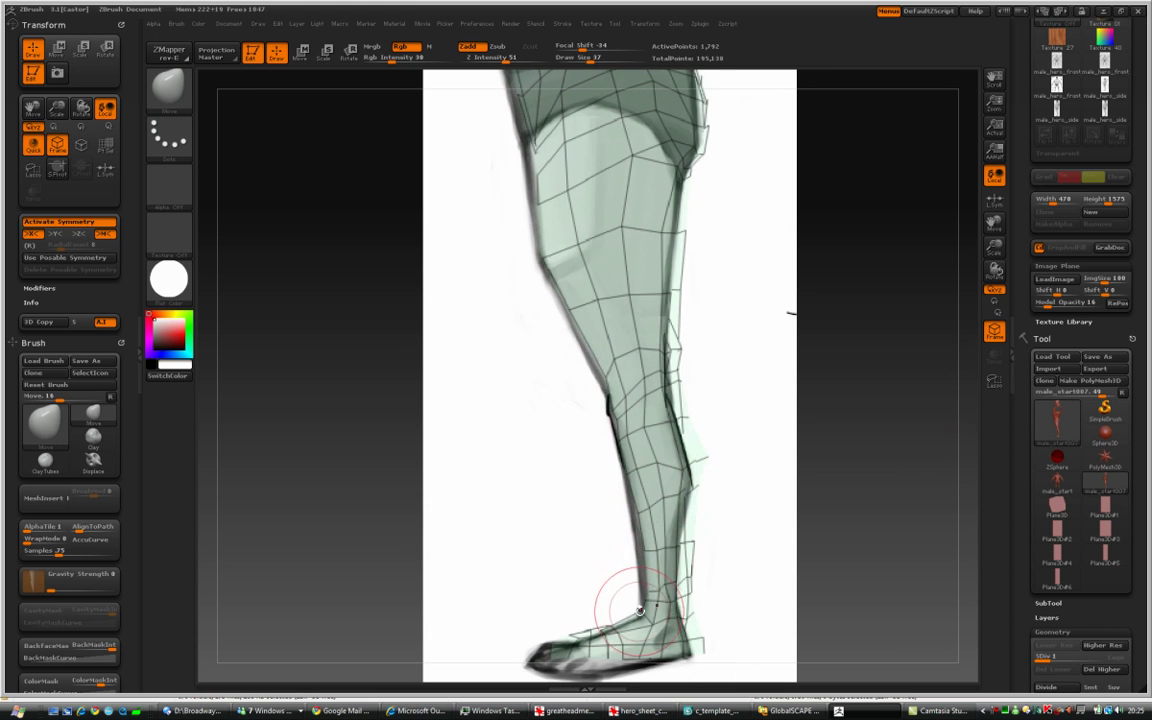
Realign the model over the reference with RePos and compare the leg outline with the polyframe on and off.
{"action": "left_click", "coordinate": [1119, 304]}
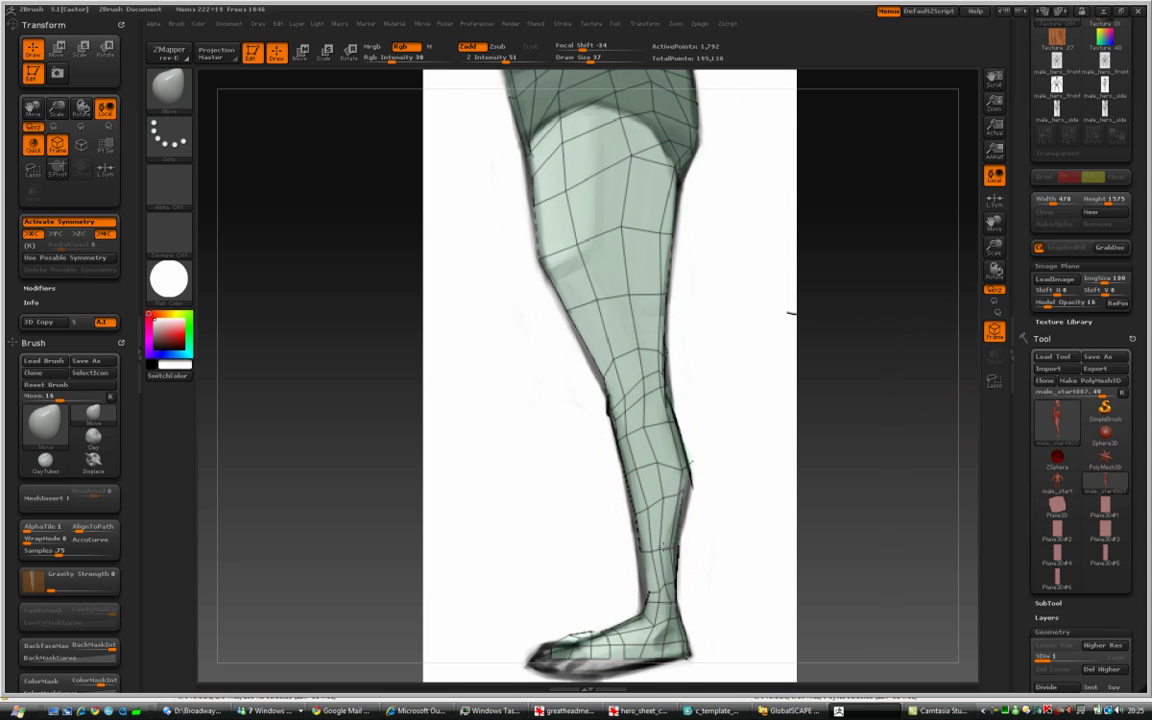
{"action": "key", "text": "shift+f"}
{"action": "key", "text": "shift+f"}
{"action": "key", "text": "shift+f"}
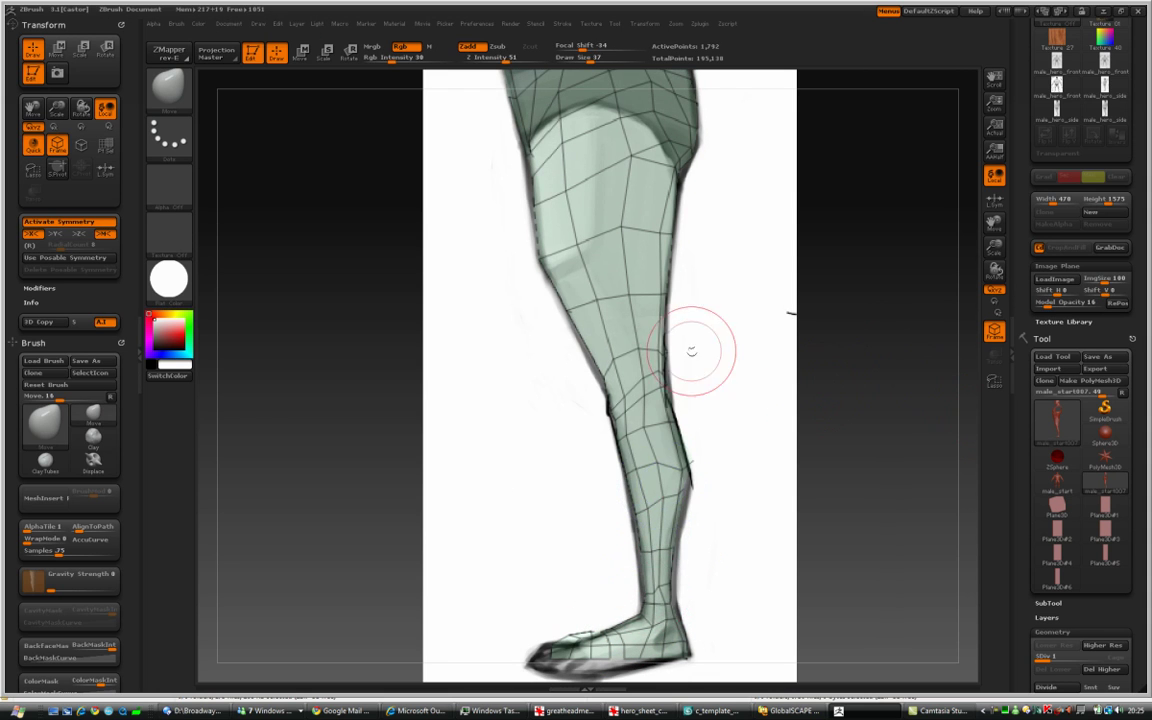
{"action": "key", "text": "shift+f"}
{"action": "left_click_drag", "start_coordinate": [994, 80], "coordinate": [992, 242]}
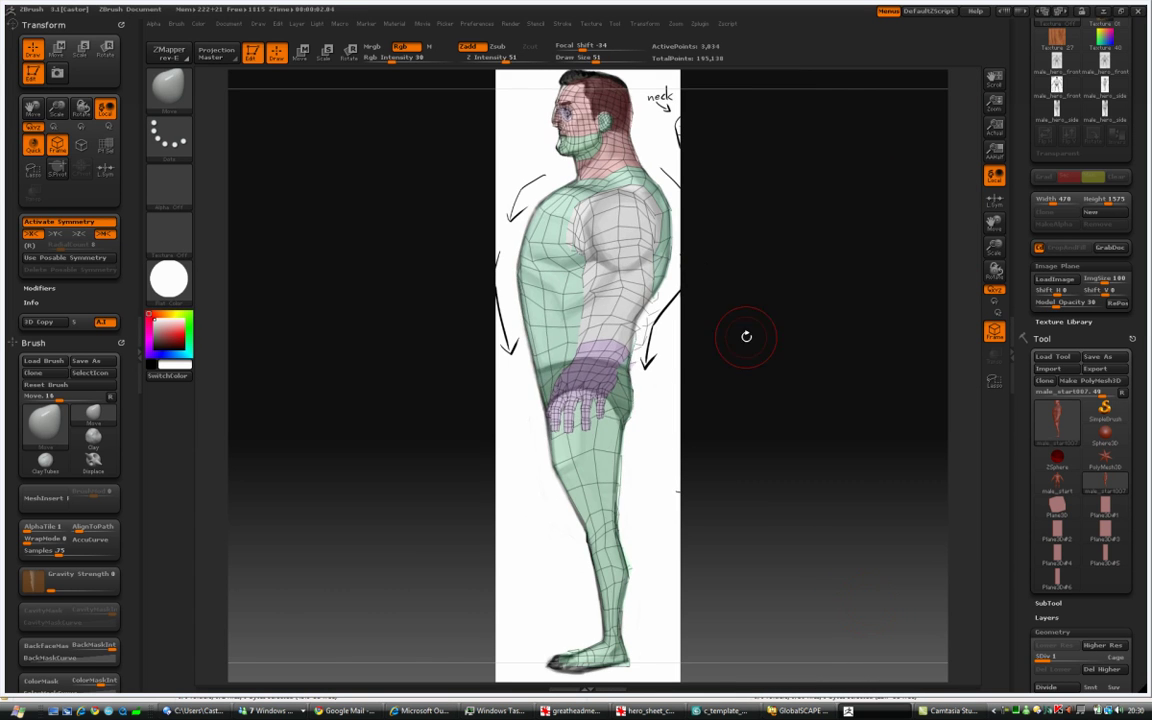
Snap the model back to its side profile and change polygroup visibility to single out the arm and hand.
{"action": "left_click_drag", "start_coordinate": [746, 334], "coordinate": [513, 352]}
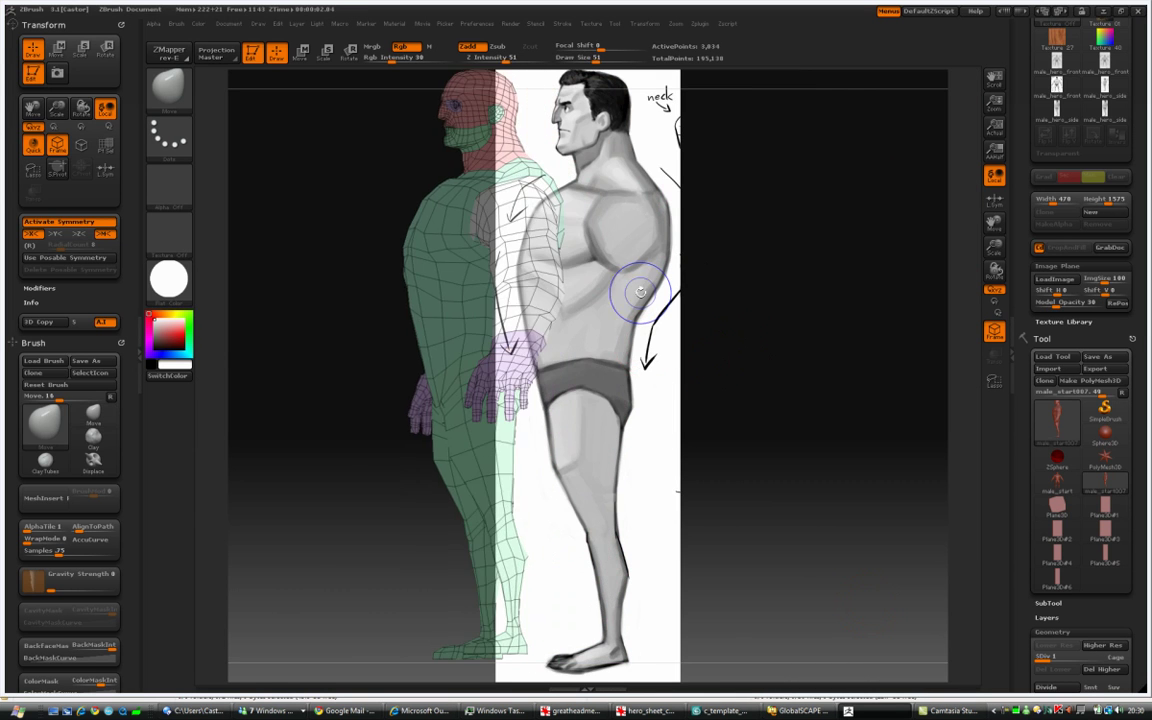
{"action": "left_click_drag", "start_coordinate": [637, 291], "coordinate": [738, 270], "text": "shift"}
{"action": "key", "text": "shift+f"}
{"action": "left_click", "coordinate": [579, 275], "text": "ctrl+shift"}
{"action": "left_click", "coordinate": [581, 281], "text": "ctrl+shift"}
{"action": "left_click", "coordinate": [548, 234], "text": "ctrl+shift"}
{"action": "left_click", "coordinate": [658, 264], "text": "ctrl+shift"}
Turn on lasso selection, set the Model Opacity to 86 and isolate the arm and hand from the body.
{"action": "left_click", "coordinate": [997, 383]}
{"action": "left_click", "coordinate": [1092, 303]}
{"action": "mouse_move", "coordinate": [751, 280]}
{"action": "left_mouse_down", "text": "ctrl+shift"}
{"action": "mouse_move", "coordinate": [575, 122]}
{"action": "mouse_move", "coordinate": [600, 125]}
{"action": "left_mouse_up", "text": "ctrl+shift"}
{"action": "left_click_drag", "start_coordinate": [690, 190], "coordinate": [525, 222], "text": "shift"}
{"action": "left_click", "coordinate": [578, 208], "text": "ctrl+shift"}
{"action": "left_click_drag", "start_coordinate": [612, 187], "coordinate": [707, 195], "text": "alt"}
Switch to the file manager and open hero_sheet_copy.jpg from the reference folder in IrfanView.
{"action": "key", "text": "alt+Tab"}
{"action": "key", "text": "alt+Tab"}
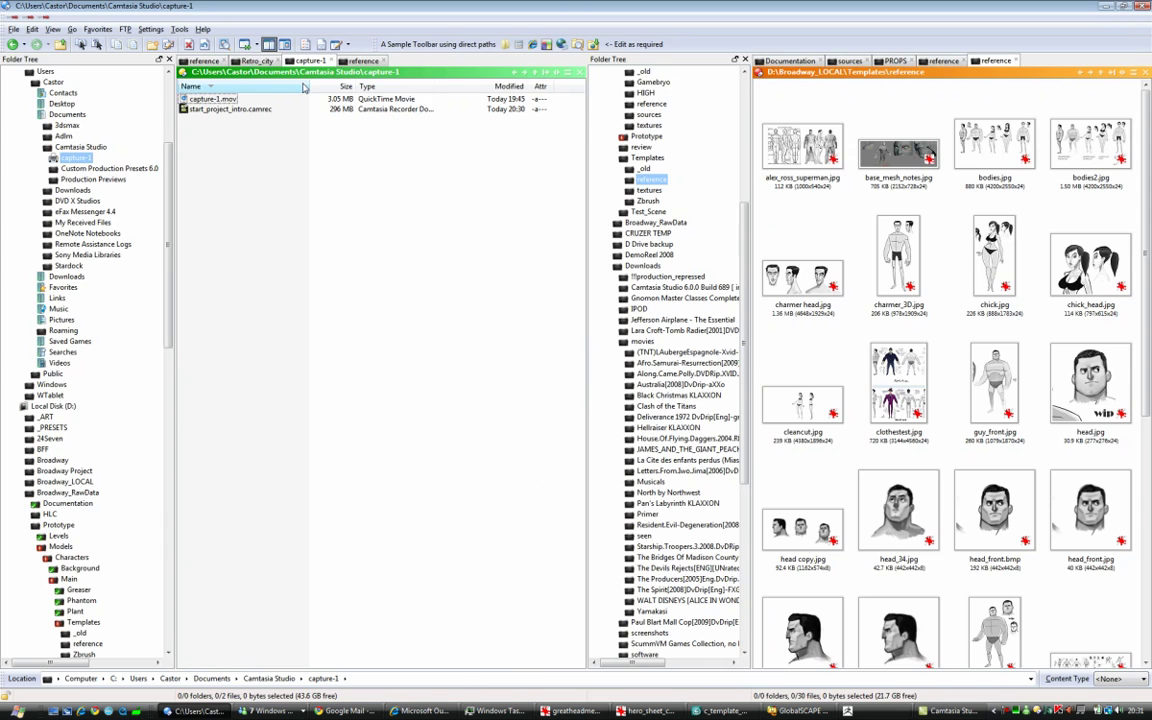
{"action": "left_click", "coordinate": [360, 62]}
{"action": "left_click", "coordinate": [356, 266]}
{"action": "left_click", "coordinate": [218, 222]}
{"action": "double_click", "coordinate": [213, 160]}
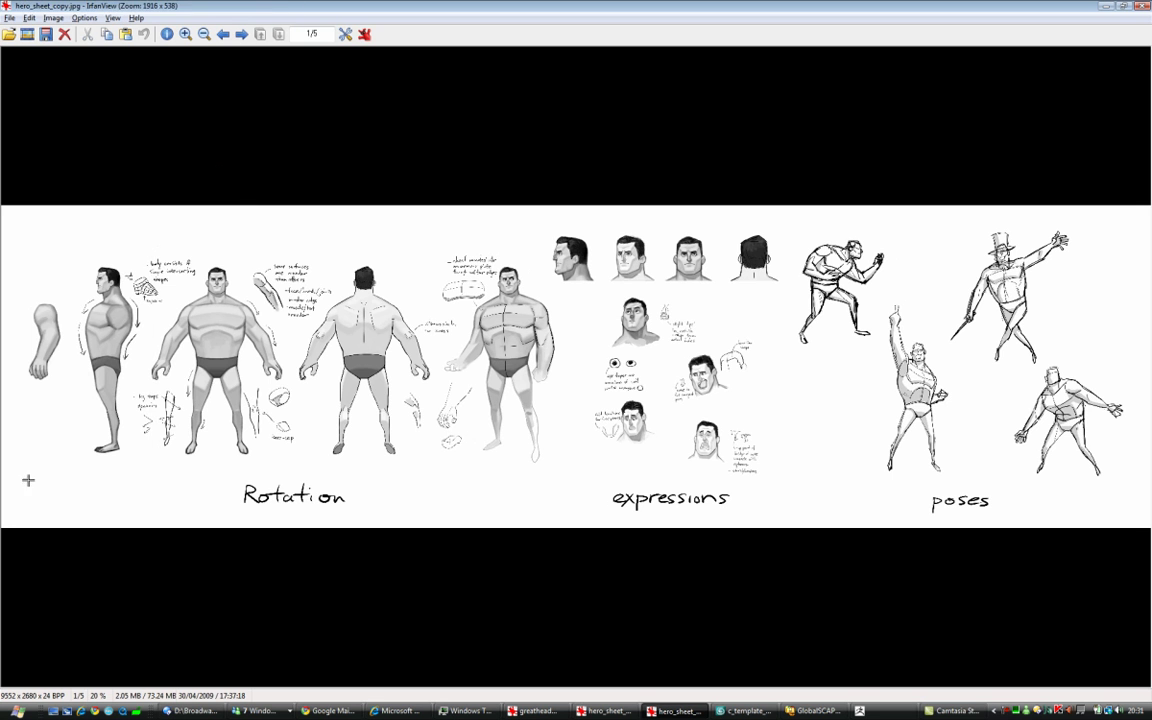
Crop the sheet to the detached arm and side-view figure and save it as a new JPG named after male_hero_side.
{"action": "left_click_drag", "start_coordinate": [147, 249], "coordinate": [17, 463]}
{"action": "key", "text": "ctrl+y"}
{"action": "key", "text": "s"}
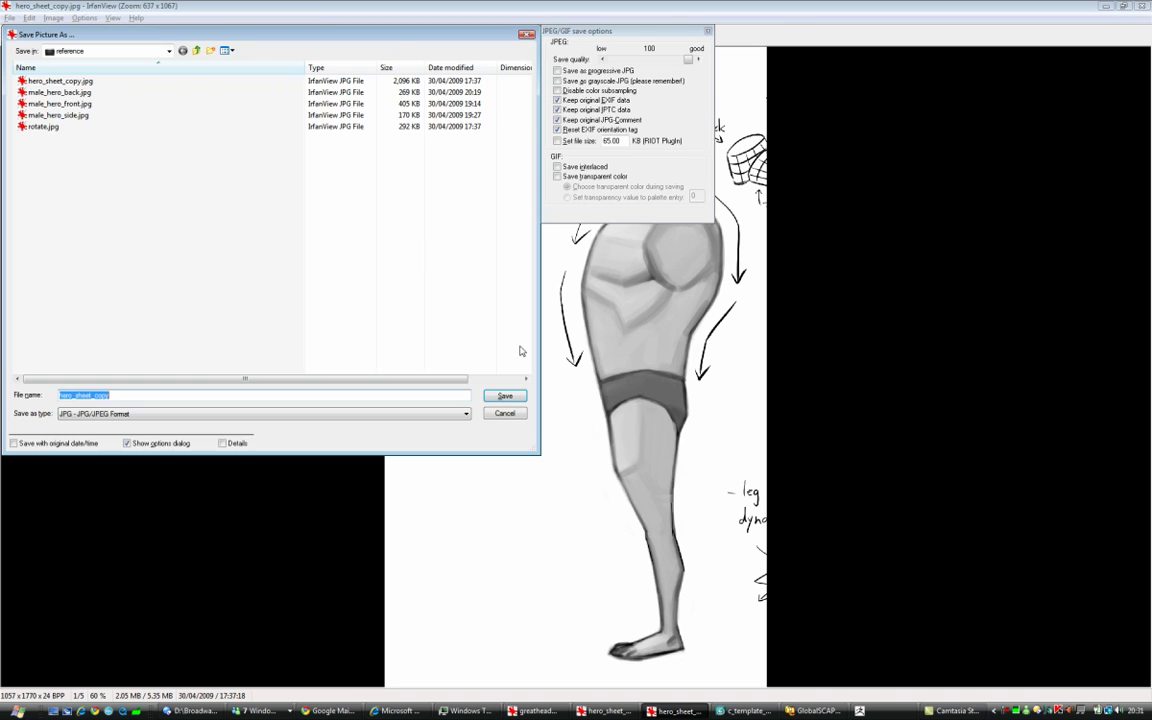
{"action": "left_click", "coordinate": [75, 115]}
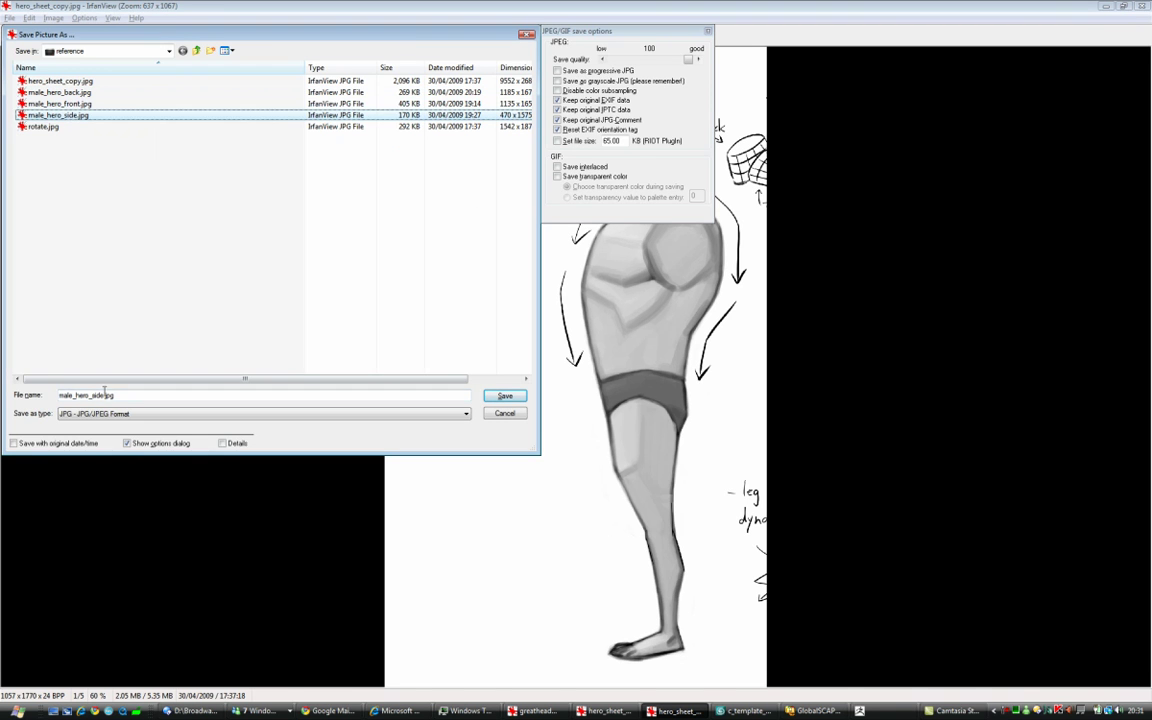
{"action": "left_click", "coordinate": [488, 397]}
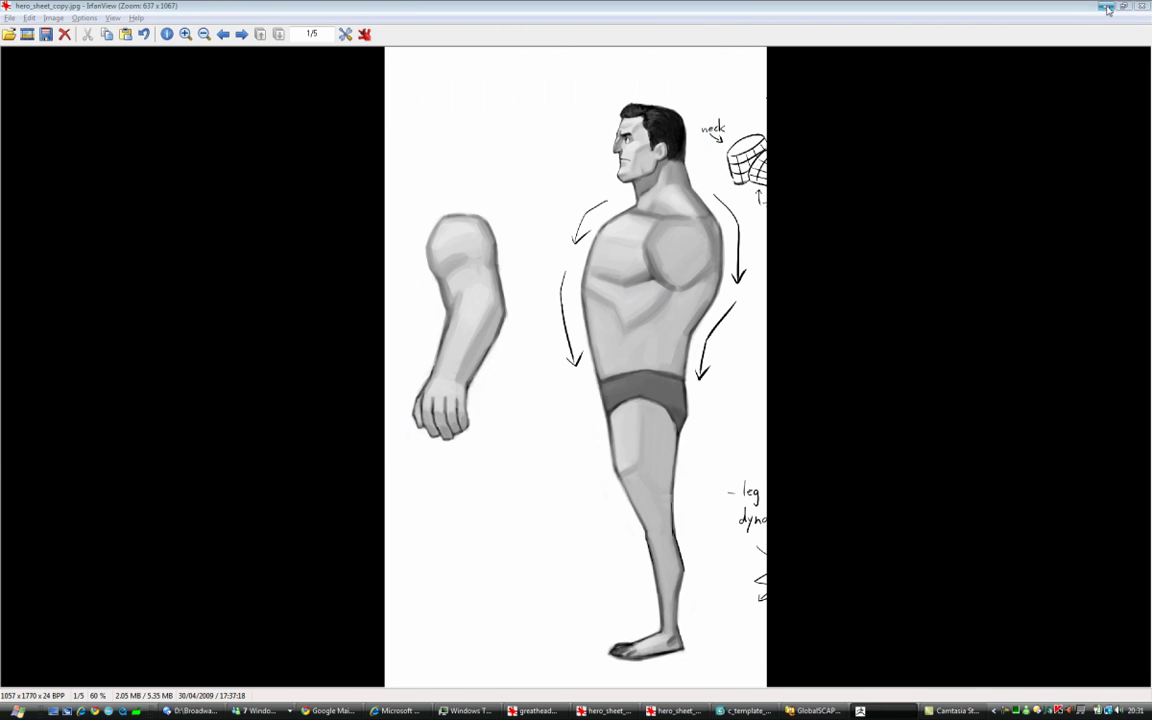
Return to ZBrush, load the cropped arm-and-side image as the image plane and display the model's polyframe.
{"action": "left_click", "coordinate": [1107, 8]}
{"action": "key", "text": "shift+f"}
{"action": "left_click", "coordinate": [1055, 303]}
{"action": "double_click", "coordinate": [84, 111]}
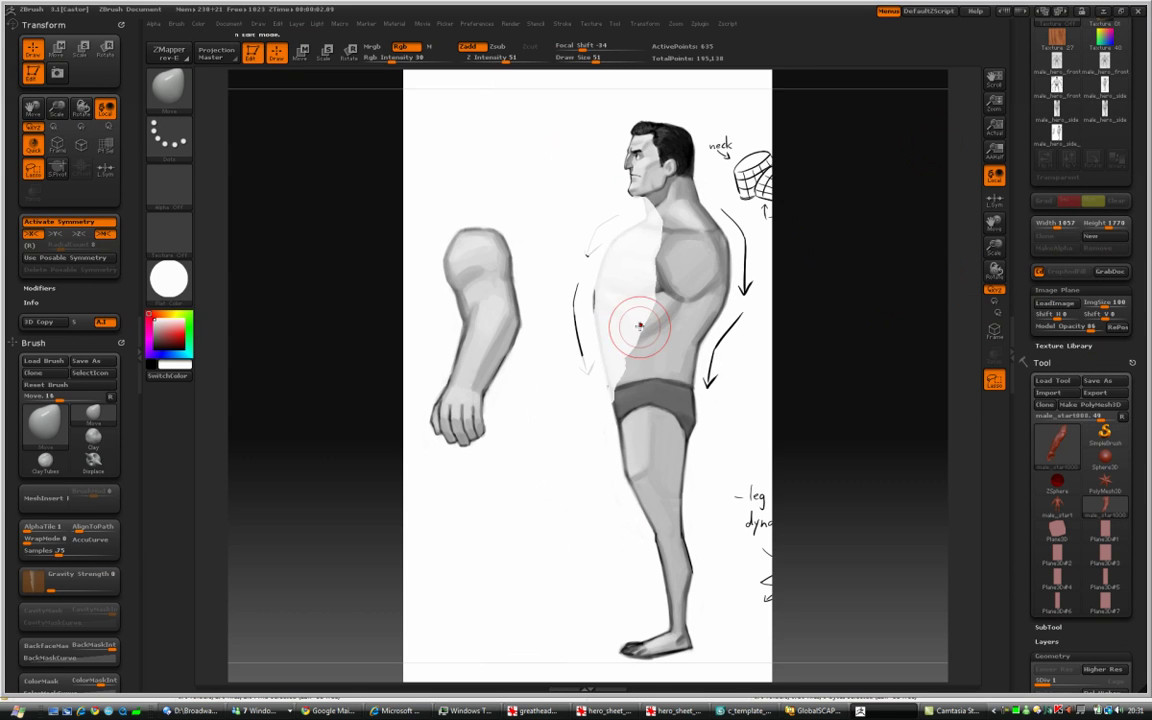
{"action": "key", "text": "shift+f"}
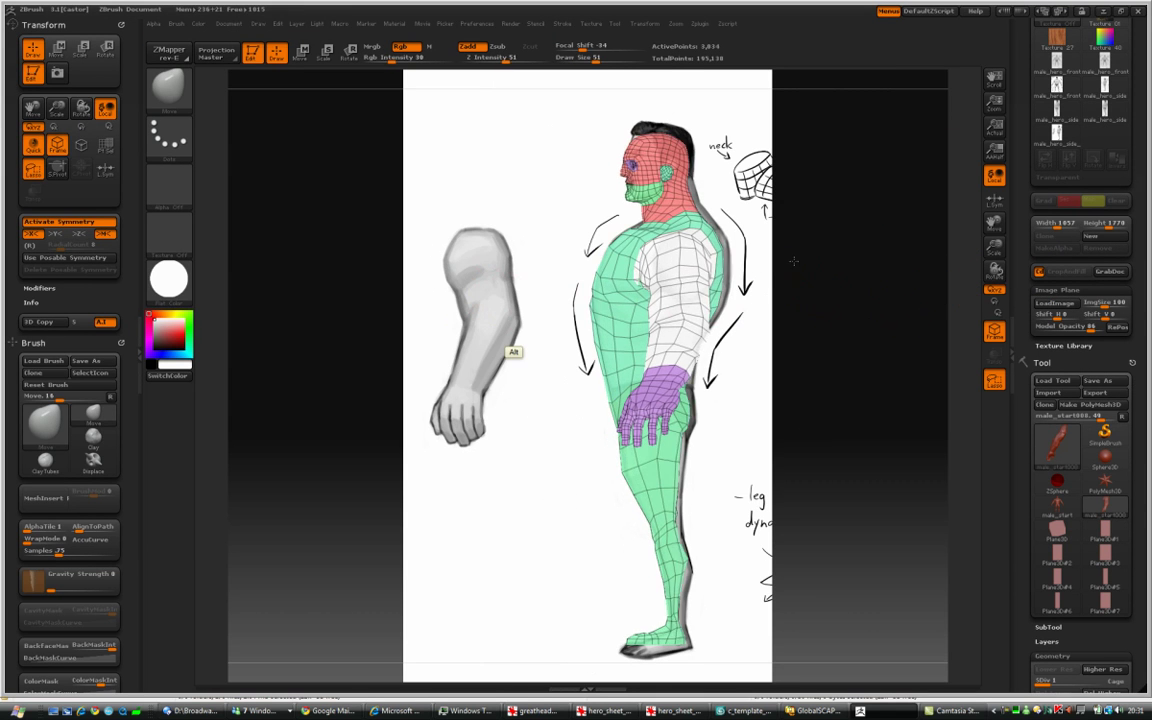
Place the side-view model over the detached arm drawing and isolate its arm and hand with the lasso.
{"action": "mouse_move", "coordinate": [795, 261]}
{"action": "left_mouse_down"}
{"action": "mouse_move", "coordinate": [747, 315]}
{"action": "mouse_move", "coordinate": [522, 316]}
{"action": "left_mouse_up"}
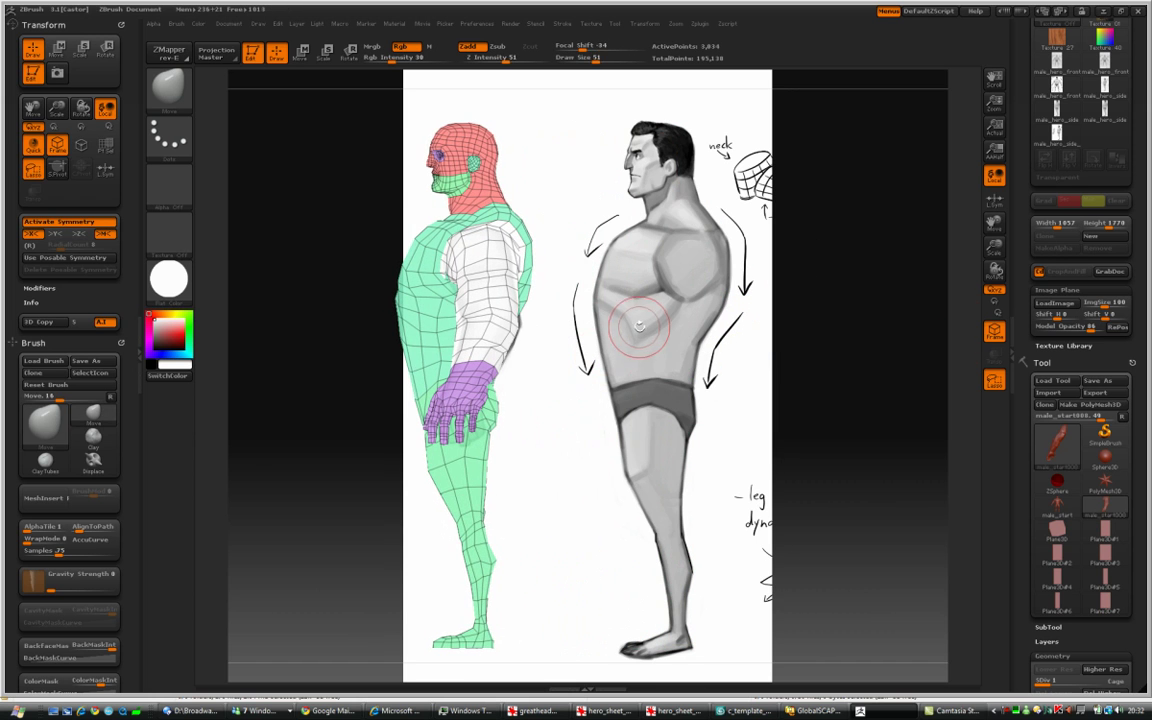
{"action": "left_click_drag", "start_coordinate": [576, 252], "coordinate": [640, 256], "text": "shift"}
{"action": "mouse_move", "coordinate": [391, 188]}
{"action": "left_mouse_down", "text": "ctrl+shift"}
{"action": "mouse_move", "coordinate": [350, 178]}
{"action": "mouse_move", "coordinate": [470, 450]}
{"action": "left_mouse_up", "text": "ctrl+shift"}
{"action": "left_click", "coordinate": [482, 262], "text": "ctrl+shift"}
Reshape the upper arm, inner elbow and forearm to the detached arm drawing with the Move brush.
{"action": "mouse_move", "coordinate": [548, 238]}
{"action": "left_mouse_down"}
{"action": "mouse_move", "coordinate": [419, 180]}
{"action": "mouse_move", "coordinate": [509, 352]}
{"action": "mouse_move", "coordinate": [542, 239]}
{"action": "mouse_move", "coordinate": [477, 272]}
{"action": "mouse_move", "coordinate": [533, 283]}
{"action": "left_mouse_up"}
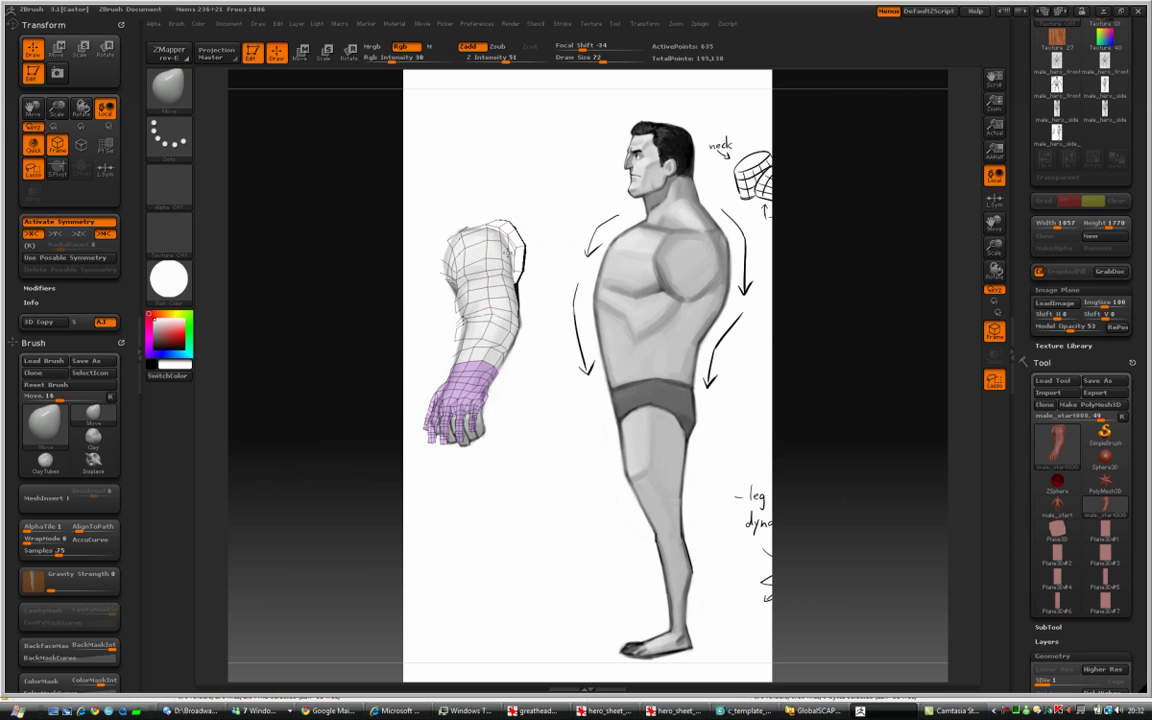
{"action": "left_click_drag", "start_coordinate": [512, 321], "coordinate": [506, 250], "text": "shift"}
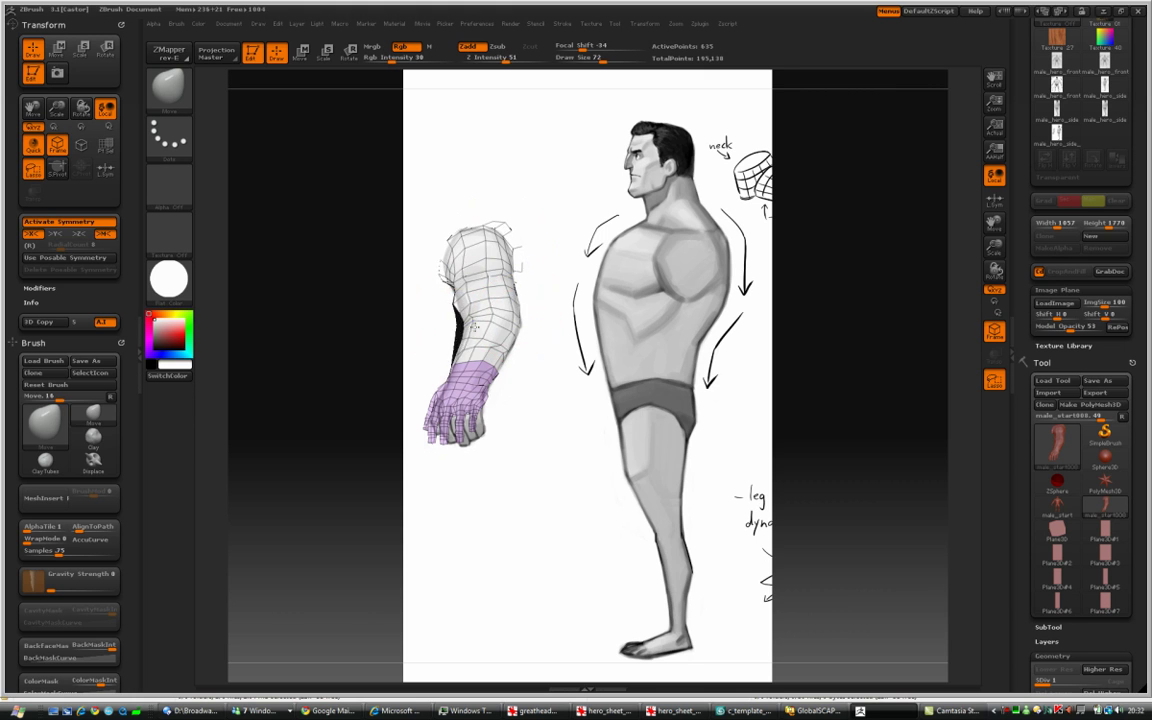
{"action": "left_click_drag", "start_coordinate": [470, 337], "coordinate": [458, 312]}
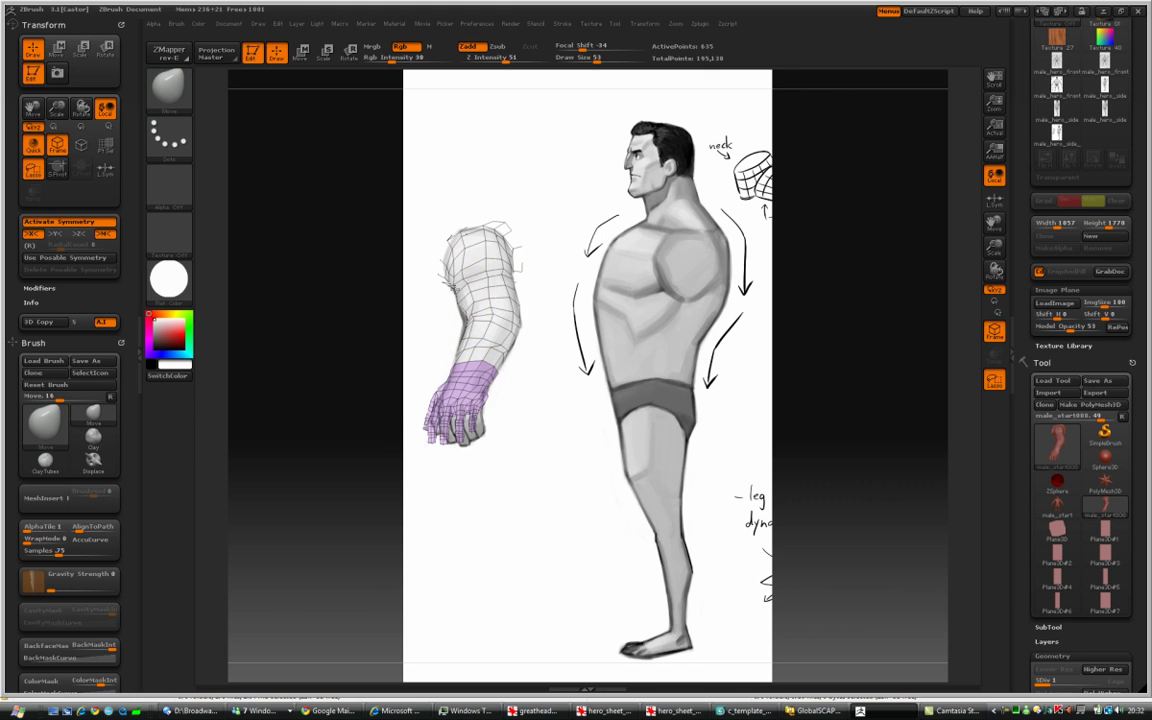
{"action": "key", "text": "space"}
{"action": "left_click", "coordinate": [462, 350]}
{"action": "left_click_drag", "start_coordinate": [467, 347], "coordinate": [462, 352]}
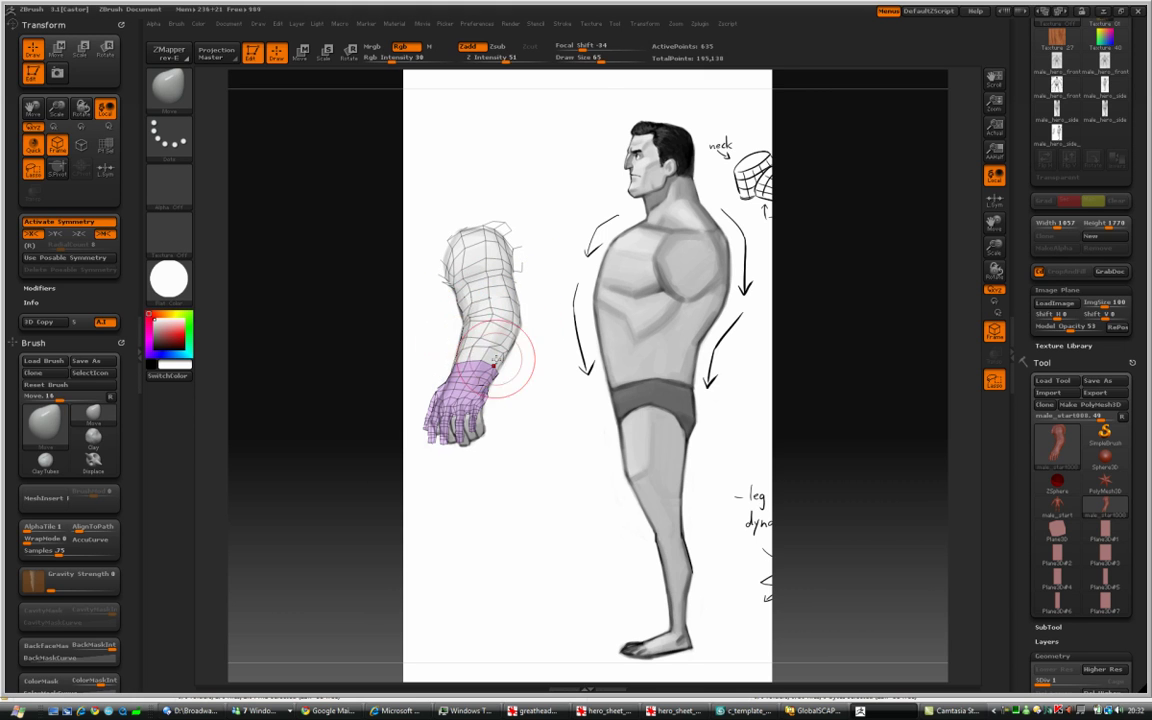
{"action": "key", "text": "space"}
{"action": "left_click", "coordinate": [507, 345]}
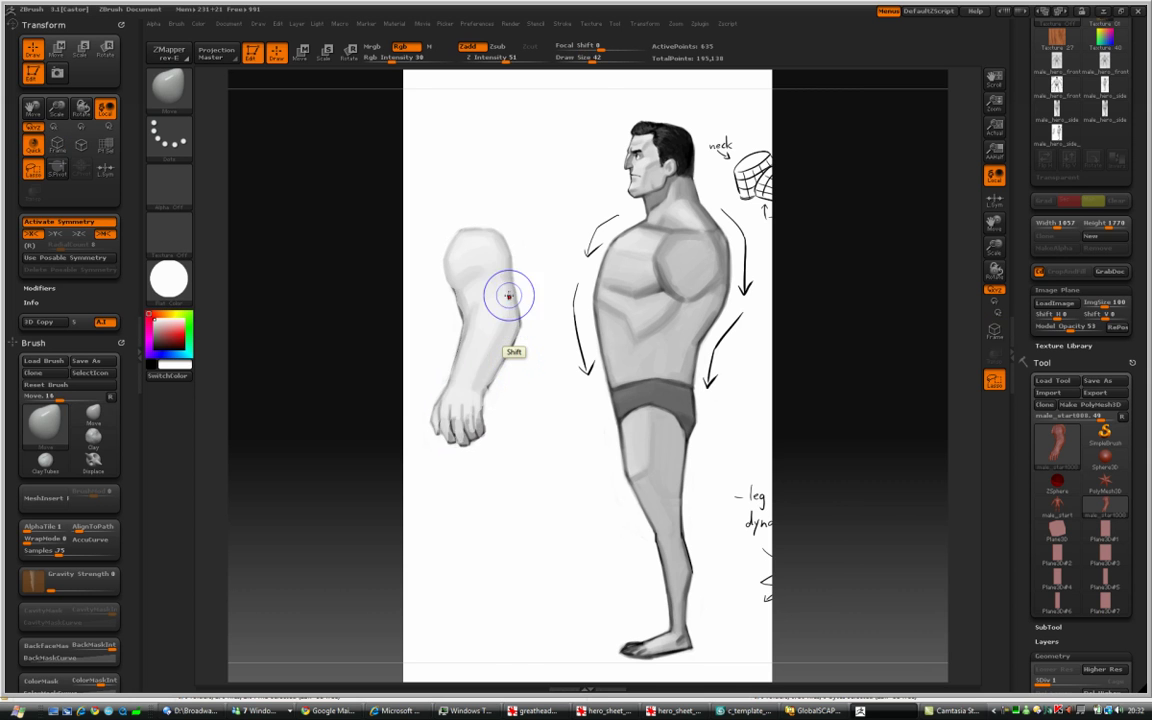
Refine the forearm, wrist and inner-elbow outline against the arm drawing up close, changing the brush size as needed.
{"action": "key", "text": "plus"}
{"action": "key", "text": "plus"}
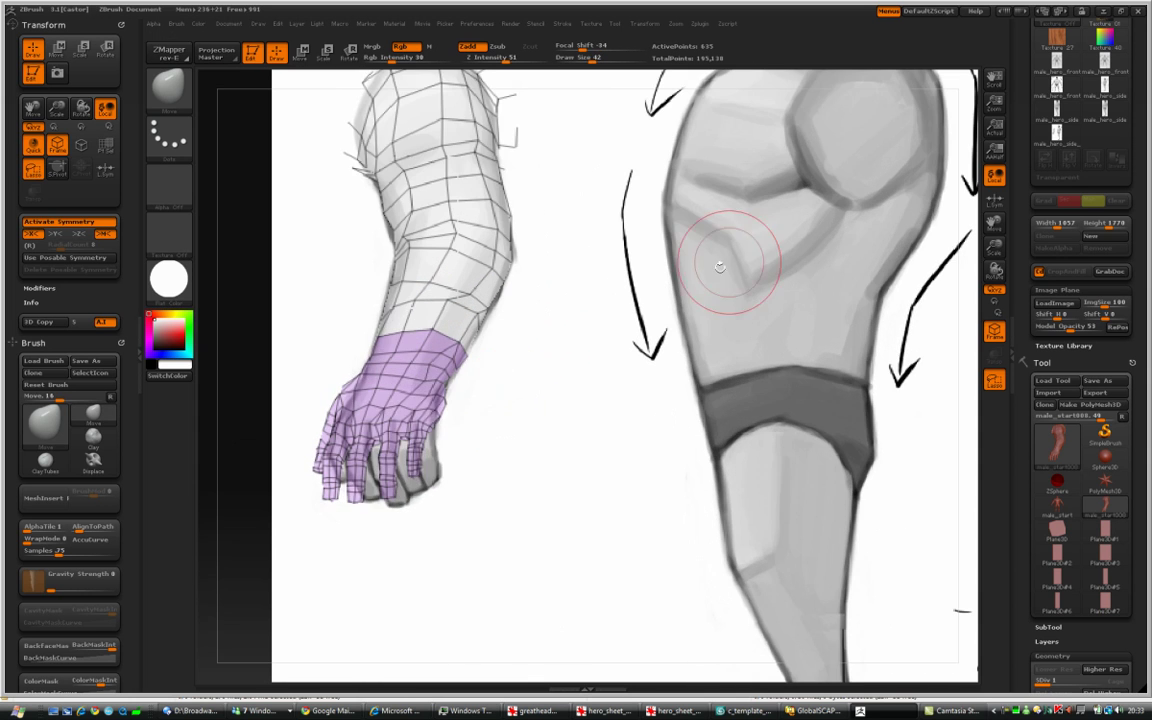
{"action": "key", "text": "bracketright"}
{"action": "key", "text": "bracketright"}
{"action": "key", "text": "ctrl+z"}
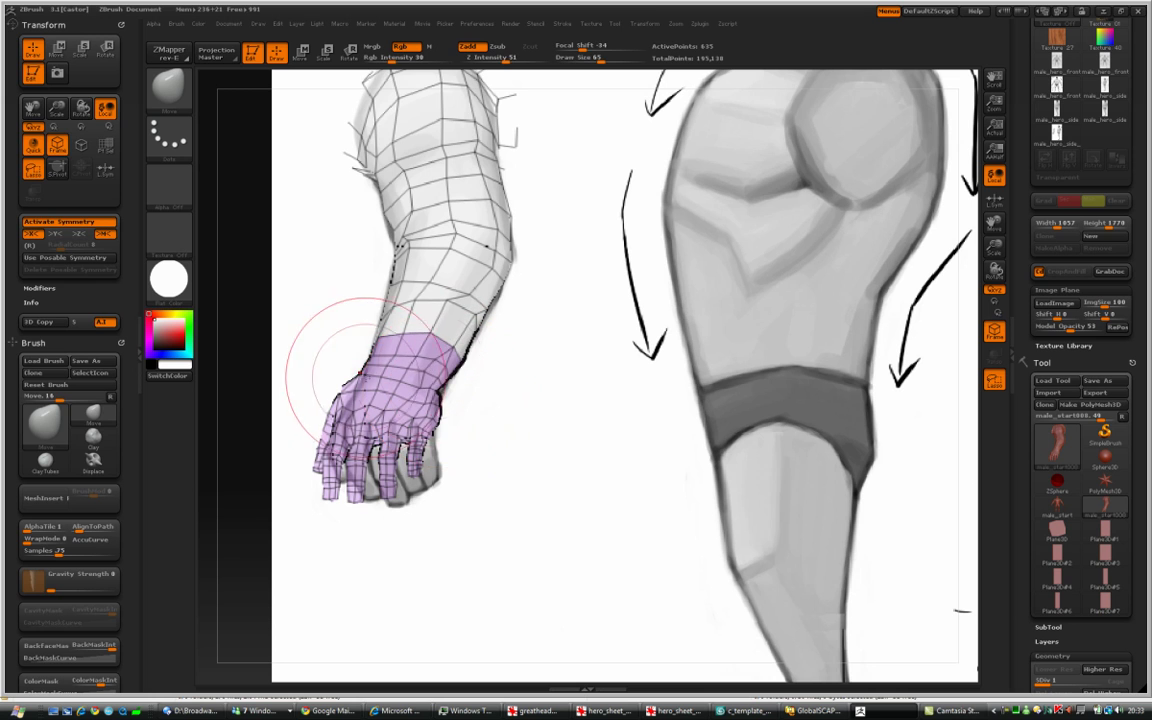
{"action": "key", "text": "space"}
{"action": "left_click", "coordinate": [352, 376]}
{"action": "left_click_drag", "start_coordinate": [392, 244], "coordinate": [398, 238]}
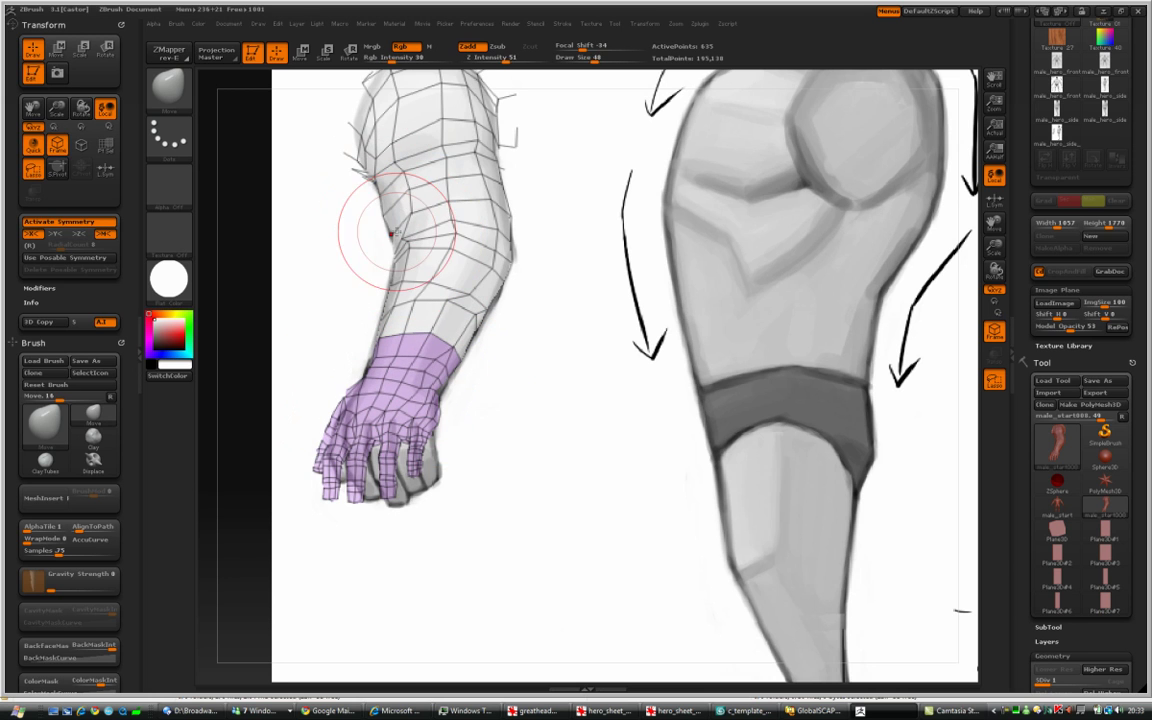
{"action": "left_click", "coordinate": [994, 127]}
Bring back the body, adjust the armpit area where the arm meets the torso, and unhide the whole model.
{"action": "left_click", "coordinate": [598, 249], "text": "ctrl+shift"}
{"action": "left_click_drag", "start_coordinate": [602, 249], "coordinate": [702, 280]}
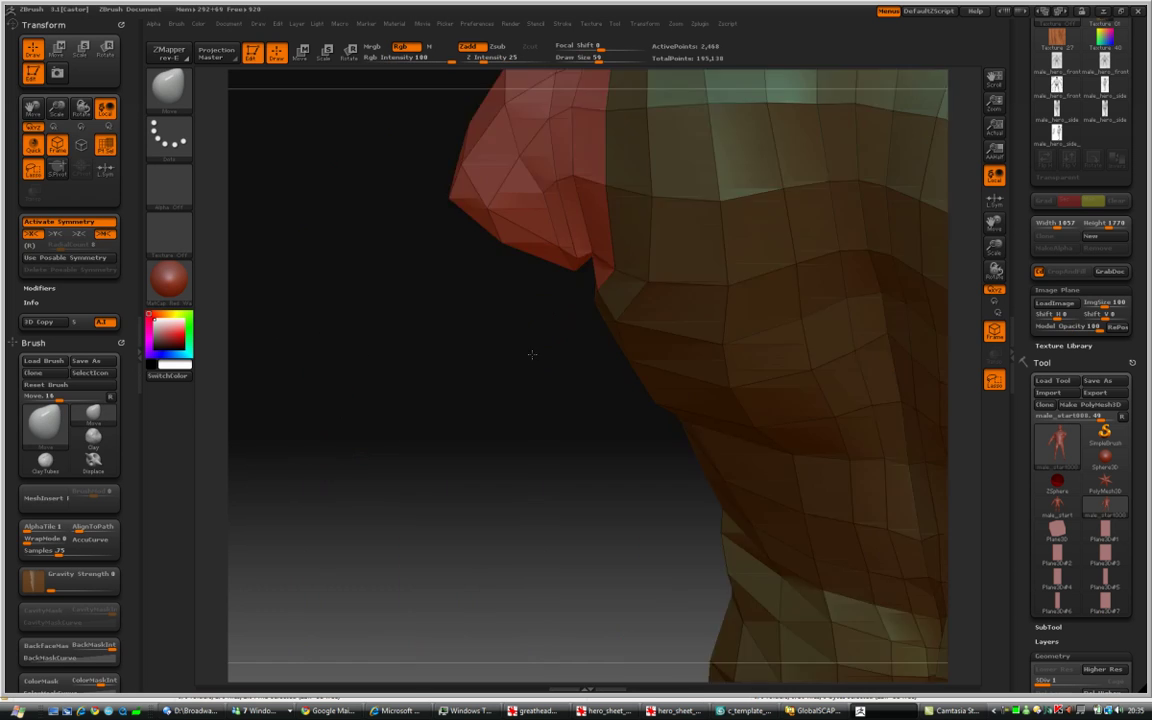
{"action": "left_click_drag", "start_coordinate": [532, 312], "coordinate": [586, 262]}
{"action": "left_click_drag", "start_coordinate": [572, 214], "coordinate": [577, 260]}
{"action": "mouse_move", "coordinate": [520, 345]}
{"action": "left_mouse_down"}
{"action": "mouse_move", "coordinate": [388, 388]}
{"action": "mouse_move", "coordinate": [576, 380]}
{"action": "mouse_move", "coordinate": [630, 358]}
{"action": "mouse_move", "coordinate": [399, 386]}
{"action": "mouse_move", "coordinate": [799, 341]}
{"action": "mouse_move", "coordinate": [802, 306]}
{"action": "left_mouse_up"}
{"action": "left_click", "coordinate": [802, 306], "text": "ctrl+shift"}
Turn off lasso selection, mask one half of the body and restore its symmetry with the Smart ReSym deformation.
{"action": "left_click", "coordinate": [993, 380]}
{"action": "mouse_move", "coordinate": [787, 119]}
{"action": "left_mouse_down", "text": "ctrl"}
{"action": "mouse_move", "coordinate": [779, 459]}
{"action": "mouse_move", "coordinate": [579, 650]}
{"action": "left_mouse_up", "text": "ctrl"}
{"action": "left_click_drag", "start_coordinate": [1021, 592], "coordinate": [1021, 141]}
{"action": "left_click", "coordinate": [1070, 398]}
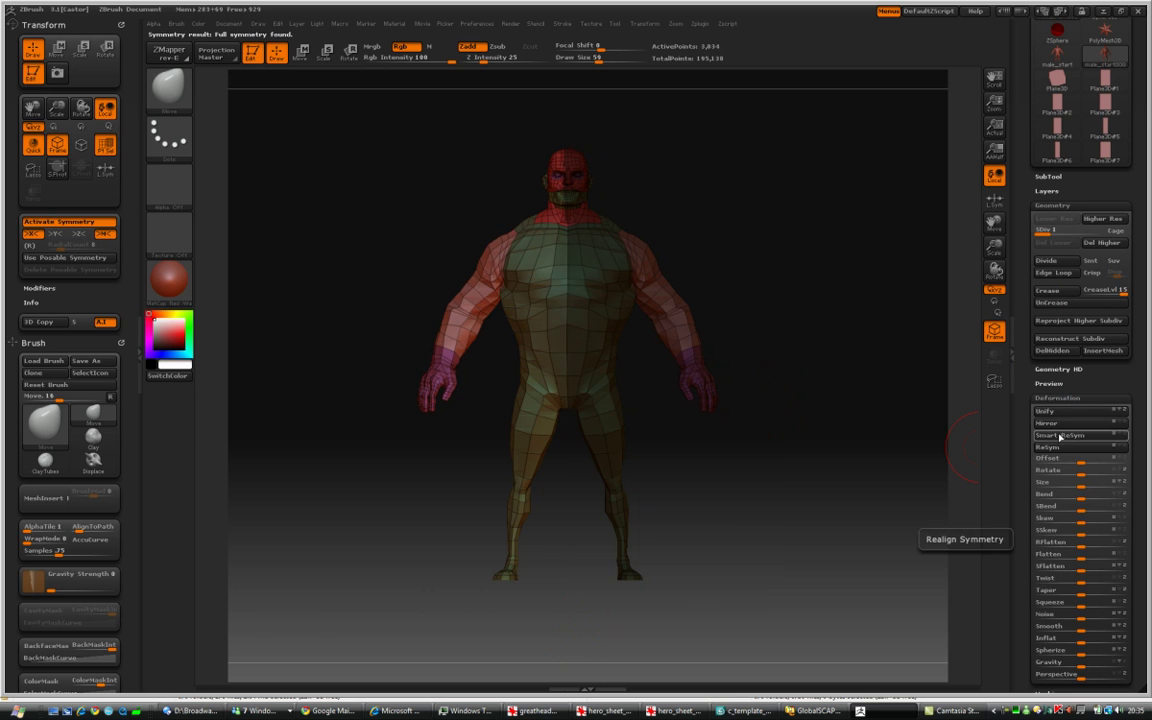
Isolate the arm polygroup, tidy the polygons around the elbow with the Move brush, and unhide the full body.
{"action": "left_click_drag", "start_coordinate": [750, 215], "coordinate": [698, 338], "text": "alt"}
{"action": "left_click_drag", "start_coordinate": [849, 183], "coordinate": [700, 183], "text": "alt"}
{"action": "left_click", "coordinate": [761, 271], "text": "ctrl+shift"}
{"action": "left_click_drag", "start_coordinate": [766, 279], "coordinate": [496, 228]}
{"action": "key", "text": "space"}
{"action": "left_click_drag", "start_coordinate": [532, 159], "coordinate": [783, 250]}
{"action": "key", "text": "space"}
{"action": "left_click", "coordinate": [519, 172]}
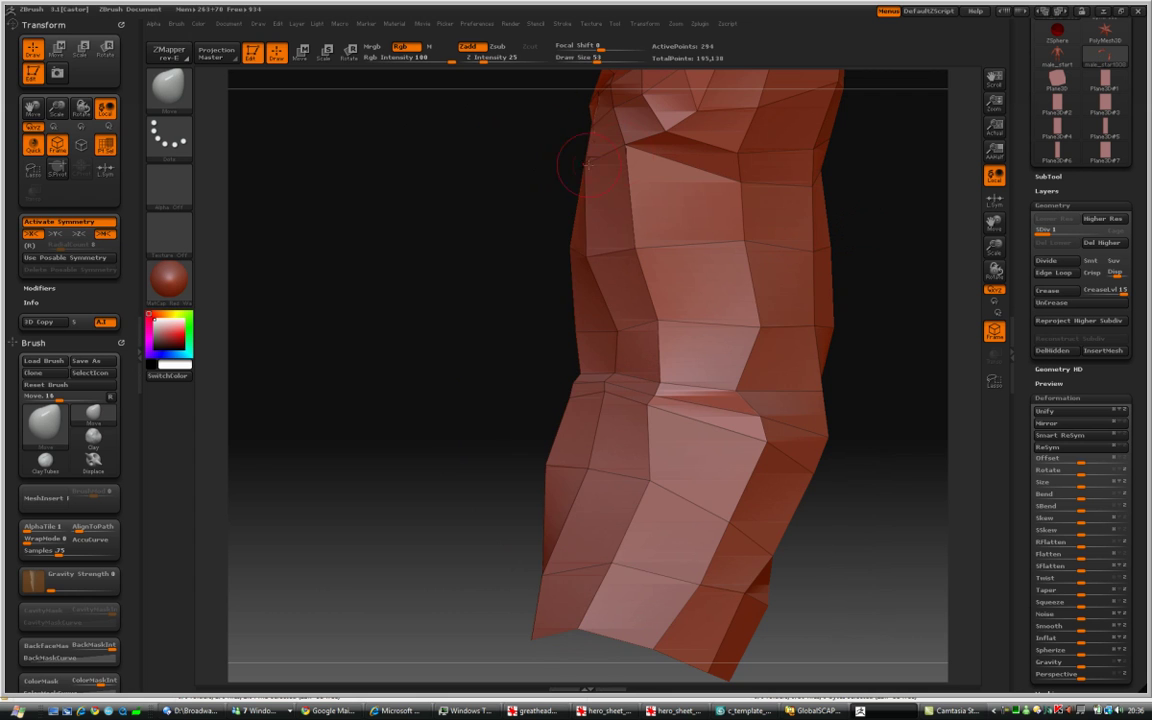
{"action": "left_click", "coordinate": [485, 231], "text": "alt"}
{"action": "left_click", "coordinate": [802, 226], "text": "ctrl+shift"}
{"action": "left_click", "coordinate": [797, 148], "text": "alt"}
{"action": "left_click_drag", "start_coordinate": [810, 206], "coordinate": [783, 251]}
Inspect the body at higher subdivision levels without the polyframe and return to subdivision level 1.
{"action": "key", "text": "ctrl+d"}
{"action": "key", "text": "ctrl+d"}
{"action": "left_click_drag", "start_coordinate": [768, 132], "coordinate": [682, 235]}
{"action": "left_click_drag", "start_coordinate": [856, 250], "coordinate": [774, 208]}
{"action": "key", "text": "f"}
{"action": "key", "text": "shift+f"}
{"action": "key", "text": "shift+f"}
{"action": "key", "text": "shift+f"}
{"action": "key", "text": "shift+d"}
{"action": "key", "text": "shift+d"}
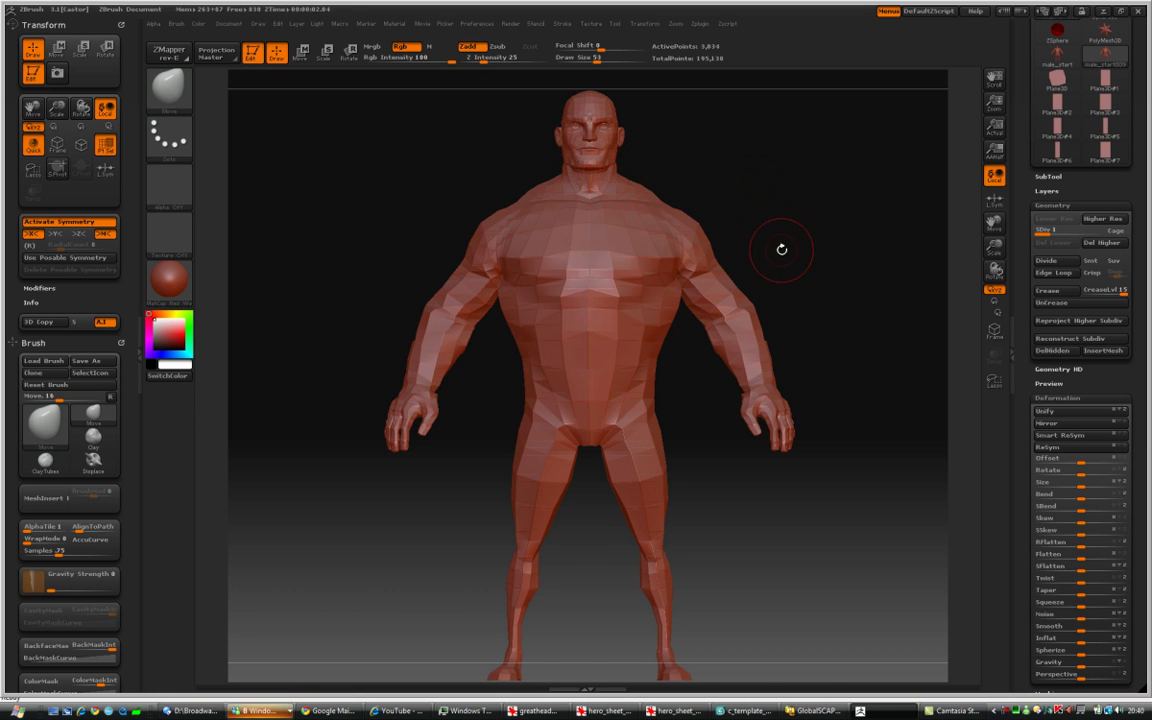
Turn the model in the view and load the male_hero_back image as the image plane.
{"action": "left_click_drag", "start_coordinate": [826, 236], "coordinate": [810, 205]}
{"action": "left_click_drag", "start_coordinate": [1021, 176], "coordinate": [1021, 231]}
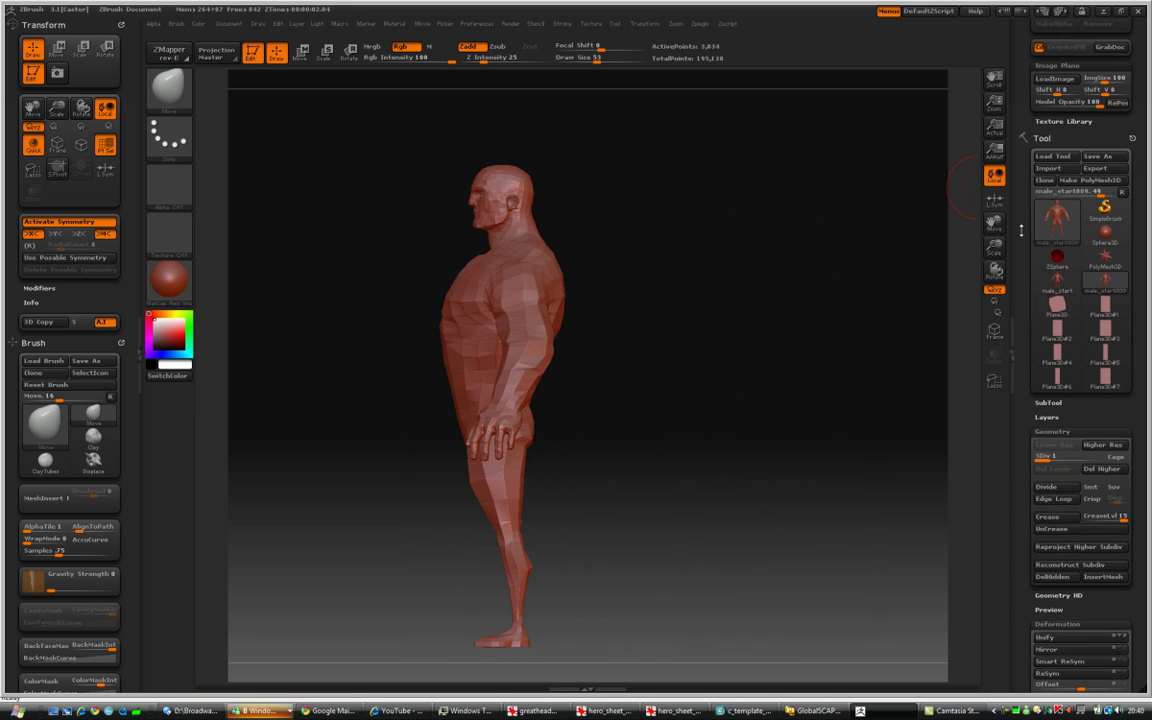
{"action": "scroll", "coordinate": [1021, 231], "scroll_direction": "up", "scroll_amount": 3}
{"action": "left_click", "coordinate": [1054, 193]}
{"action": "left_click", "coordinate": [100, 74]}
{"action": "left_click", "coordinate": [543, 465]}
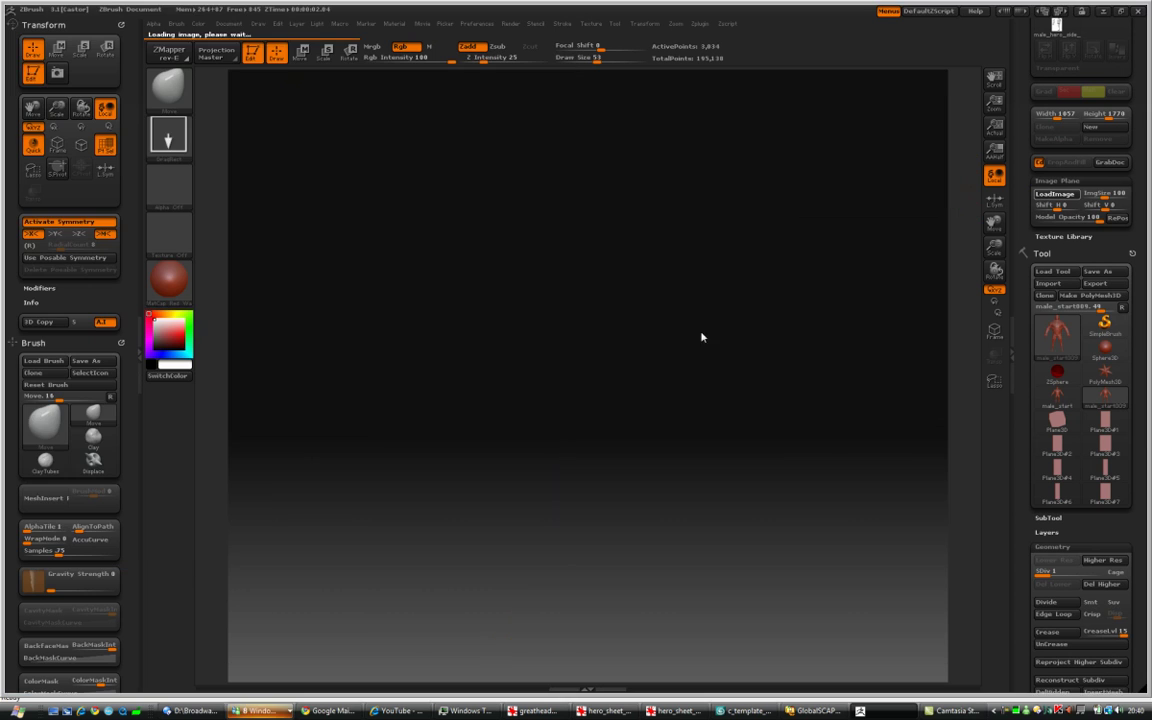
Apply the Flat Color material at Model Opacity 38 and line up the model's back view with the drawing, showing the polyframe.
{"action": "left_click", "coordinate": [170, 283]}
{"action": "left_click", "coordinate": [232, 385]}
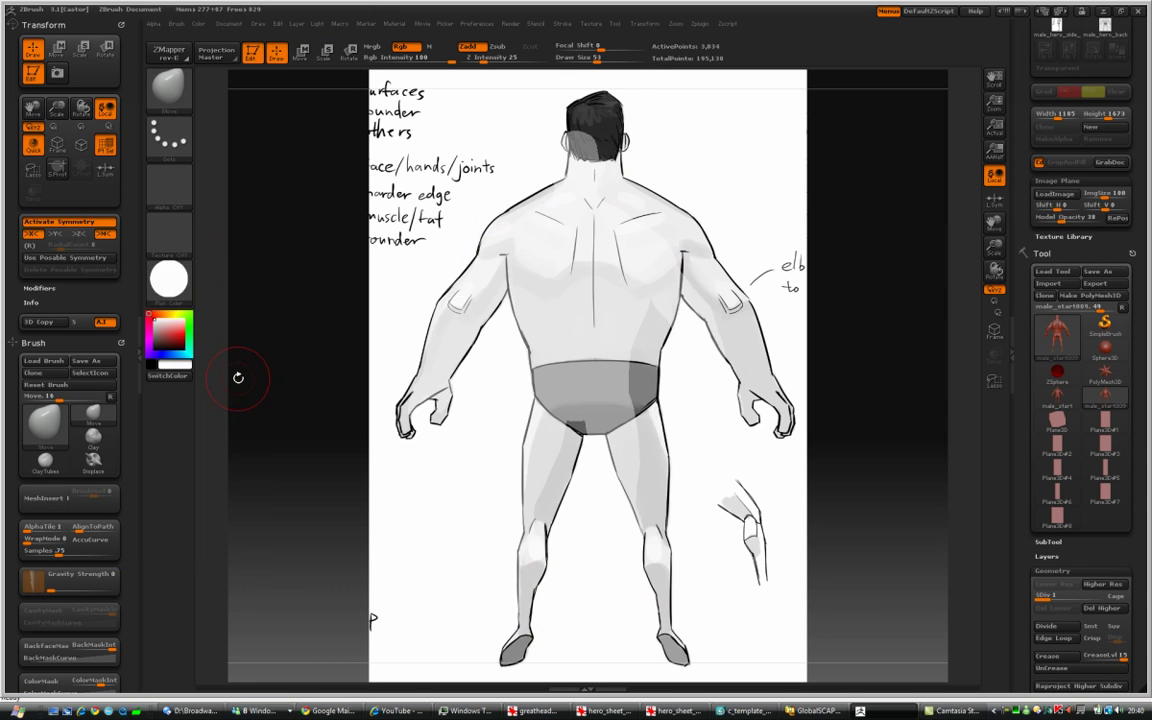
{"action": "key", "text": "shift+f"}
{"action": "mouse_move", "coordinate": [738, 265]}
{"action": "left_mouse_down", "text": "alt"}
{"action": "mouse_move", "coordinate": [762, 256]}
{"action": "mouse_move", "coordinate": [754, 229]}
{"action": "left_mouse_up", "text": "alt"}
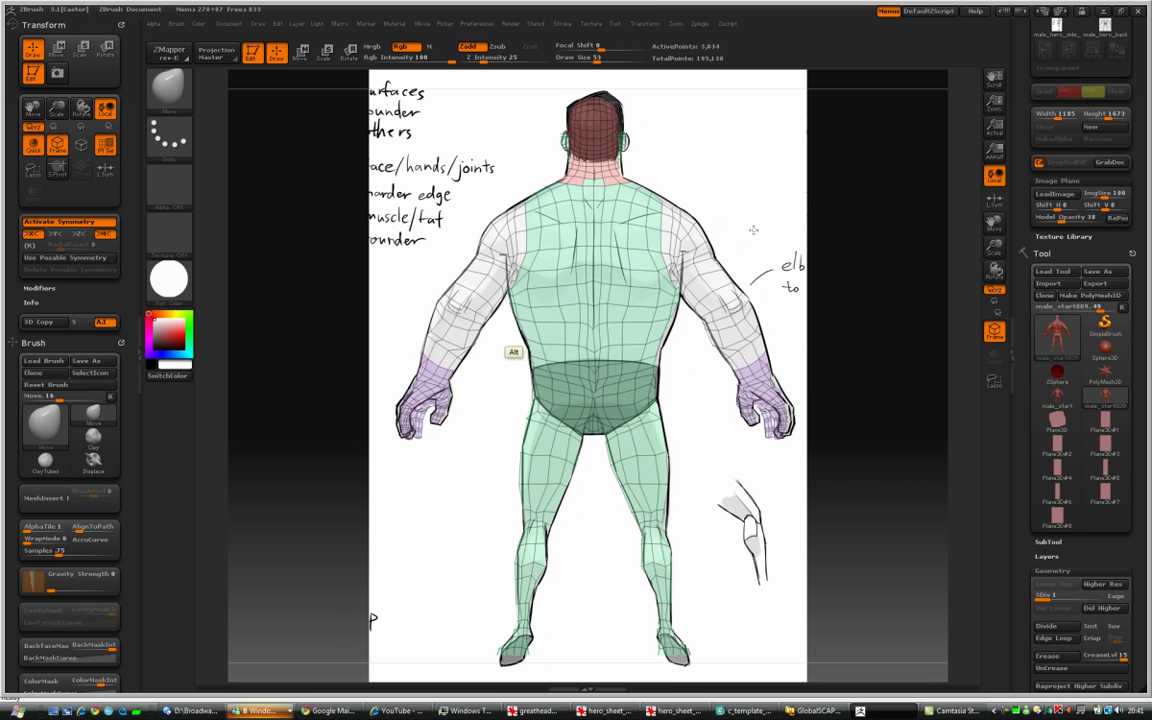
Compare the model with the back drawing by toggling the polyframe and set the Draw Size to 65.
{"action": "key", "text": "shift+f"}
{"action": "key", "text": "shift+f"}
{"action": "key", "text": "space"}
{"action": "left_click_drag", "start_coordinate": [576, 396], "coordinate": [582, 396]}
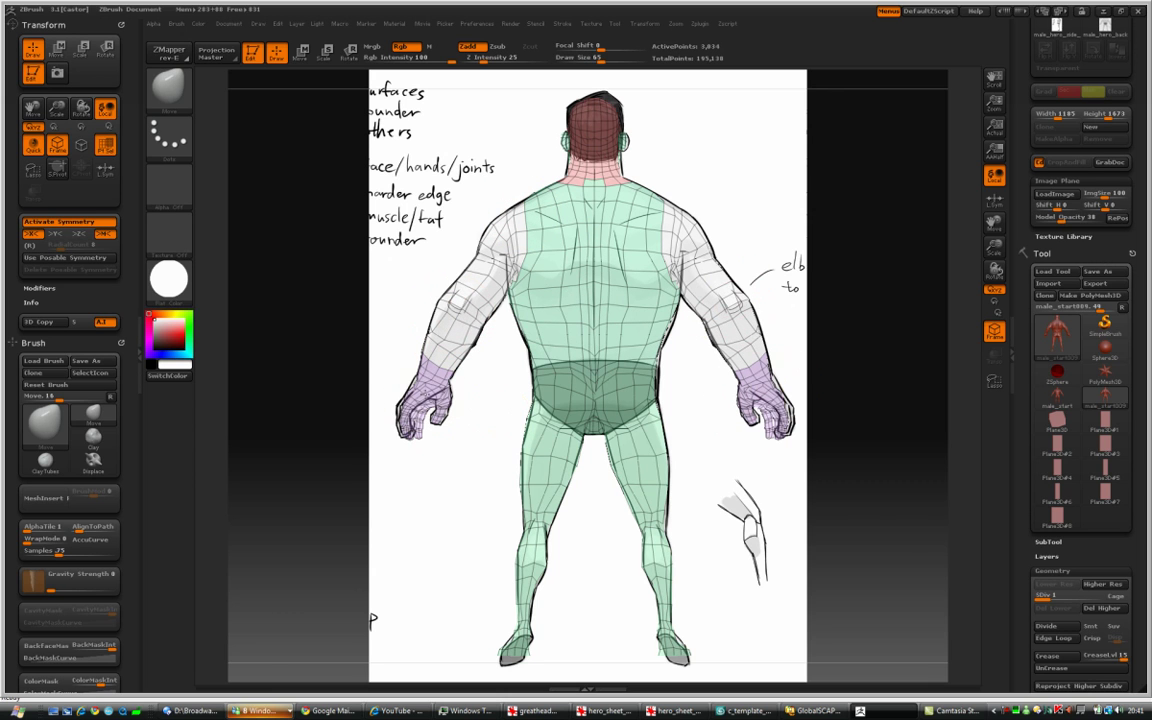
Check the body's back view against the drawing with the polyframe alternately shown and hidden.
{"action": "key", "text": "shift+f"}
{"action": "key", "text": "shift+f"}
{"action": "key", "text": "shift+f"}
{"action": "key", "text": "shift+f"}
{"action": "key", "text": "shift+f"}
{"action": "key", "text": "shift+f"}
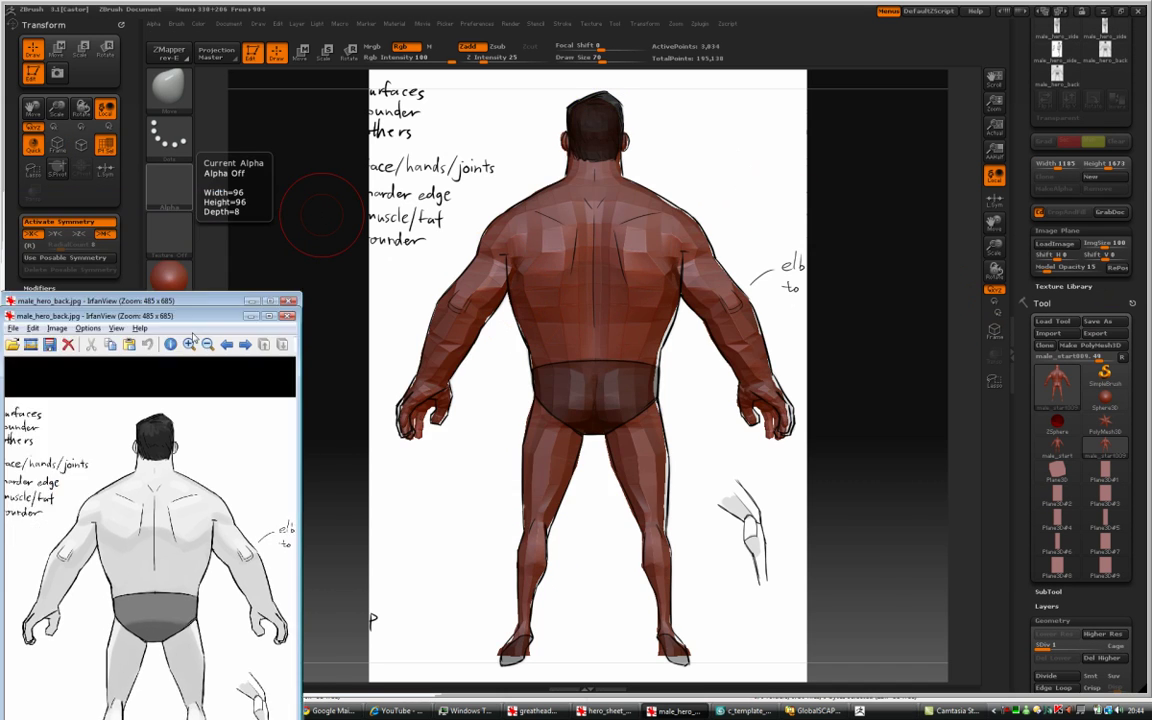
Apply a light MatCap material to the body and show the polyframe over the back drawing.
{"action": "key", "text": "m"}
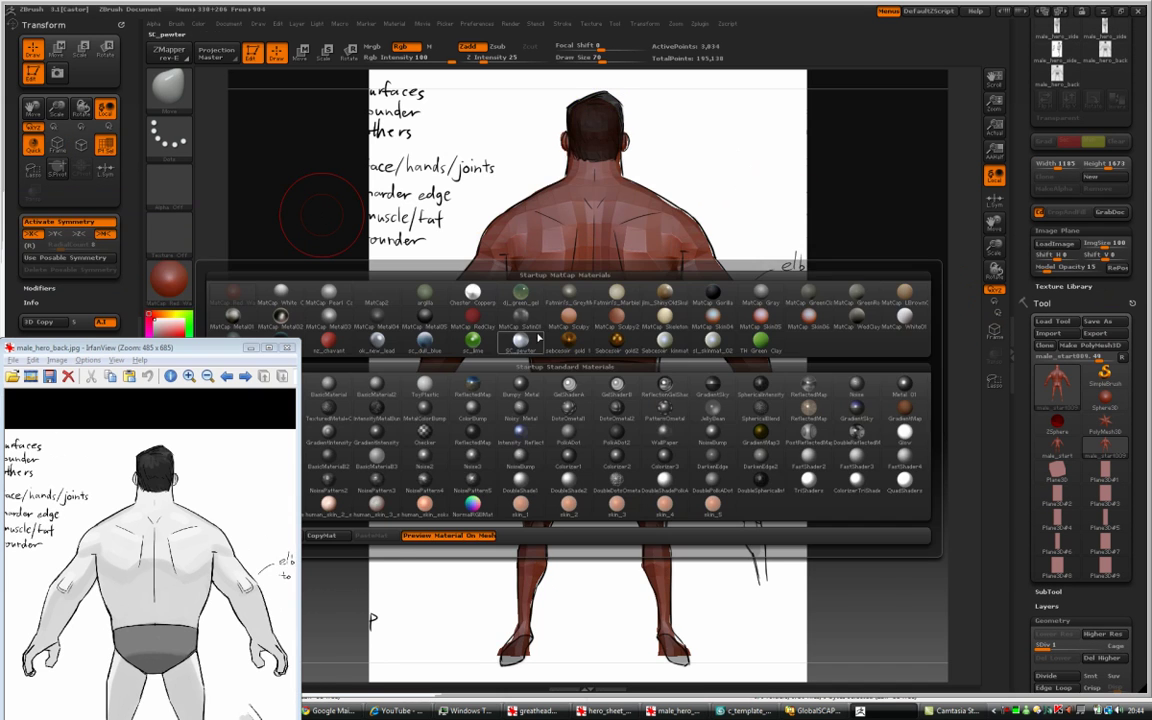
{"action": "left_click", "coordinate": [663, 345]}
{"action": "key", "text": "shift+f"}
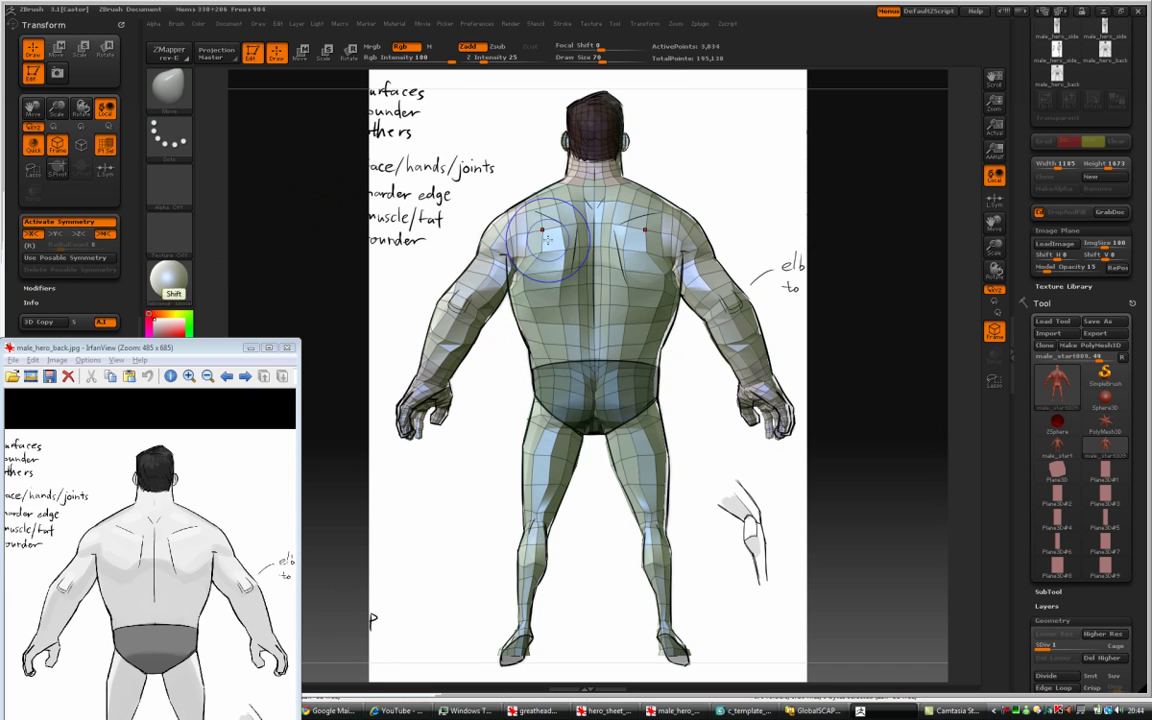
Adjust the shoulder and upper arm contours symmetrically to the back drawing with the Move brush, and choose another material.
{"action": "key", "text": "space"}
{"action": "left_click_drag", "start_coordinate": [541, 316], "coordinate": [556, 316]}
{"action": "left_click_drag", "start_coordinate": [515, 272], "coordinate": [496, 278]}
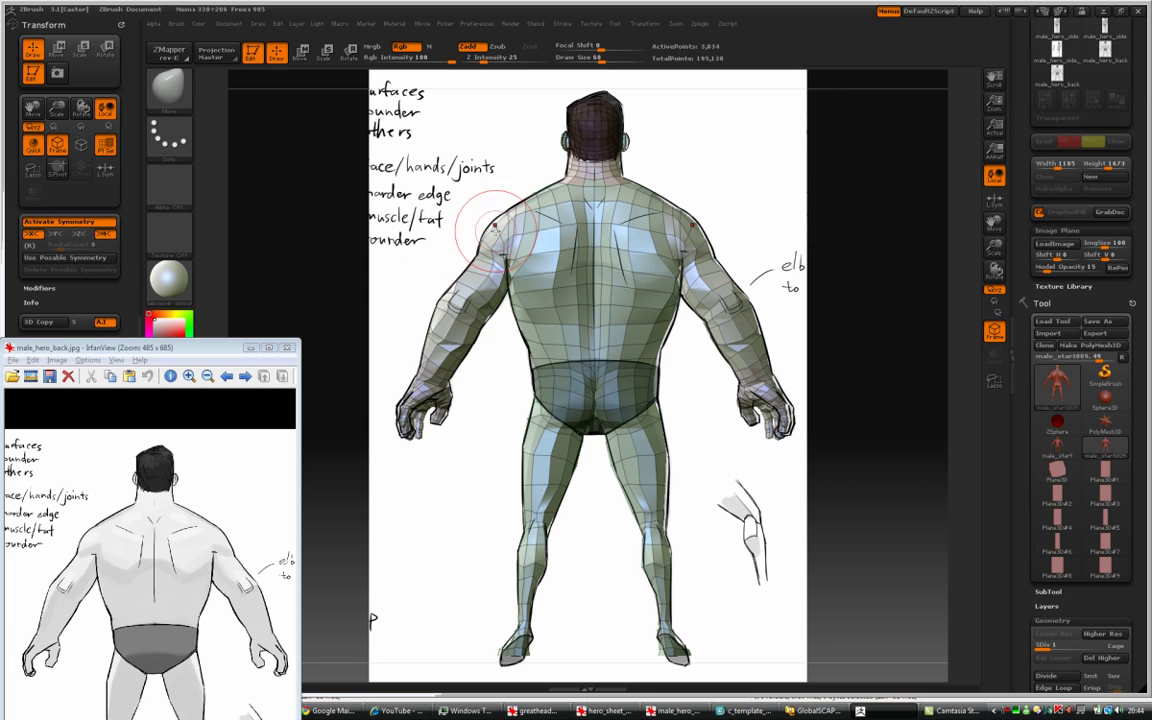
{"action": "left_click_drag", "start_coordinate": [523, 204], "coordinate": [530, 188]}
{"action": "left_click", "coordinate": [169, 279]}
{"action": "left_click", "coordinate": [231, 292]}
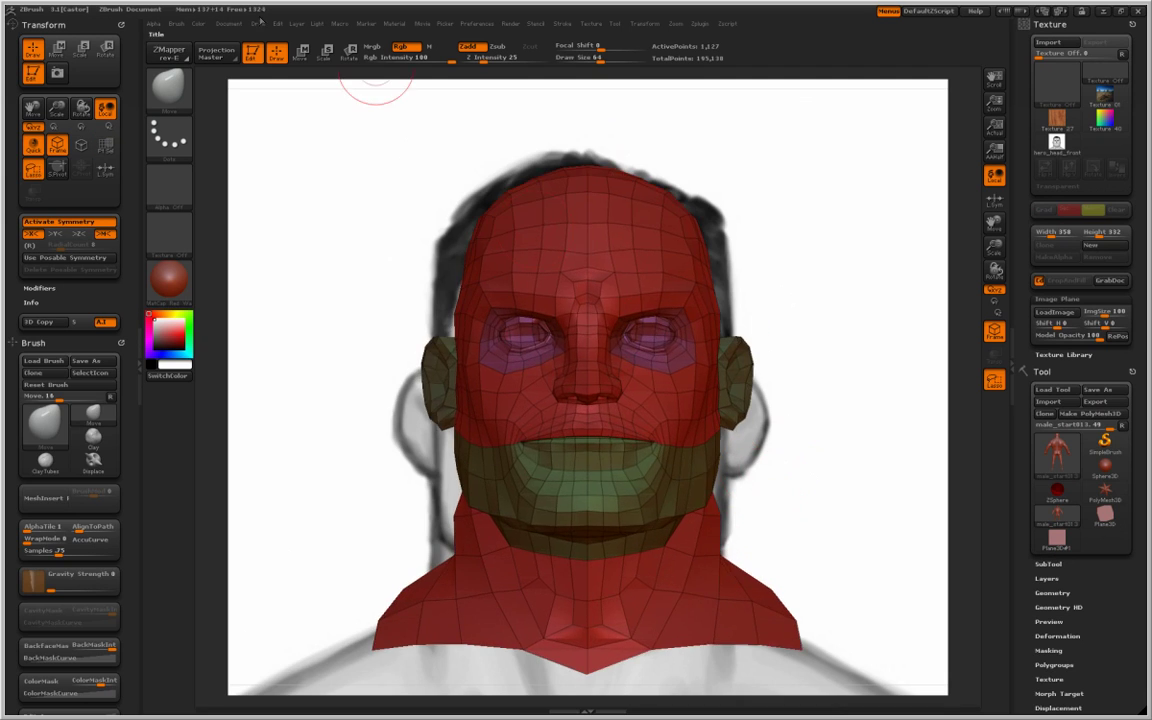
Place the head over the front drawing, lower Model Opacity to 30 and apply a light MatCap material.
{"action": "left_click_drag", "start_coordinate": [858, 396], "coordinate": [850, 452], "text": "alt"}
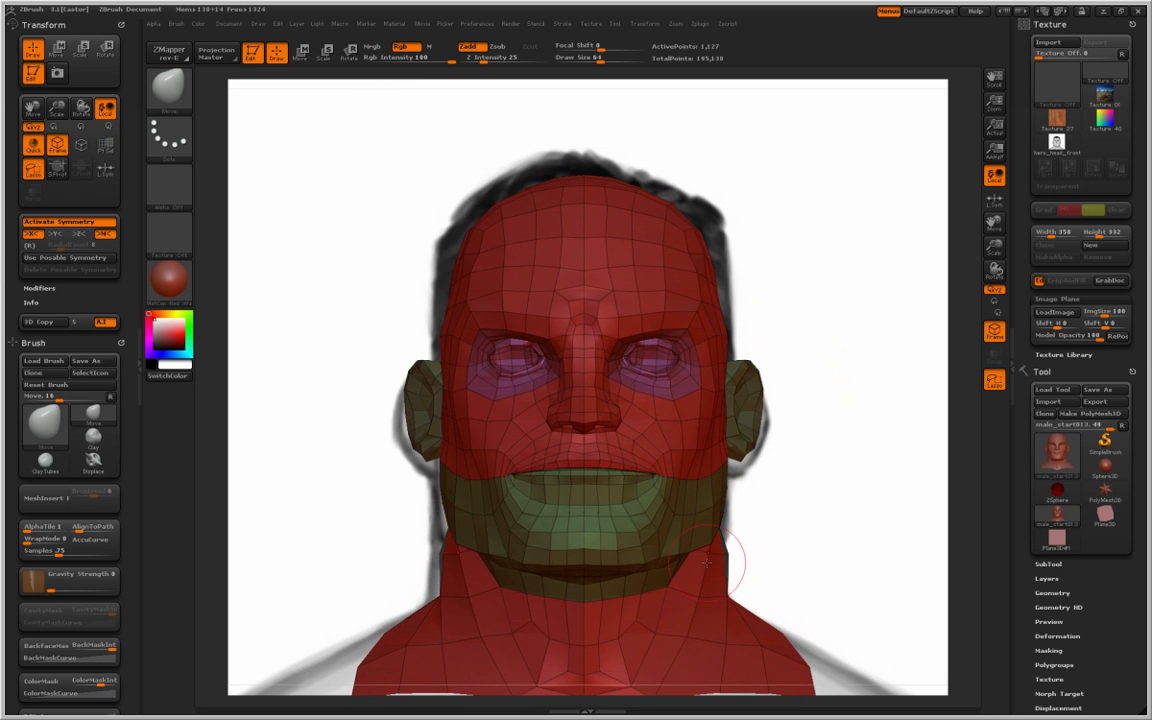
{"action": "left_click_drag", "start_coordinate": [1098, 336], "coordinate": [1057, 336]}
{"action": "key", "text": "m"}
{"action": "left_click", "coordinate": [416, 348]}
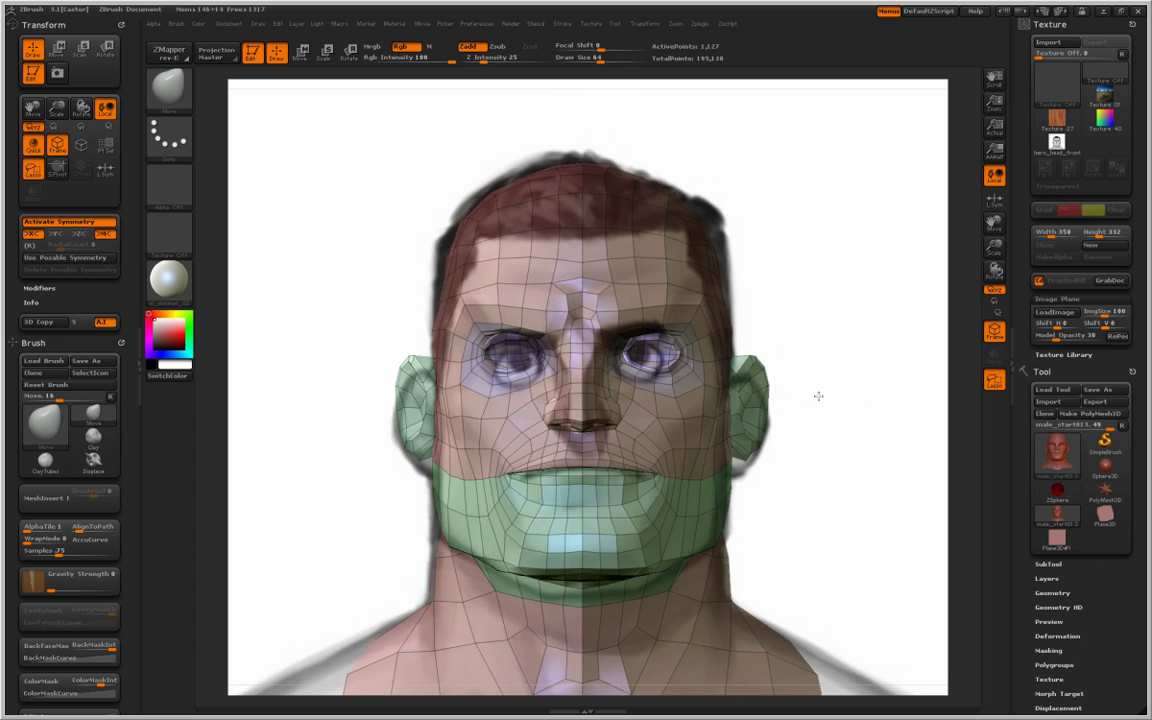
Line up the head with the front drawing, store the position, and restore it after turning the model for a check.
{"action": "mouse_move", "coordinate": [815, 394]}
{"action": "left_mouse_down", "text": "alt"}
{"action": "mouse_move", "coordinate": [795, 391]}
{"action": "mouse_move", "coordinate": [813, 407]}
{"action": "left_mouse_up", "text": "alt"}
{"action": "left_click_drag", "start_coordinate": [872, 492], "coordinate": [827, 471]}
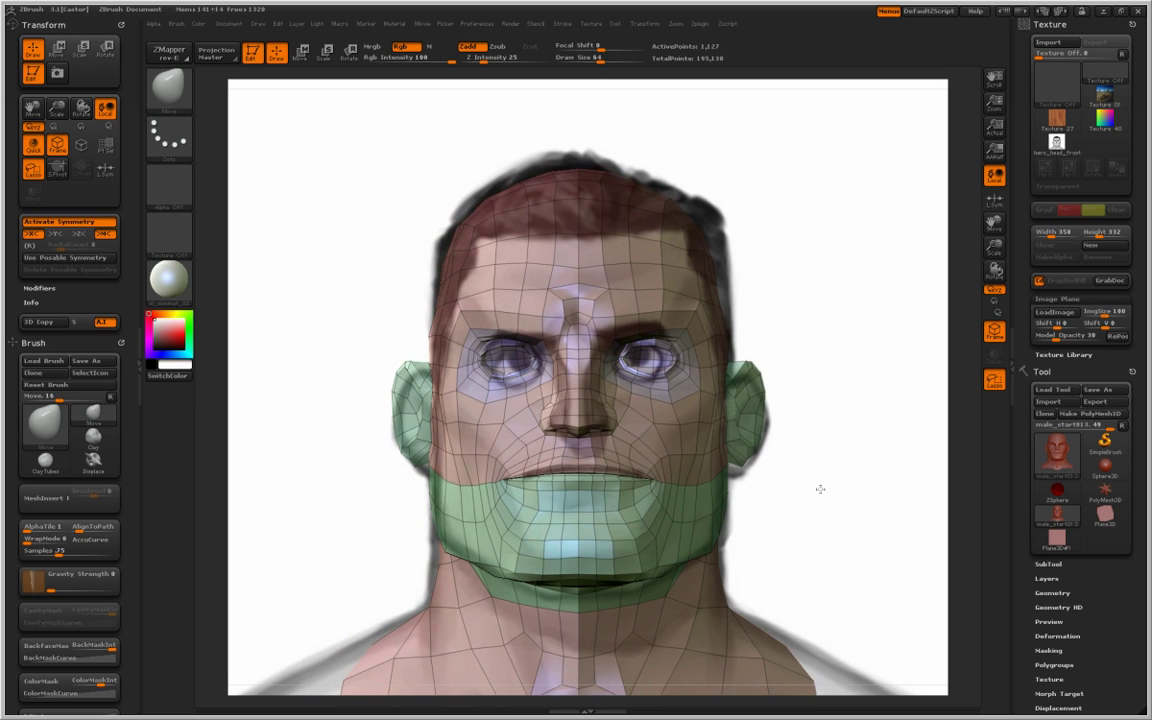
{"action": "left_click", "coordinate": [1117, 336]}
{"action": "key", "text": "]"}
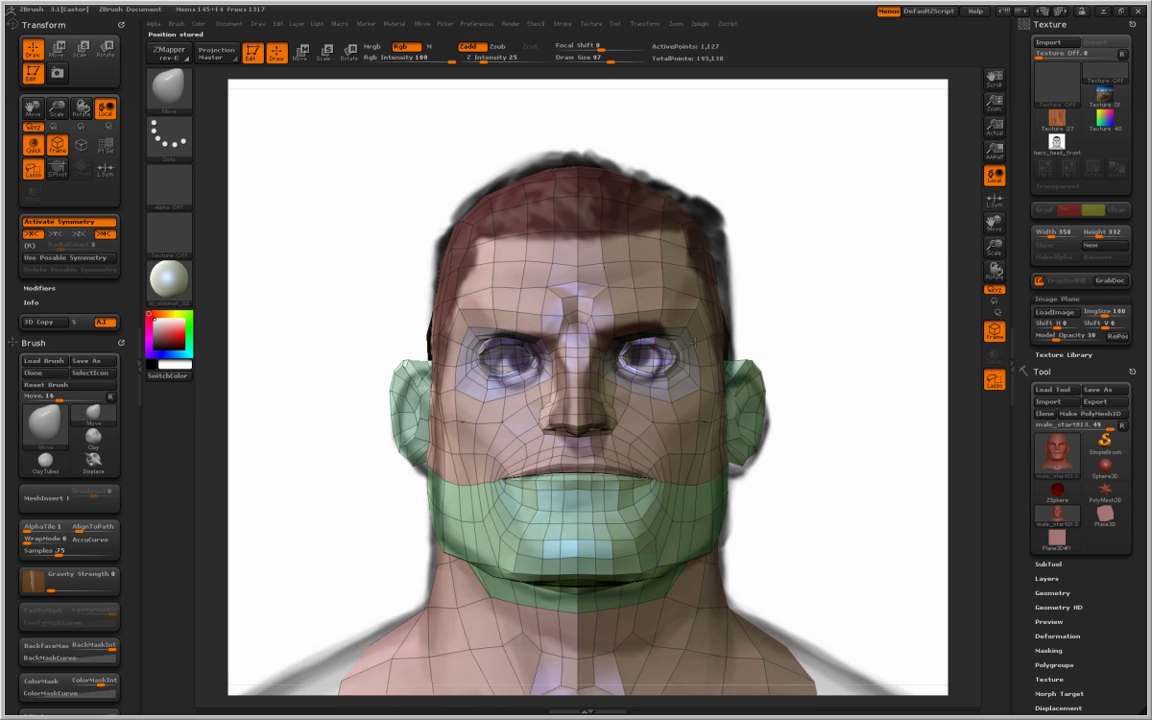
{"action": "left_click_drag", "start_coordinate": [831, 376], "coordinate": [800, 318]}
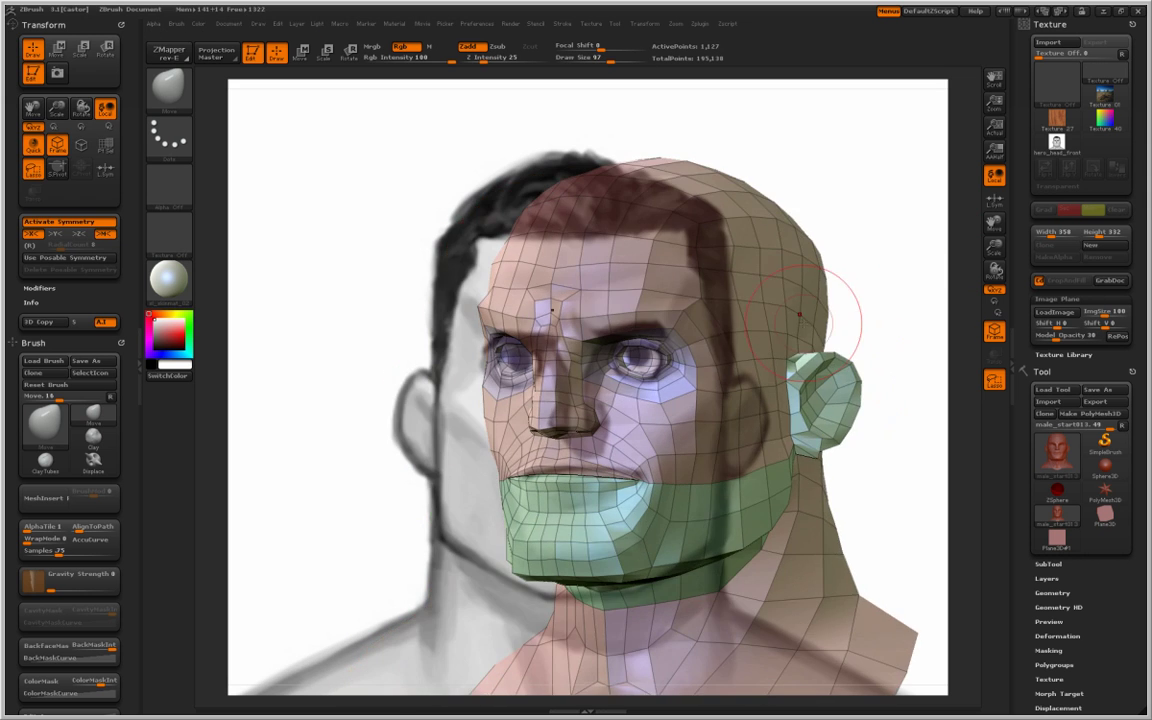
{"action": "left_click", "coordinate": [1121, 340]}
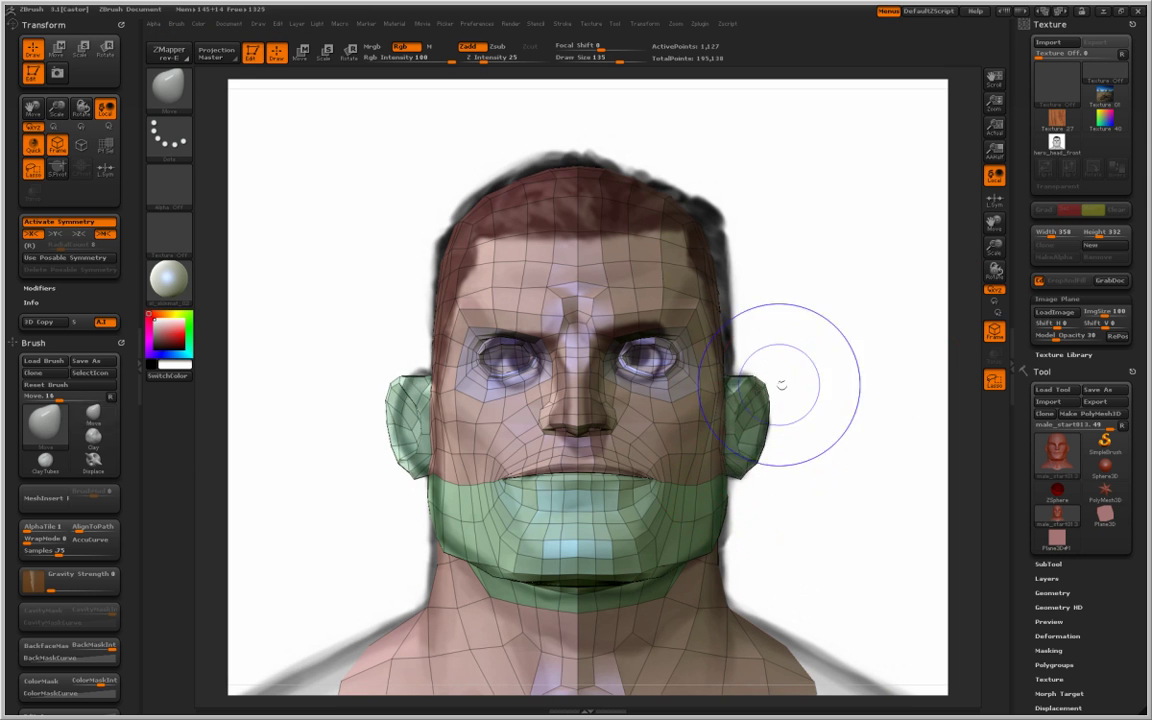
Reshape the crown and ears to the front head drawing with the Move brush at Draw Size 140.
{"action": "key", "text": "space"}
{"action": "left_click", "coordinate": [771, 238]}
{"action": "mouse_move", "coordinate": [950, 405]}
{"action": "left_mouse_down"}
{"action": "mouse_move", "coordinate": [789, 211]}
{"action": "mouse_move", "coordinate": [640, 204]}
{"action": "left_mouse_up"}
{"action": "mouse_move", "coordinate": [685, 258]}
{"action": "left_mouse_down"}
{"action": "mouse_move", "coordinate": [655, 335]}
{"action": "mouse_move", "coordinate": [840, 347]}
{"action": "left_mouse_up"}
{"action": "key", "text": "["}
{"action": "key", "text": "["}
{"action": "key", "text": "["}
{"action": "key", "text": "["}
{"action": "key", "text": "["}
{"action": "key", "text": "["}
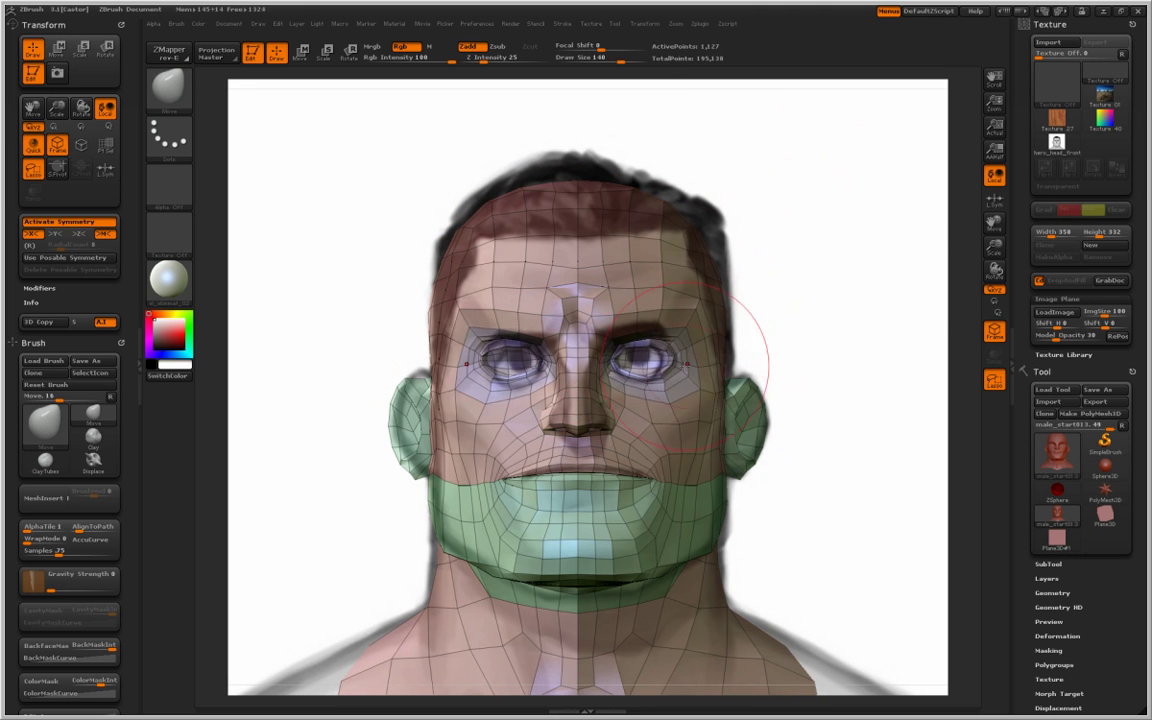
Move the nose and mouth corners inward to match the front drawing, and apply the Flat Color material.
{"action": "key", "text": "["}
{"action": "key", "text": "["}
{"action": "key", "text": "["}
{"action": "left_click_drag", "start_coordinate": [544, 427], "coordinate": [557, 426]}
{"action": "left_click", "coordinate": [168, 279]}
{"action": "left_click", "coordinate": [257, 386]}
{"action": "key", "text": "["}
{"action": "key", "text": "["}
{"action": "left_click_drag", "start_coordinate": [503, 480], "coordinate": [517, 478]}
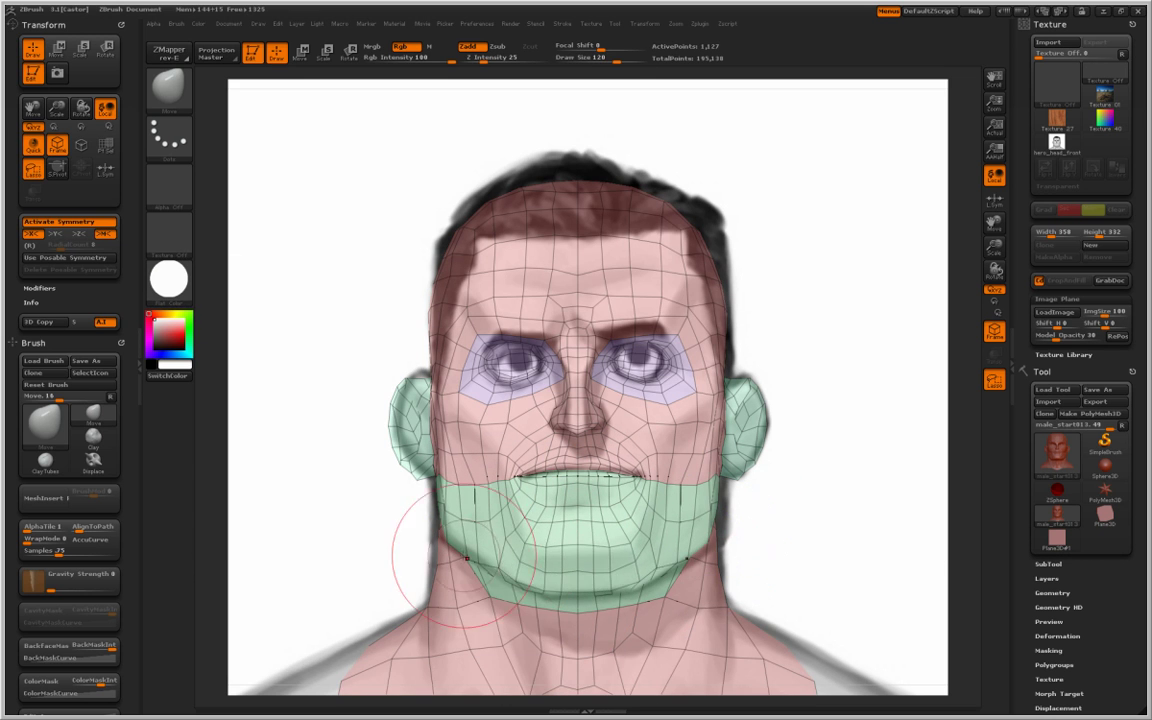
Fit the jaw, chin and ear contours to the front drawing, varying the brush's Draw Size.
{"action": "key", "text": "space"}
{"action": "left_click_drag", "start_coordinate": [508, 543], "coordinate": [495, 543]}
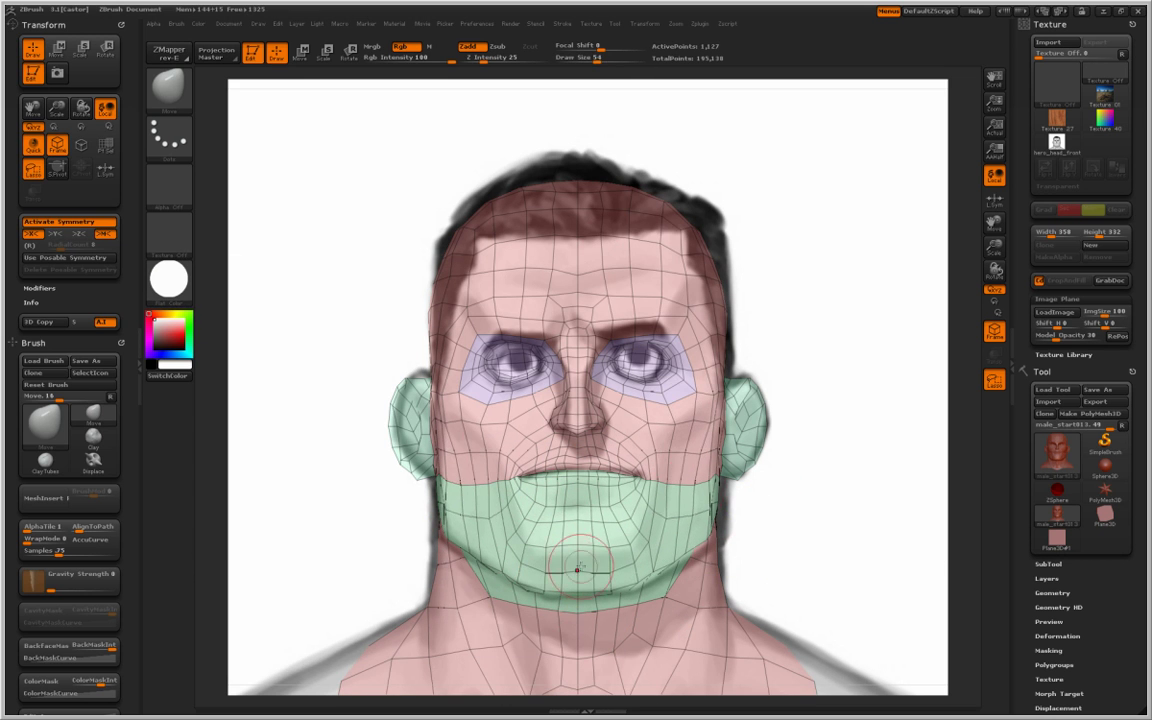
{"action": "key", "text": "space"}
{"action": "left_click", "coordinate": [708, 570]}
{"action": "left_click", "coordinate": [709, 543]}
{"action": "left_click_drag", "start_coordinate": [463, 516], "coordinate": [461, 536]}
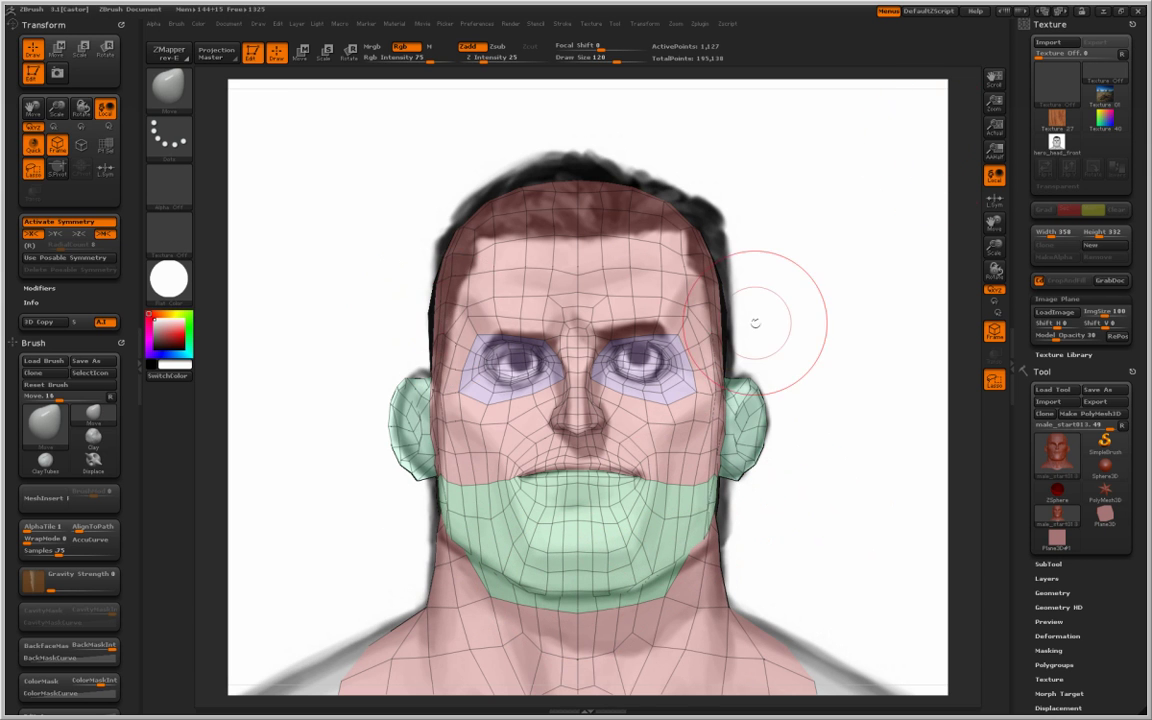
{"action": "left_click_drag", "start_coordinate": [732, 438], "coordinate": [731, 446]}
Save the model and refine the brow, eye, nose and cheek areas up close against the front drawing.
{"action": "key", "text": "ctrl+s"}
{"action": "mouse_move", "coordinate": [994, 103]}
{"action": "left_mouse_down"}
{"action": "mouse_move", "coordinate": [1000, 82]}
{"action": "mouse_move", "coordinate": [952, 102]}
{"action": "left_mouse_up"}
{"action": "left_click_drag", "start_coordinate": [715, 388], "coordinate": [662, 394]}
{"action": "left_click_drag", "start_coordinate": [649, 354], "coordinate": [650, 348]}
{"action": "left_click_drag", "start_coordinate": [750, 292], "coordinate": [743, 312]}
{"action": "left_click_drag", "start_coordinate": [790, 425], "coordinate": [758, 408]}
{"action": "left_click_drag", "start_coordinate": [724, 454], "coordinate": [713, 447]}
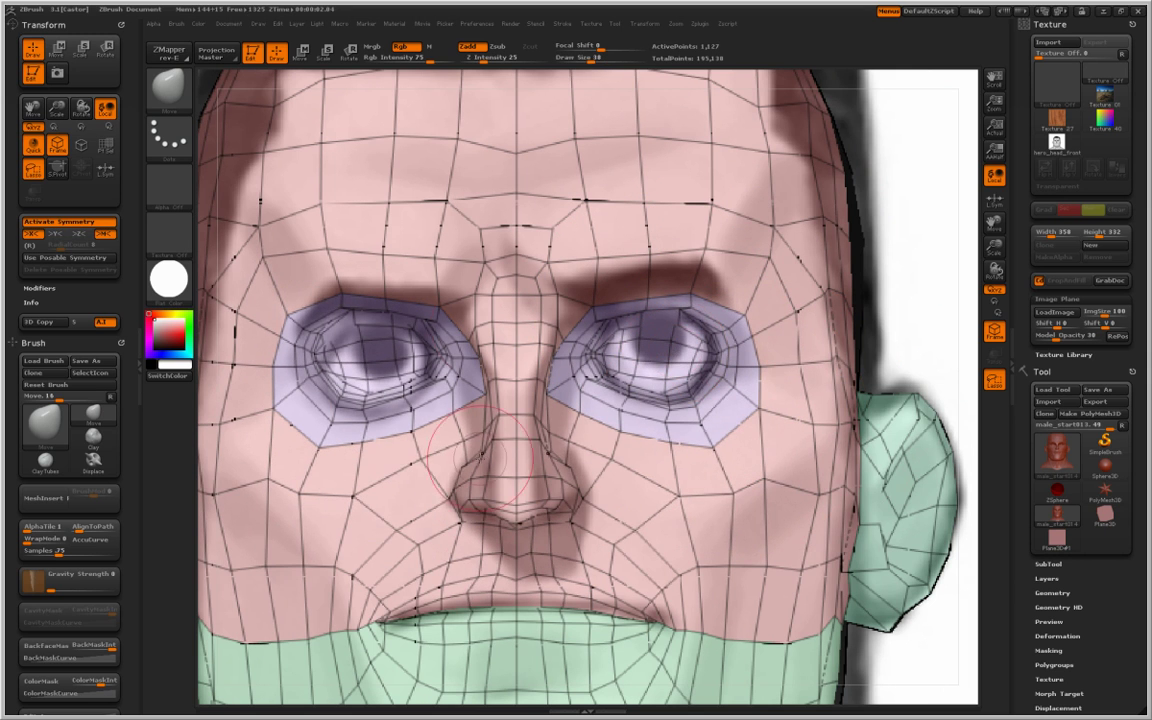
{"action": "key", "text": "f"}
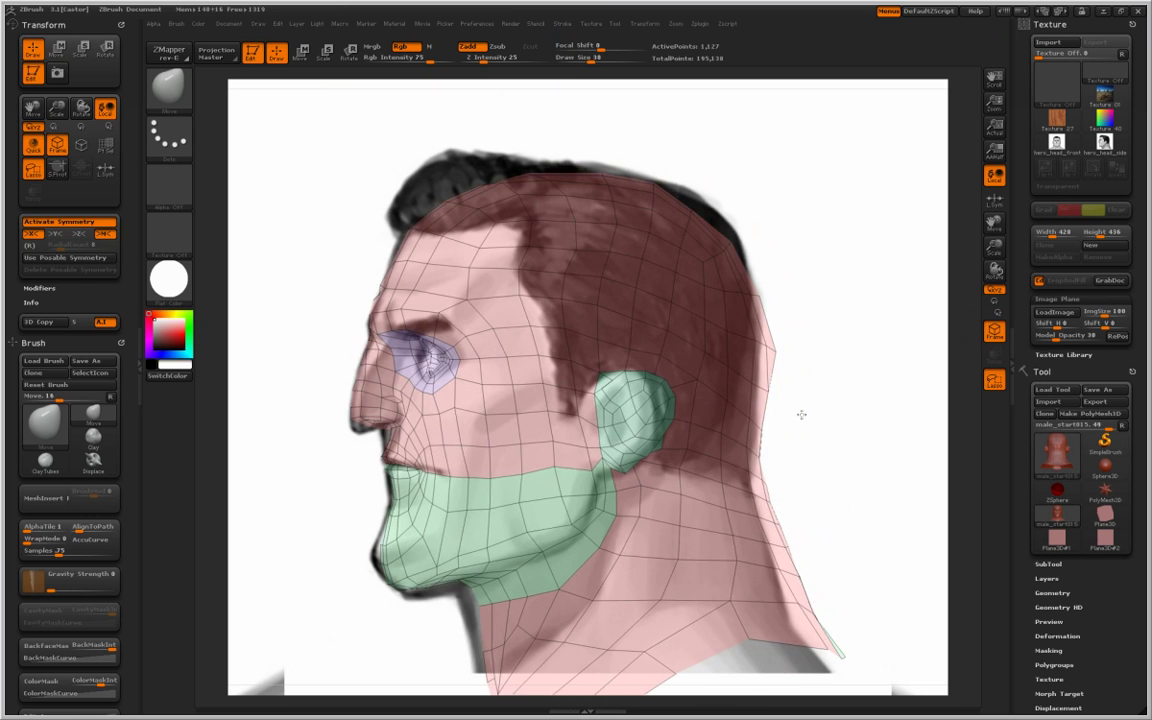
Line up the head with the side drawing, store the position, and reshape the back of the head, nape and throat.
{"action": "left_click_drag", "start_coordinate": [802, 415], "coordinate": [790, 419], "text": "alt"}
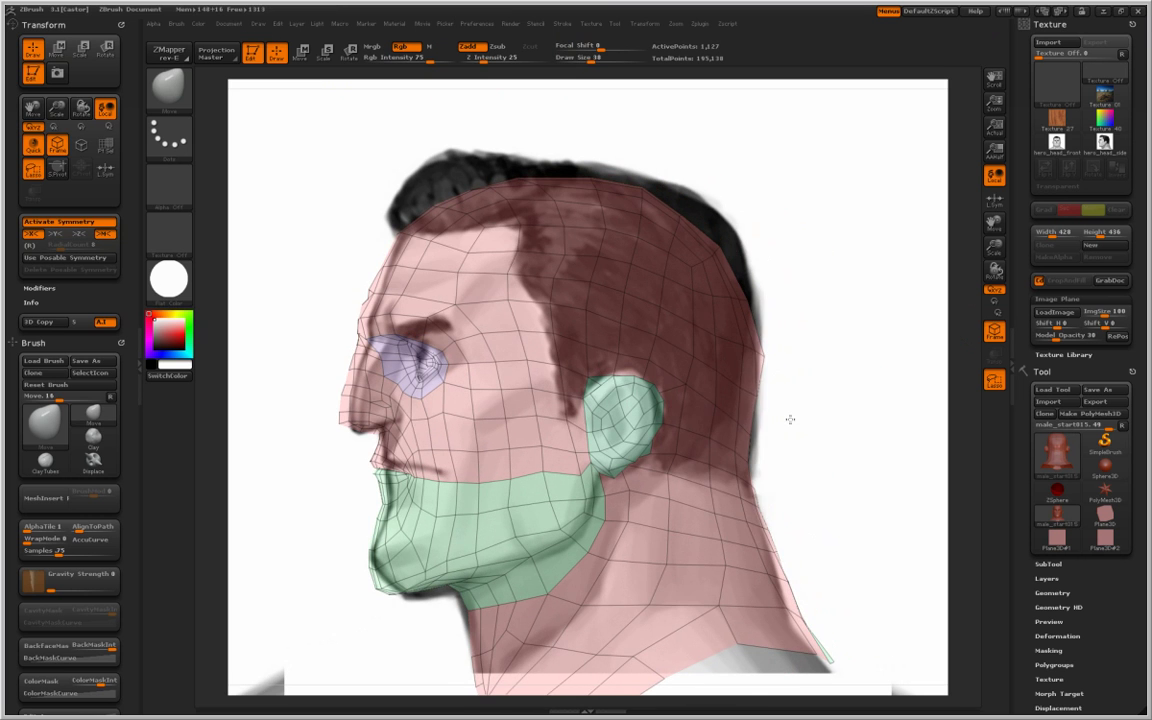
{"action": "left_click", "coordinate": [1122, 337], "text": "shift"}
{"action": "left_click_drag", "start_coordinate": [766, 352], "coordinate": [748, 352]}
{"action": "left_click_drag", "start_coordinate": [753, 460], "coordinate": [738, 463]}
{"action": "left_click_drag", "start_coordinate": [782, 585], "coordinate": [752, 590]}
{"action": "left_click_drag", "start_coordinate": [476, 586], "coordinate": [442, 630]}
{"action": "key", "text": "bracketleft"}
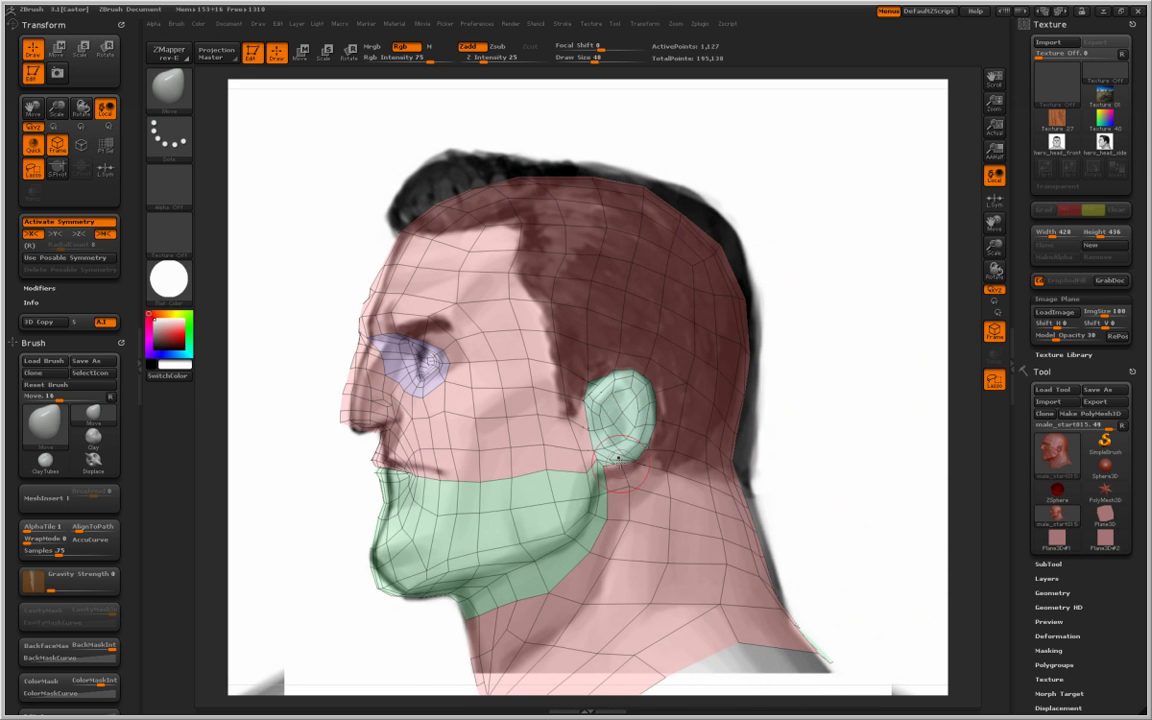
Move the nose, lips, brow and chin profile to the side drawing, using Focal Shift -17.
{"action": "key", "text": "space"}
{"action": "left_click_drag", "start_coordinate": [582, 431], "coordinate": [597, 431]}
{"action": "left_click_drag", "start_coordinate": [416, 476], "coordinate": [434, 474]}
{"action": "left_click_drag", "start_coordinate": [370, 440], "coordinate": [379, 440]}
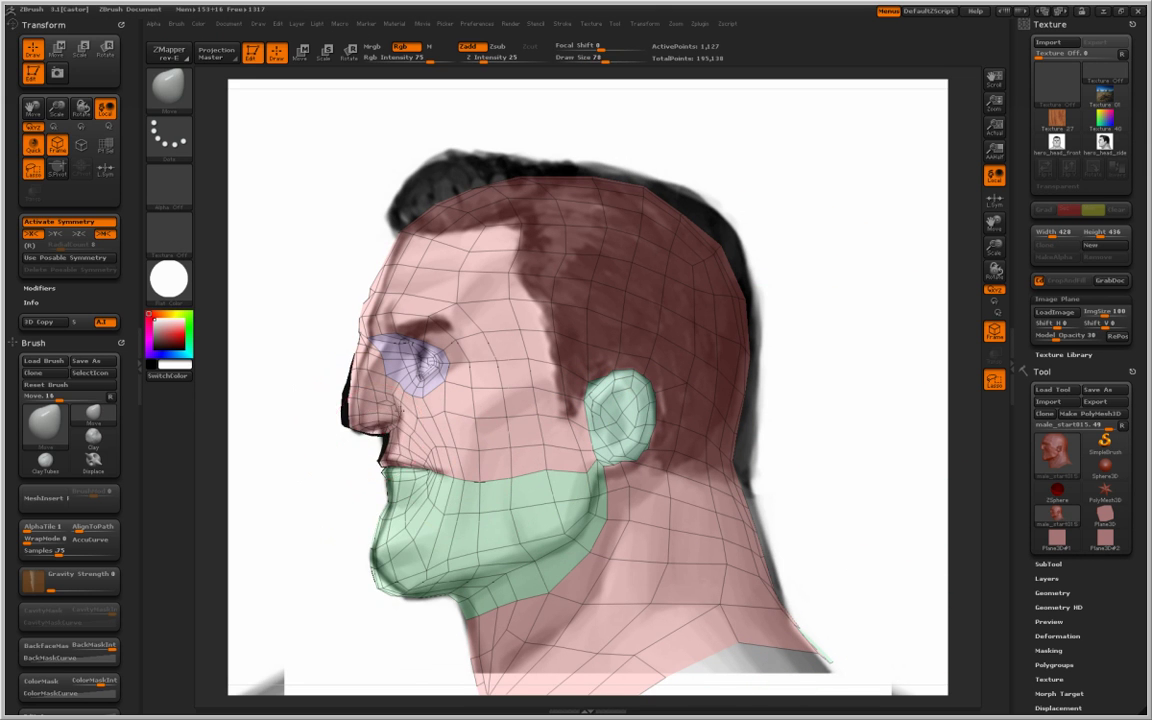
{"action": "key", "text": "space"}
{"action": "left_click_drag", "start_coordinate": [355, 330], "coordinate": [378, 330]}
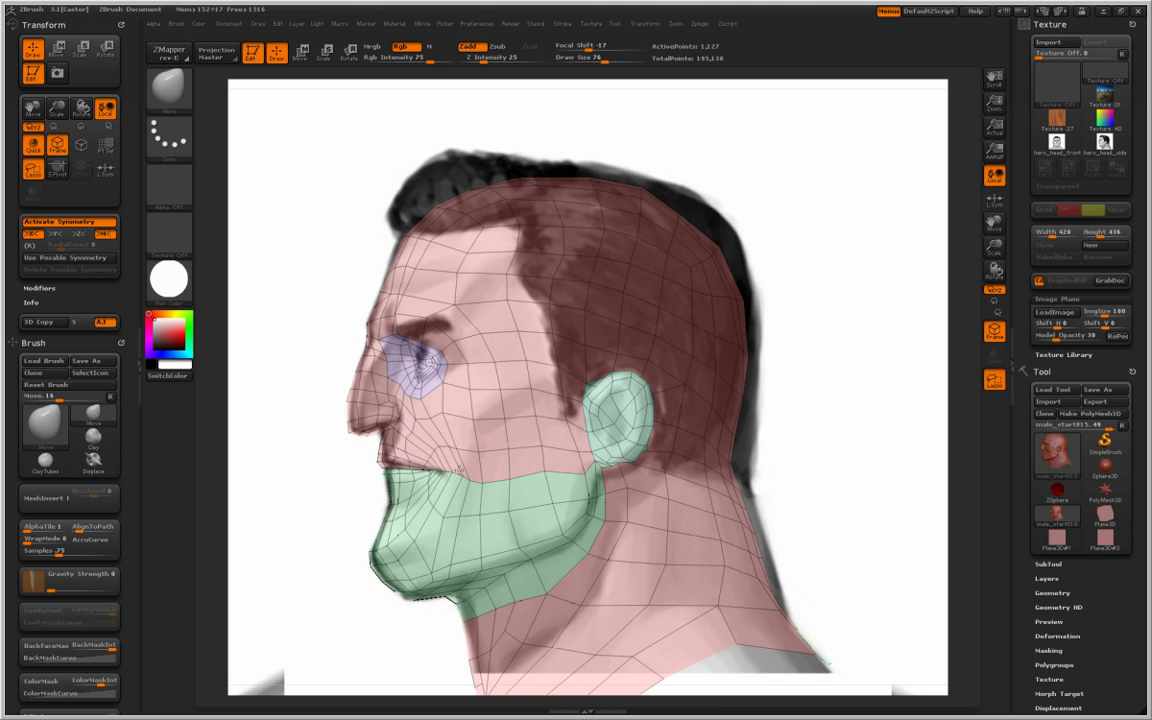
{"action": "left_click_drag", "start_coordinate": [380, 519], "coordinate": [399, 512]}
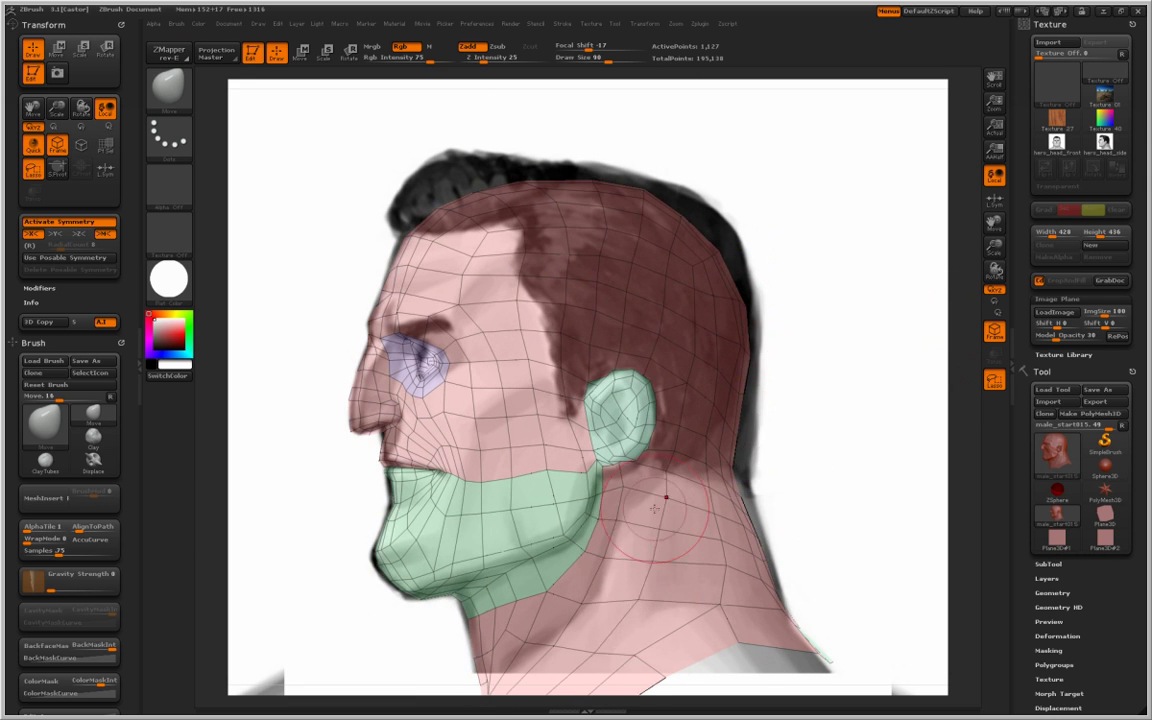
Refine the nose bridge, nose tip and upper lip profile up close against the side drawing with a smaller brush.
{"action": "key", "text": "plus"}
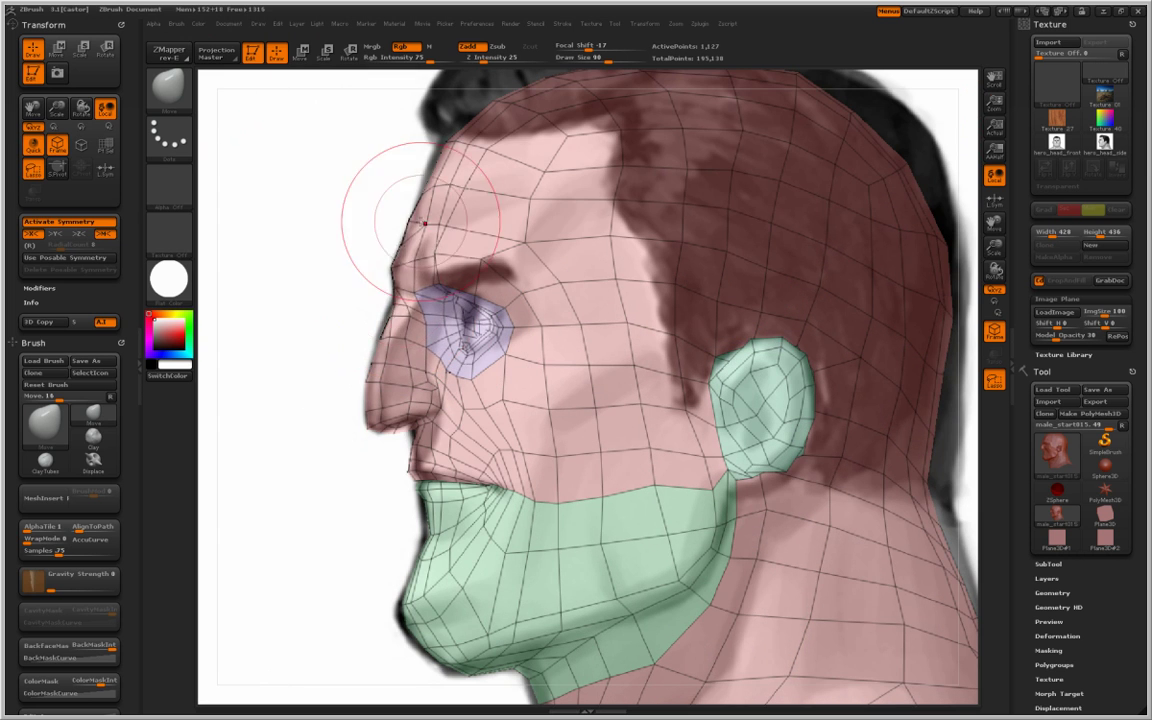
{"action": "key", "text": "shift+f"}
{"action": "key", "text": "shift+f"}
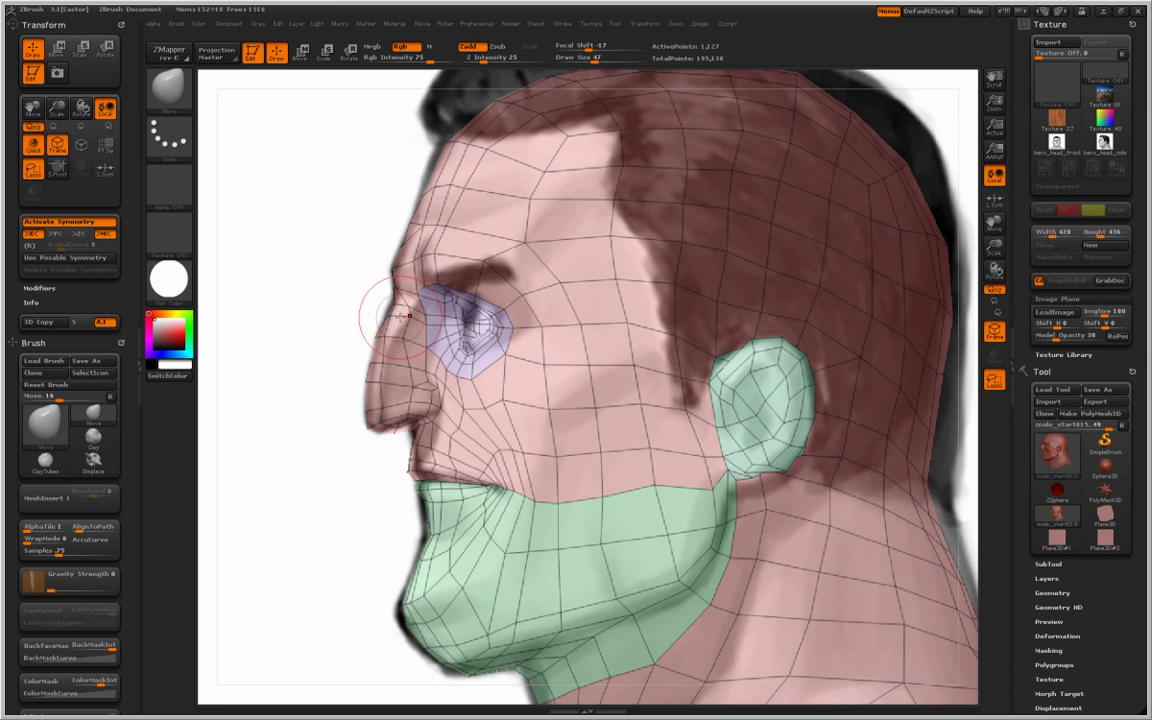
{"action": "key", "text": "space"}
{"action": "key", "text": "ctrl+z"}
{"action": "key", "text": "ctrl+shift+z"}
{"action": "key", "text": "space"}
{"action": "key", "text": "space"}
{"action": "key", "text": "shift+f"}
{"action": "key", "text": "shift+f"}
{"action": "mouse_move", "coordinate": [300, 400]}
{"action": "left_mouse_down"}
{"action": "mouse_move", "coordinate": [415, 400]}
{"action": "mouse_move", "coordinate": [336, 380]}
{"action": "mouse_move", "coordinate": [278, 382]}
{"action": "mouse_move", "coordinate": [303, 382]}
{"action": "left_mouse_up"}
{"action": "left_click", "coordinate": [1117, 336]}
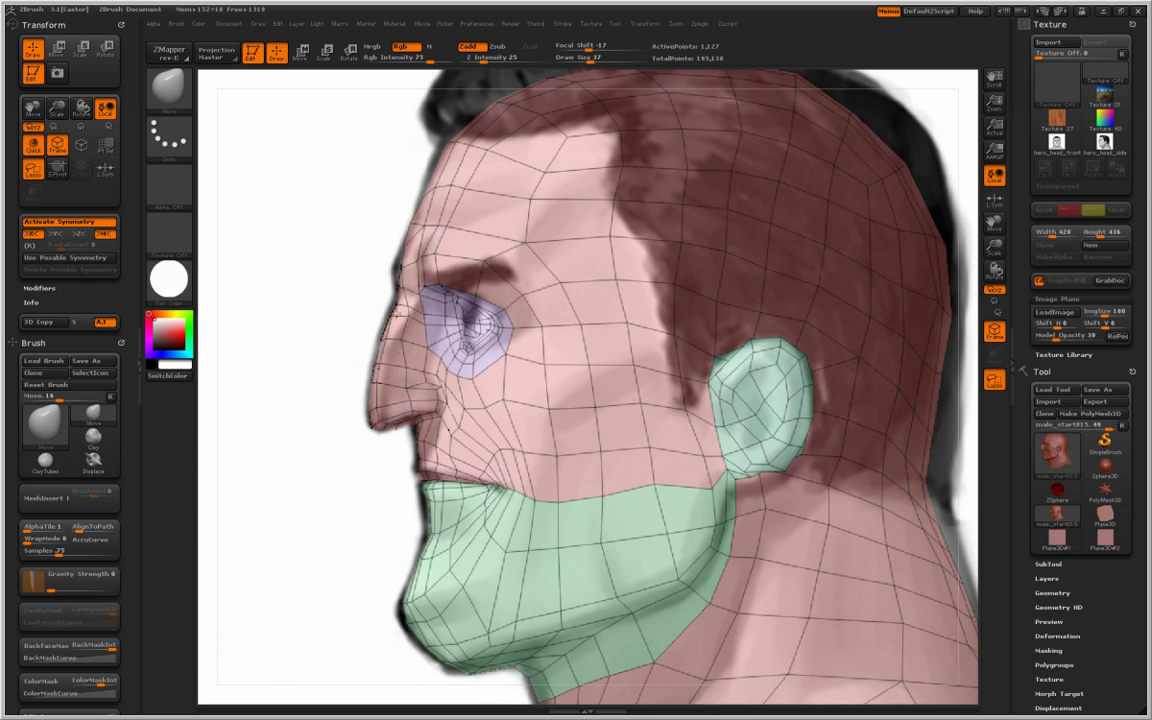
Adjust the mesh around the eye and upper lip, turning the head to check and restoring the stored side position.
{"action": "left_click_drag", "start_coordinate": [301, 321], "coordinate": [338, 321]}
{"action": "left_click", "coordinate": [1117, 336]}
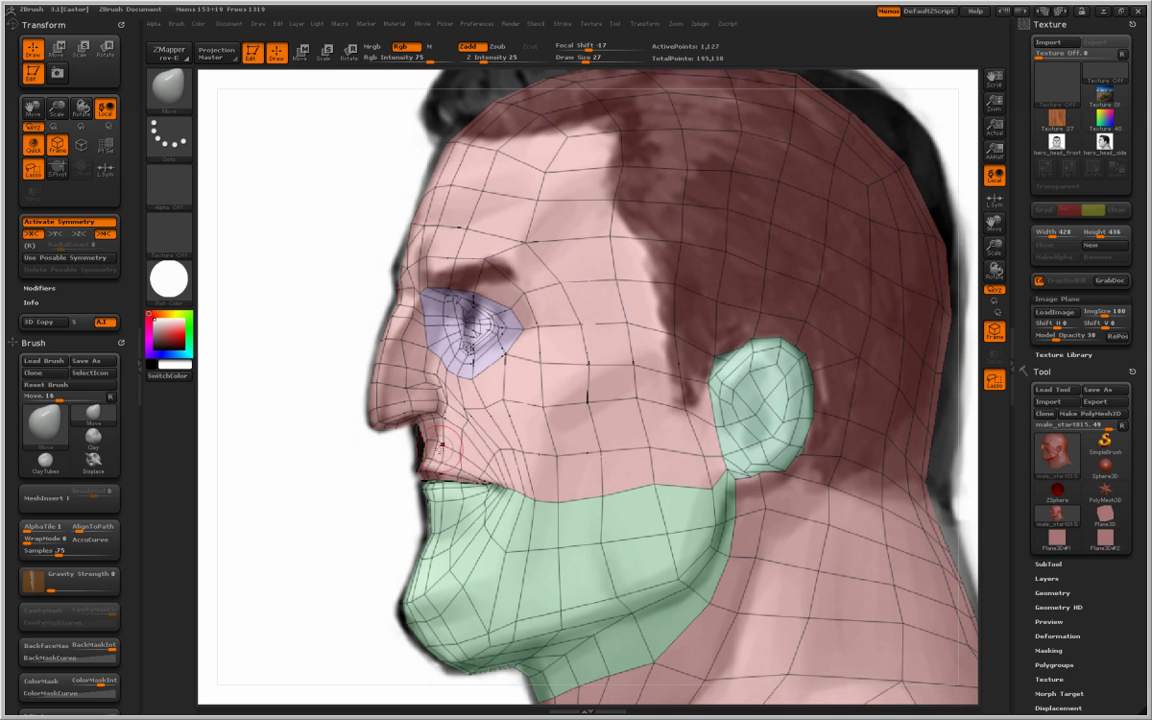
{"action": "mouse_move", "coordinate": [402, 483]}
{"action": "left_mouse_down"}
{"action": "mouse_move", "coordinate": [357, 463]}
{"action": "mouse_move", "coordinate": [352, 488]}
{"action": "left_mouse_up"}
{"action": "left_click", "coordinate": [1117, 336]}
{"action": "left_click_drag", "start_coordinate": [426, 434], "coordinate": [402, 431]}
{"action": "left_click_drag", "start_coordinate": [355, 325], "coordinate": [386, 267]}
{"action": "left_click", "coordinate": [1117, 336]}
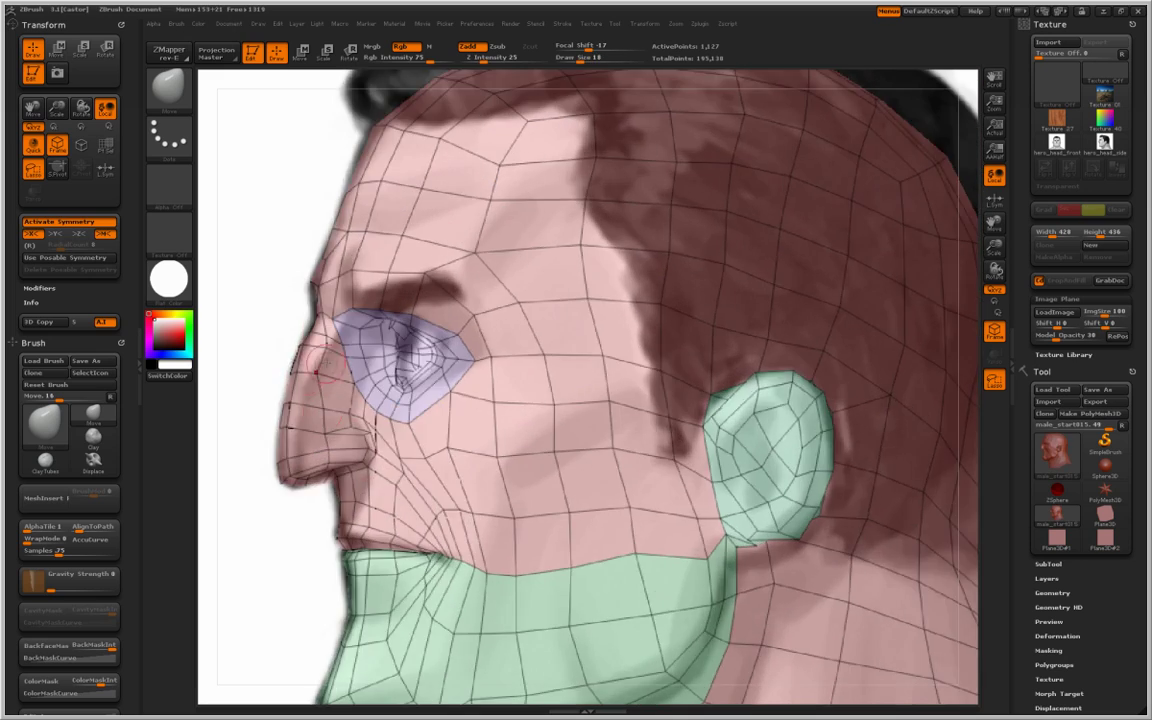
Shape the brow ridge to the side drawing with a larger brush and frame the whole head.
{"action": "mouse_move", "coordinate": [266, 322]}
{"action": "left_mouse_down"}
{"action": "mouse_move", "coordinate": [307, 314]}
{"action": "mouse_move", "coordinate": [296, 290]}
{"action": "mouse_move", "coordinate": [231, 391]}
{"action": "mouse_move", "coordinate": [316, 284]}
{"action": "left_mouse_up"}
{"action": "key", "text": "bracketright"}
{"action": "key", "text": "bracketright"}
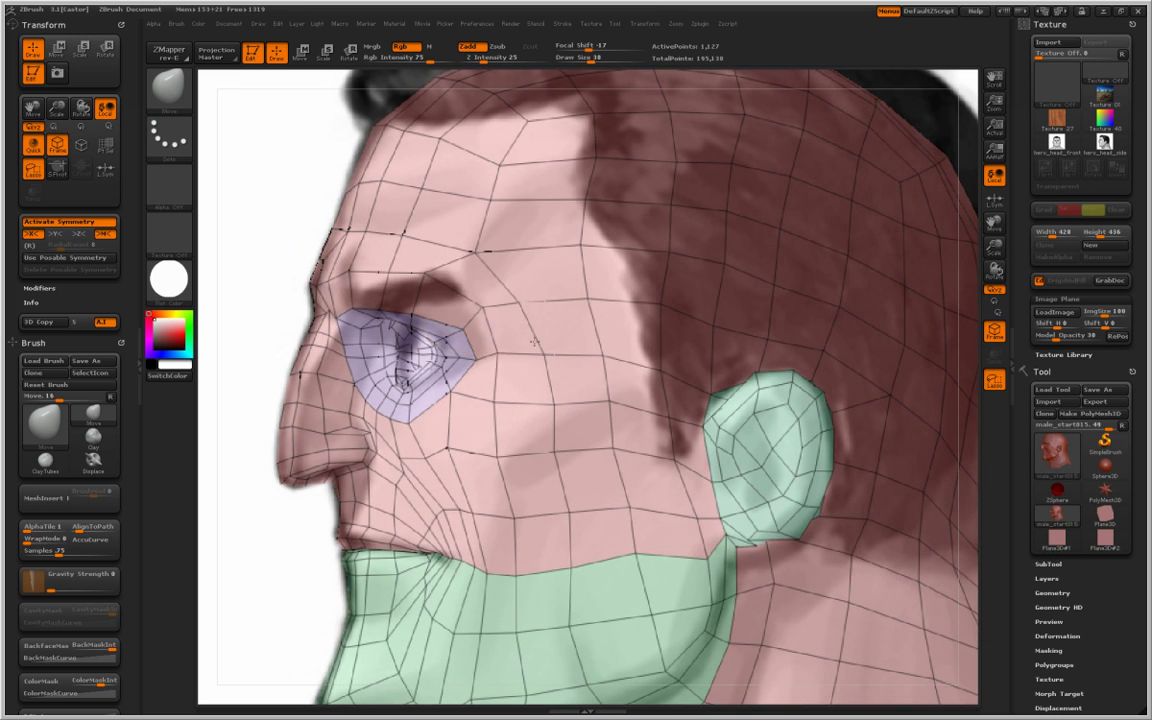
{"action": "key", "text": "f"}
{"action": "key", "text": "shift+f"}
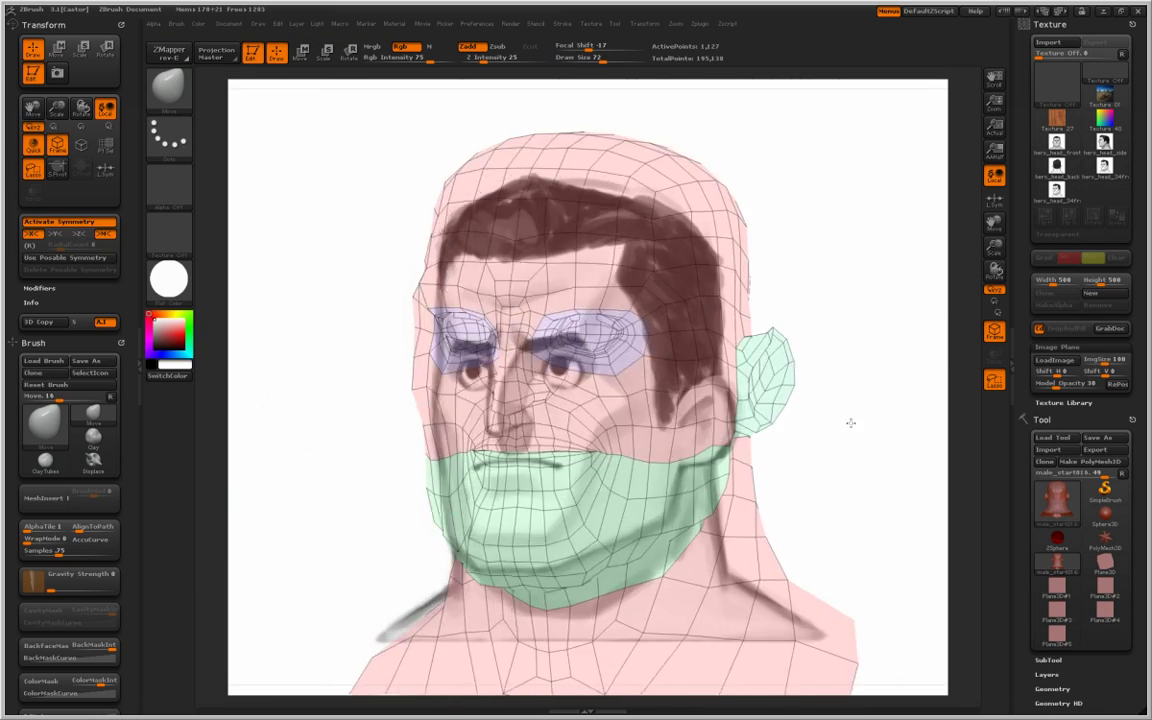
Match the head to the three-quarter front drawing, turning it to check and restoring the stored position.
{"action": "key", "text": "m"}
{"action": "left_click", "coordinate": [785, 432]}
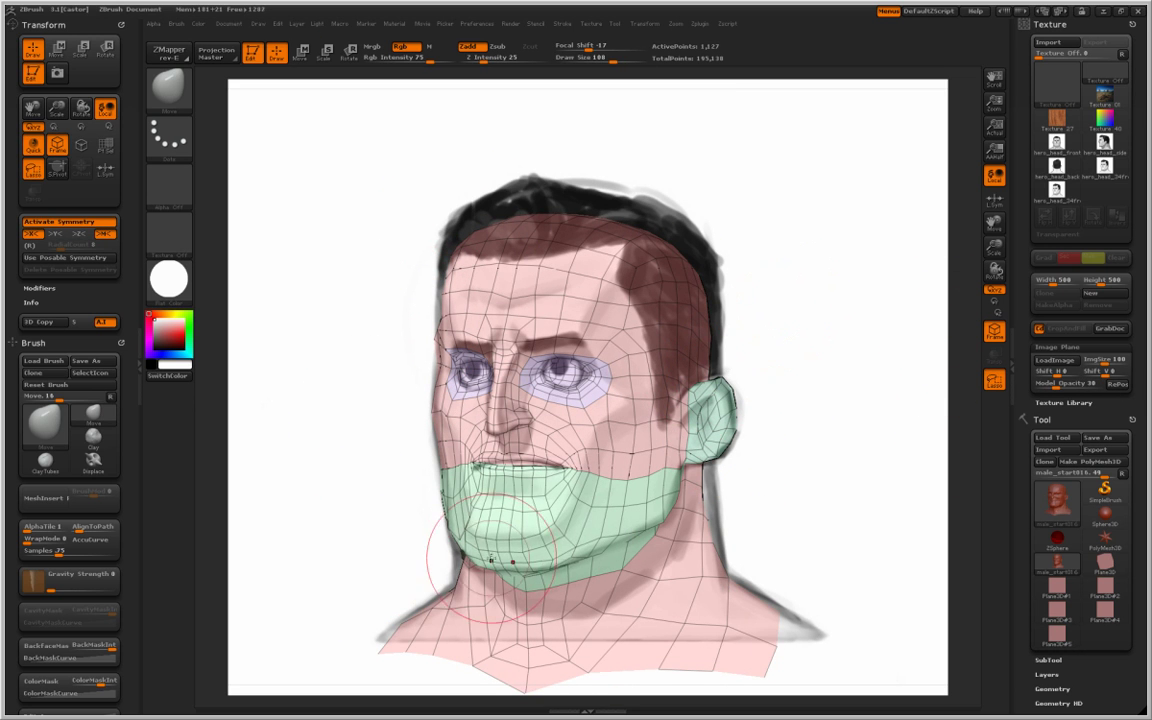
{"action": "left_click_drag", "start_coordinate": [365, 583], "coordinate": [689, 540]}
{"action": "left_click", "coordinate": [1117, 384]}
{"action": "left_click_drag", "start_coordinate": [390, 560], "coordinate": [680, 560]}
{"action": "left_click", "coordinate": [1117, 384]}
{"action": "mouse_move", "coordinate": [401, 486]}
{"action": "left_mouse_down"}
{"action": "mouse_move", "coordinate": [677, 537]}
{"action": "mouse_move", "coordinate": [620, 537]}
{"action": "left_mouse_up"}
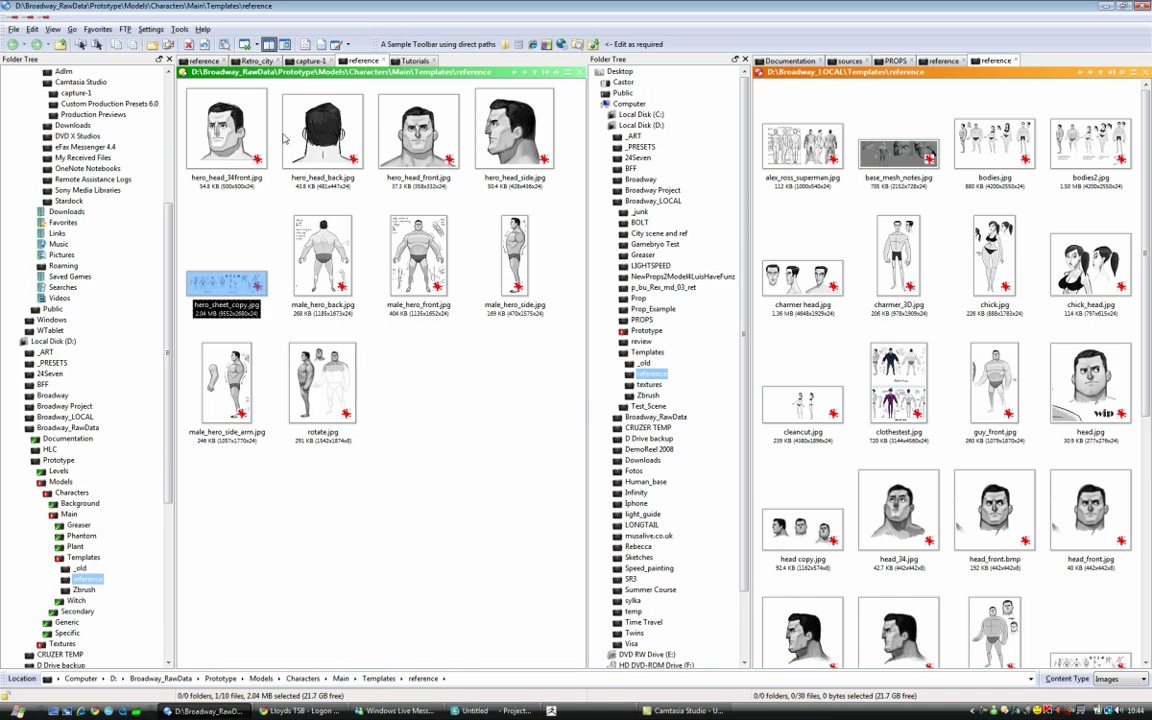
Open hero_head_34front.jpg beside the model for reference and sculpt the temple plane with the ClayTubes brush.
{"action": "double_click", "coordinate": [222, 118]}
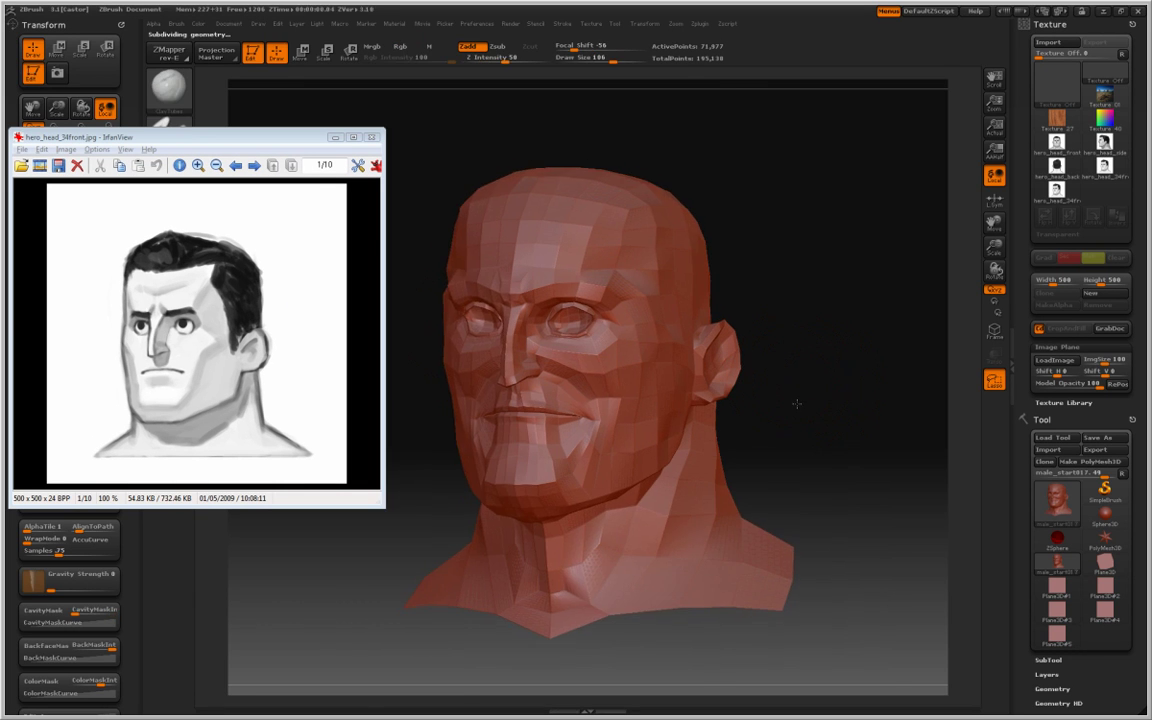
{"action": "left_click_drag", "start_coordinate": [818, 386], "coordinate": [818, 340], "text": "alt"}
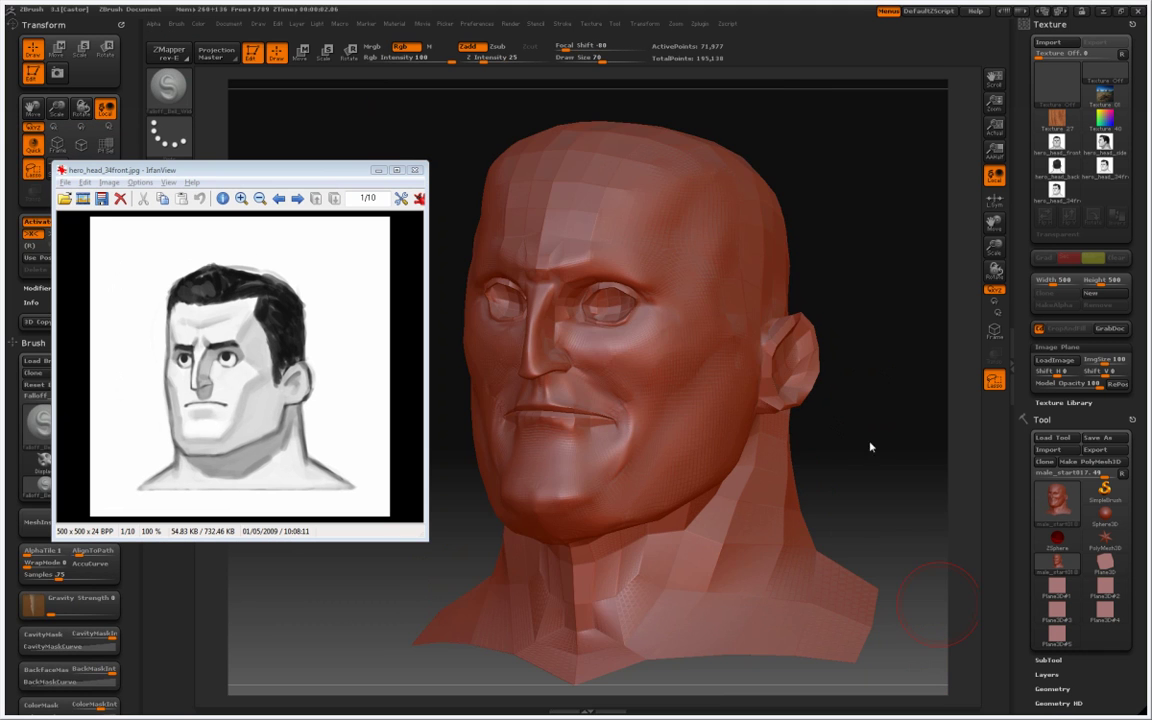
{"action": "mouse_move", "coordinate": [782, 396]}
{"action": "left_mouse_down"}
{"action": "mouse_move", "coordinate": [680, 250]}
{"action": "mouse_move", "coordinate": [671, 268]}
{"action": "left_mouse_up"}
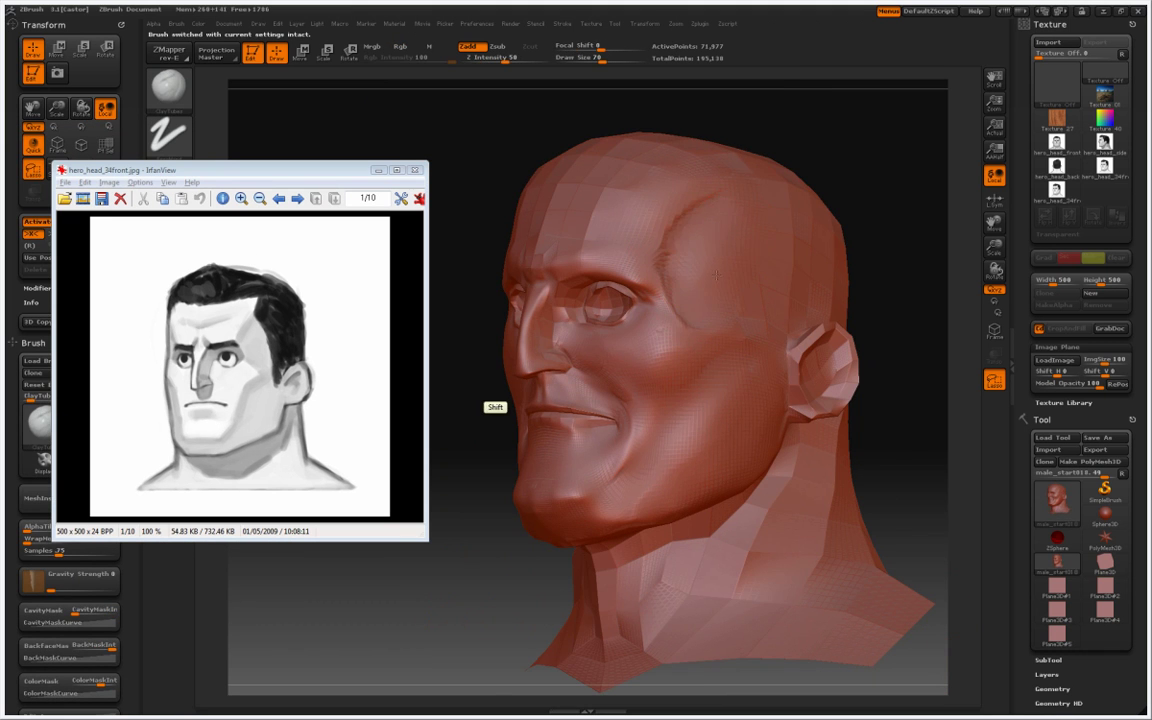
{"action": "mouse_move", "coordinate": [470, 140]}
{"action": "left_mouse_down"}
{"action": "mouse_move", "coordinate": [478, 224]}
{"action": "mouse_move", "coordinate": [594, 151]}
{"action": "left_mouse_up"}
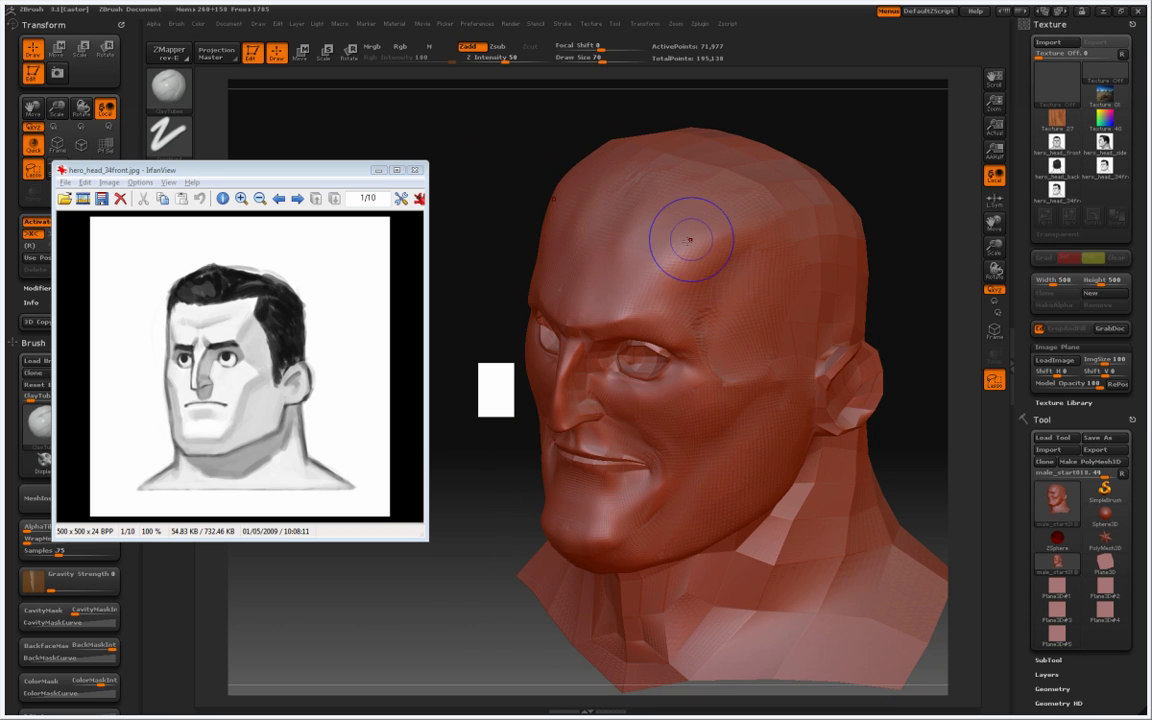
Refine the forehead, brow and temple forms with clay strokes, checking the head from both sides.
{"action": "left_click_drag", "start_coordinate": [476, 287], "coordinate": [530, 290]}
{"action": "mouse_move", "coordinate": [429, 296]}
{"action": "left_mouse_down"}
{"action": "mouse_move", "coordinate": [447, 296]}
{"action": "mouse_move", "coordinate": [421, 296]}
{"action": "left_mouse_up"}
{"action": "left_click_drag", "start_coordinate": [854, 252], "coordinate": [750, 256]}
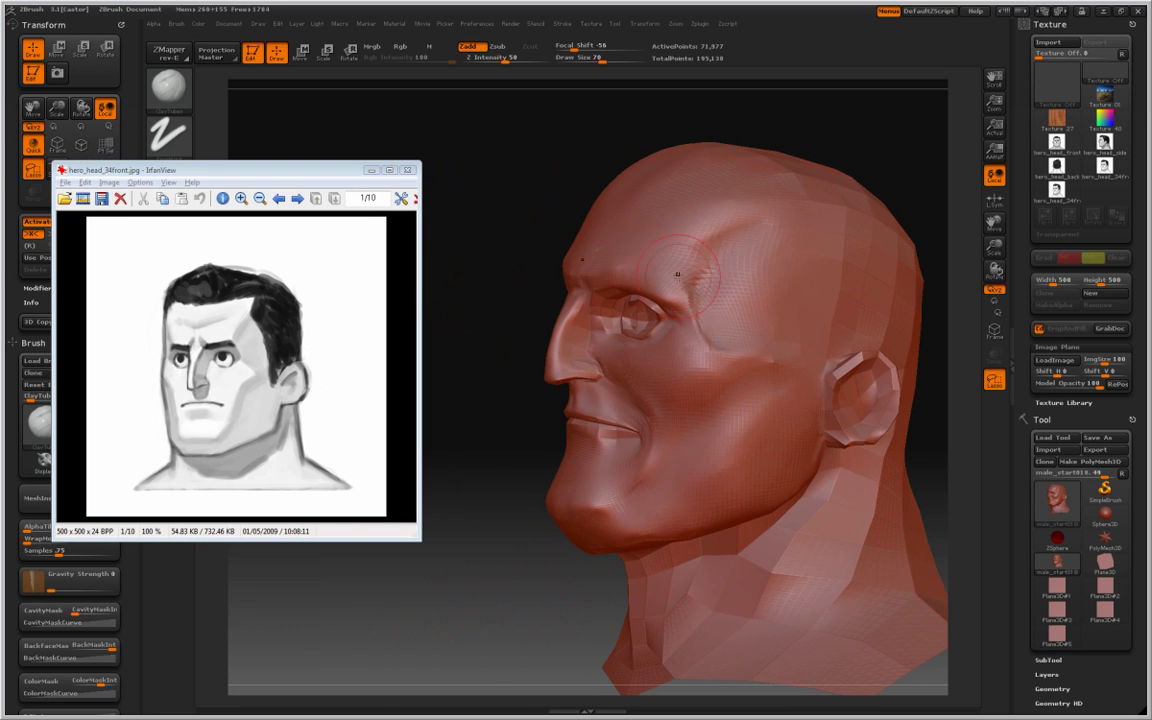
{"action": "left_click_drag", "start_coordinate": [502, 184], "coordinate": [542, 105]}
{"action": "left_click_drag", "start_coordinate": [430, 300], "coordinate": [476, 303]}
{"action": "left_click_drag", "start_coordinate": [423, 395], "coordinate": [548, 405], "text": "alt"}
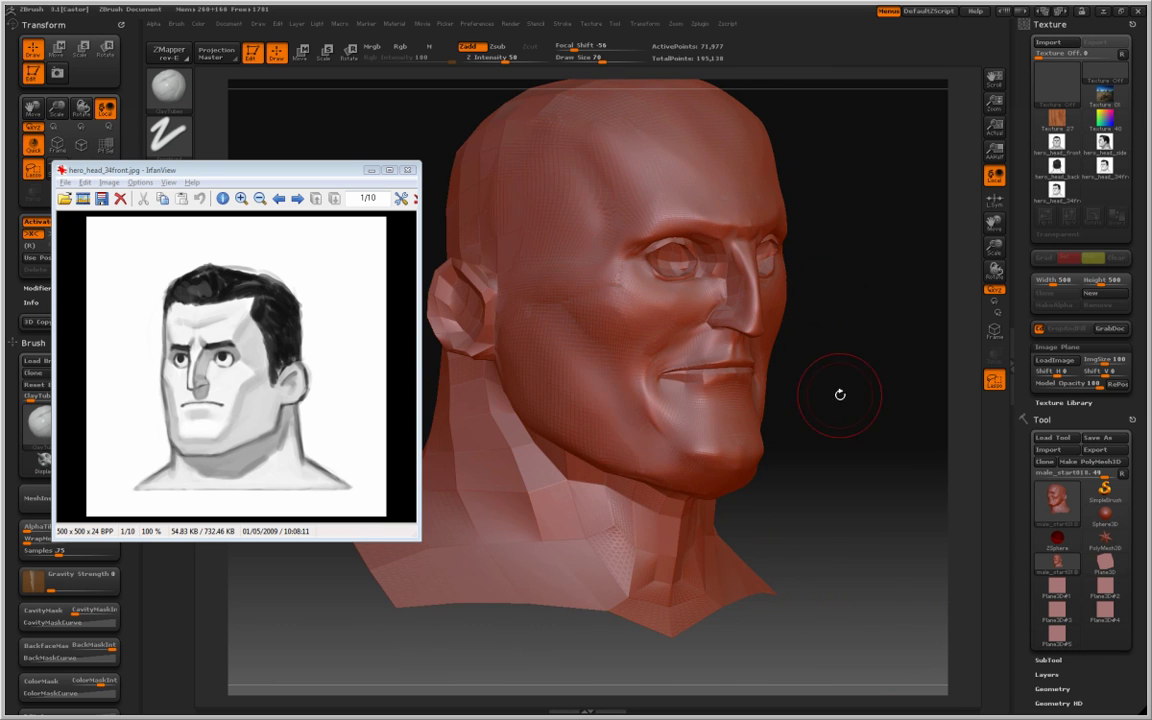
{"action": "left_click_drag", "start_coordinate": [828, 395], "coordinate": [856, 278], "text": "shift"}
Lower the head by three subdivision levels, switch to the Move brush and show the polyframe around the mouth.
{"action": "left_click_drag", "start_coordinate": [510, 431], "coordinate": [440, 433]}
{"action": "mouse_move", "coordinate": [470, 432]}
{"action": "left_mouse_down", "text": "alt"}
{"action": "mouse_move", "coordinate": [491, 419]}
{"action": "mouse_move", "coordinate": [500, 455]}
{"action": "left_mouse_up", "text": "alt"}
{"action": "left_click_drag", "start_coordinate": [672, 364], "coordinate": [655, 377]}
{"action": "key", "text": "shift+d"}
{"action": "key", "text": "shift+d"}
{"action": "key", "text": "shift+d"}
{"action": "mouse_move", "coordinate": [510, 468]}
{"action": "left_mouse_down"}
{"action": "mouse_move", "coordinate": [489, 471]}
{"action": "mouse_move", "coordinate": [500, 515]}
{"action": "left_mouse_up"}
{"action": "key", "text": "2"}
{"action": "mouse_move", "coordinate": [445, 338]}
{"action": "left_mouse_down", "text": "alt"}
{"action": "mouse_move", "coordinate": [553, 347]}
{"action": "mouse_move", "coordinate": [548, 390]}
{"action": "left_mouse_up", "text": "alt"}
{"action": "key", "text": "shift+f"}
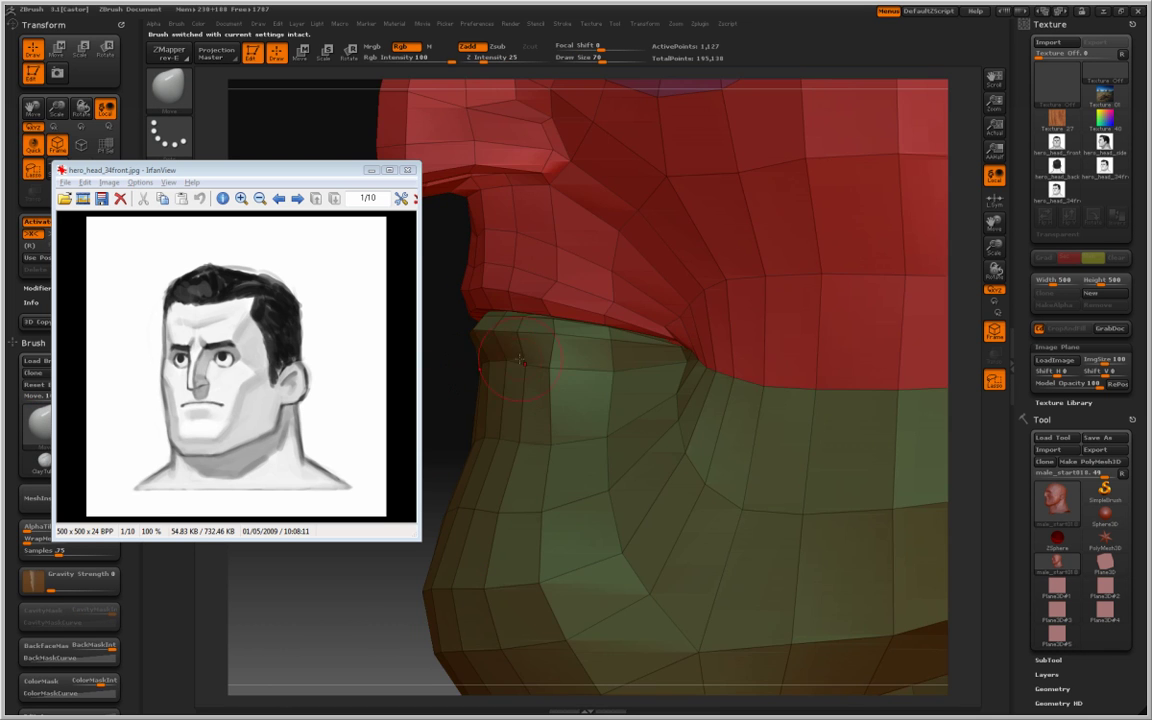
Adjust the lower lip and chin mesh with the Move brush from the side, front and three-quarter views.
{"action": "left_click_drag", "start_coordinate": [450, 381], "coordinate": [447, 345], "text": "alt"}
{"action": "left_click_drag", "start_coordinate": [447, 345], "coordinate": [492, 355]}
{"action": "left_click_drag", "start_coordinate": [915, 468], "coordinate": [766, 473]}
{"action": "left_click_drag", "start_coordinate": [880, 277], "coordinate": [800, 282]}
{"action": "left_click_drag", "start_coordinate": [550, 327], "coordinate": [640, 328]}
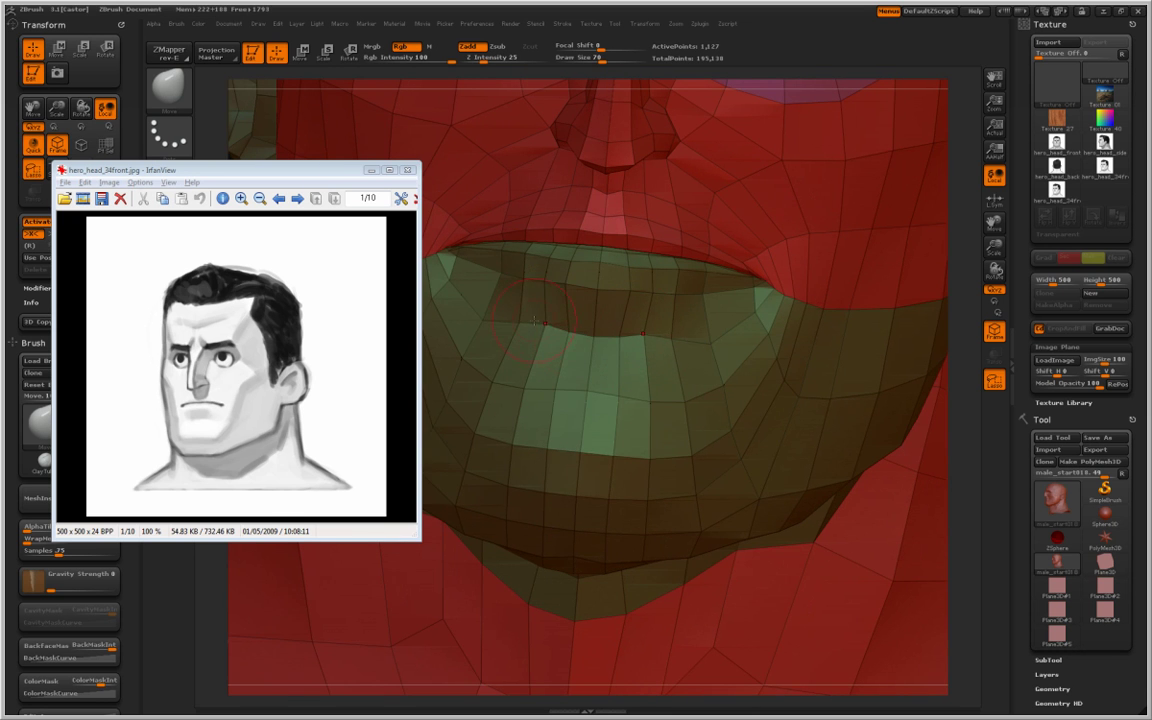
{"action": "key", "text": "f"}
{"action": "left_click_drag", "start_coordinate": [470, 440], "coordinate": [440, 450]}
{"action": "mouse_move", "coordinate": [475, 455]}
{"action": "left_mouse_down", "text": "alt"}
{"action": "mouse_move", "coordinate": [478, 509]}
{"action": "mouse_move", "coordinate": [501, 442]}
{"action": "mouse_move", "coordinate": [460, 393]}
{"action": "mouse_move", "coordinate": [421, 457]}
{"action": "mouse_move", "coordinate": [478, 414]}
{"action": "left_mouse_up", "text": "alt"}
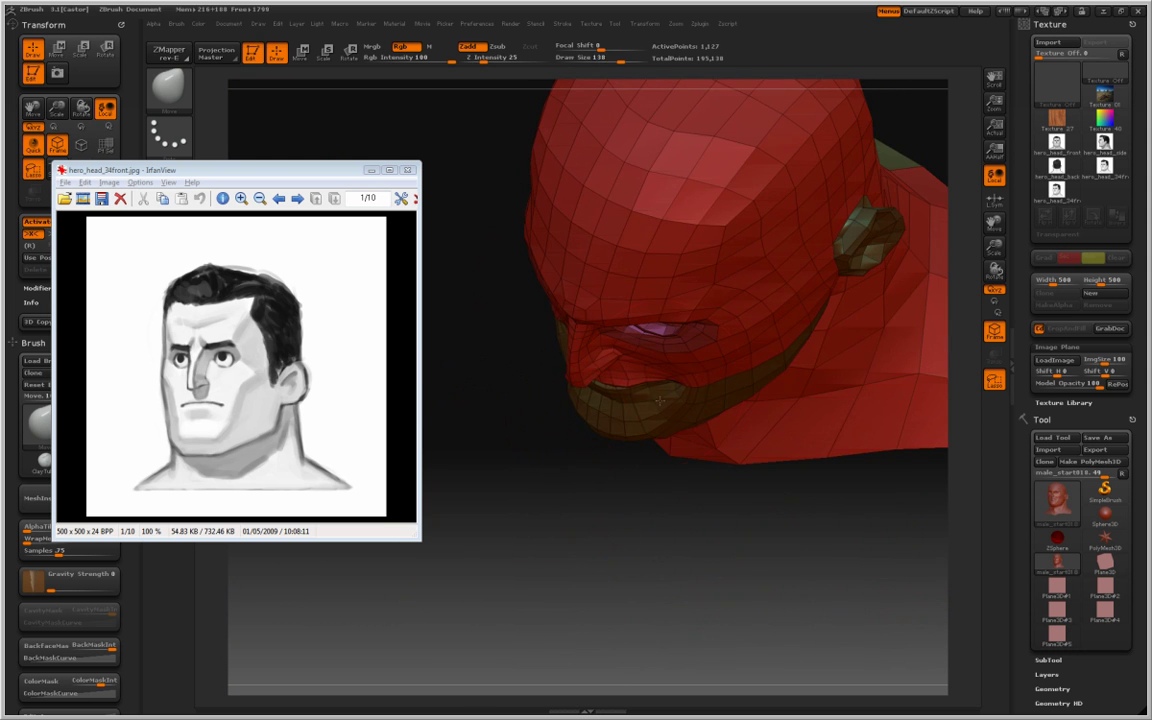
{"action": "left_click_drag", "start_coordinate": [663, 410], "coordinate": [640, 440]}
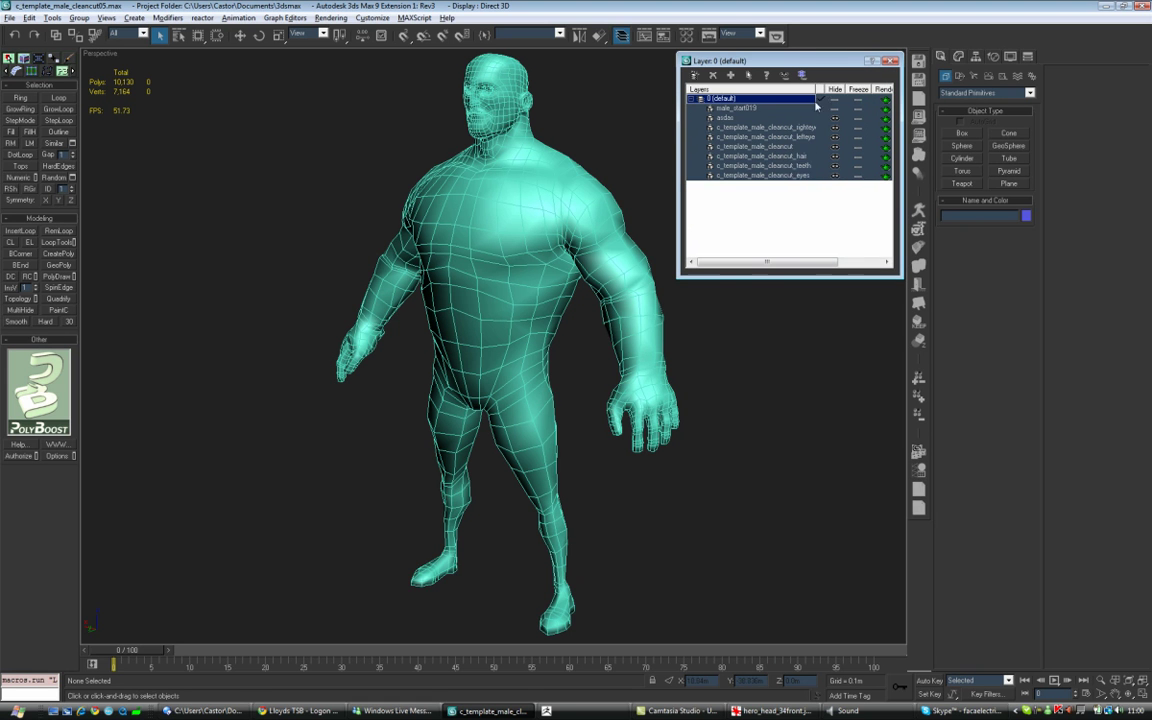
Switch to 3ds Max, select the hair object on the character's head and start exporting it.
{"action": "middle_click_drag", "start_coordinate": [645, 112], "coordinate": [614, 411]}
{"action": "scroll", "coordinate": [614, 411], "scroll_direction": "up", "scroll_amount": 7}
{"action": "left_click", "coordinate": [515, 455]}
{"action": "middle_click_drag", "start_coordinate": [515, 455], "coordinate": [530, 430], "text": "alt"}
{"action": "left_click", "coordinate": [10, 18]}
{"action": "left_click", "coordinate": [45, 303]}
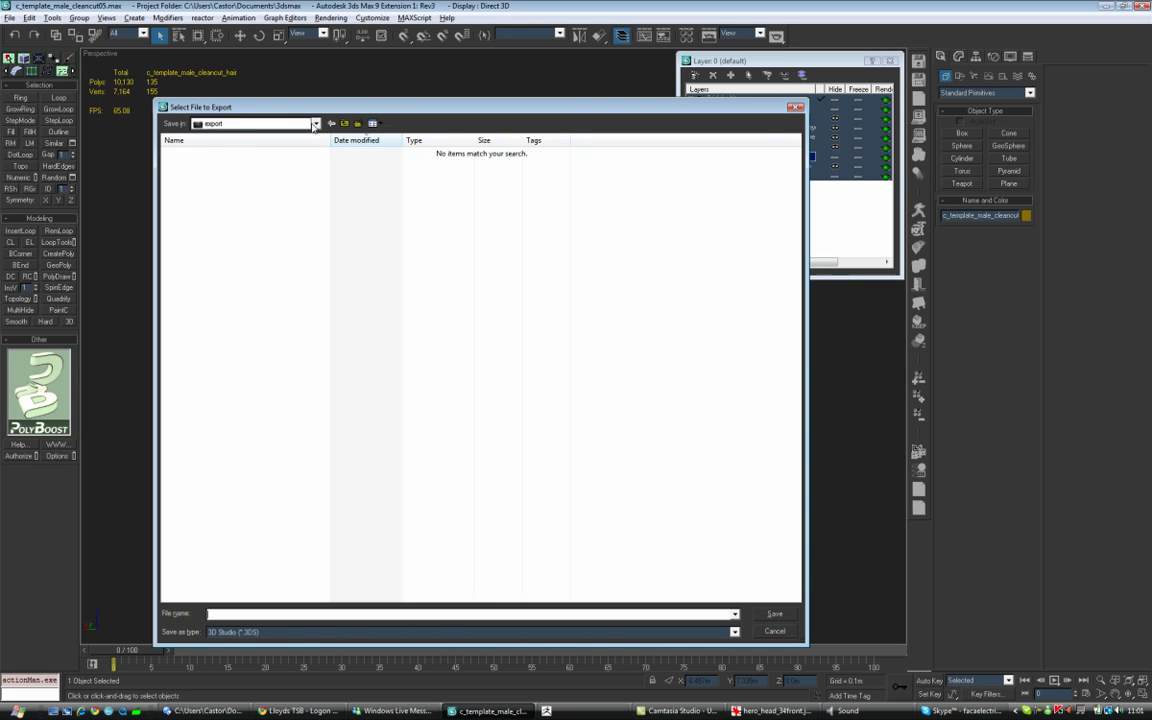
Set the export location to the Zbrush folder inside the Broadway_RawData character Templates folder.
{"action": "left_click", "coordinate": [242, 231]}
{"action": "double_click", "coordinate": [206, 234]}
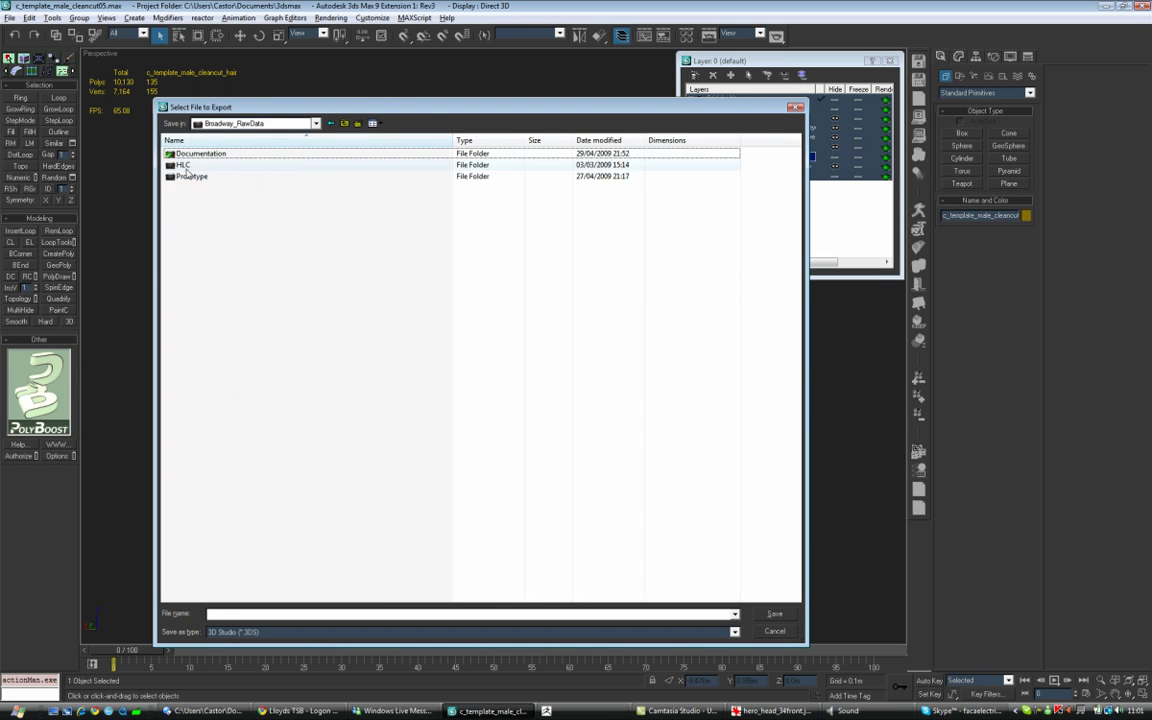
{"action": "double_click", "coordinate": [183, 178]}
{"action": "double_click", "coordinate": [193, 179]}
{"action": "double_click", "coordinate": [211, 166]}
{"action": "double_click", "coordinate": [218, 166]}
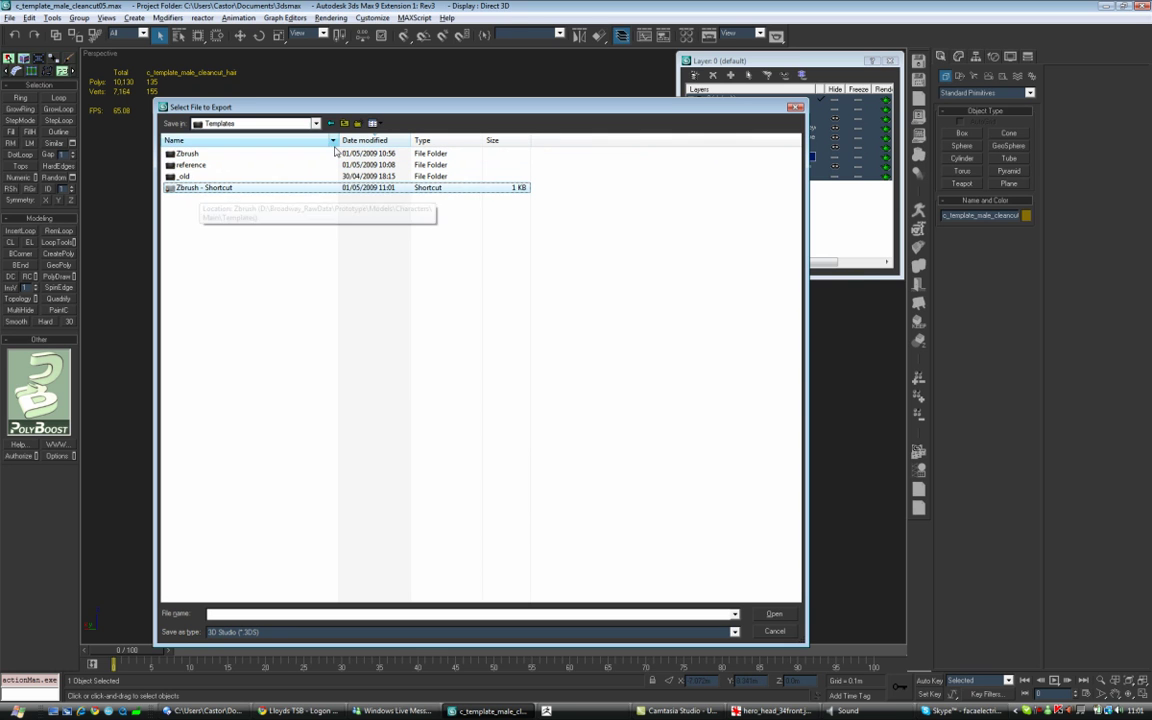
{"action": "left_click", "coordinate": [331, 123]}
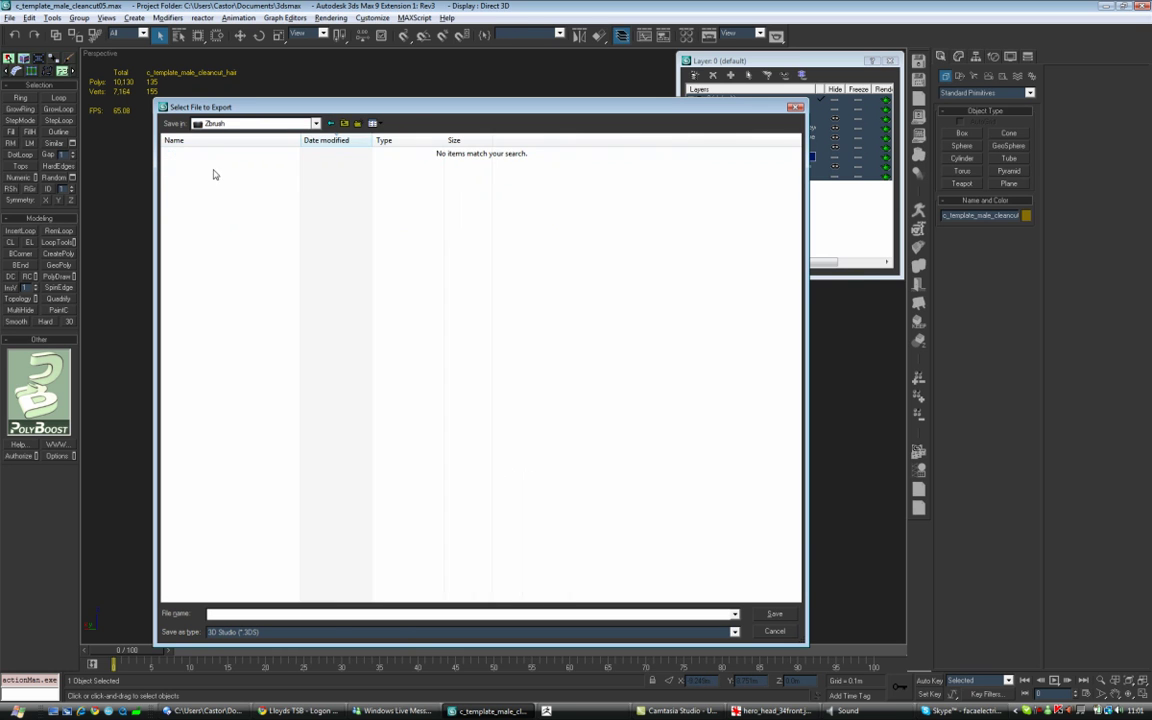
Export the selected hair in OBJ format as male_hair with the exporter's current settings.
{"action": "left_click", "coordinate": [400, 631]}
{"action": "left_click", "coordinate": [310, 593]}
{"action": "left_click", "coordinate": [240, 614]}
{"action": "type", "text": "male_hair"}
{"action": "left_click", "coordinate": [772, 614]}
{"action": "left_click", "coordinate": [503, 444]}
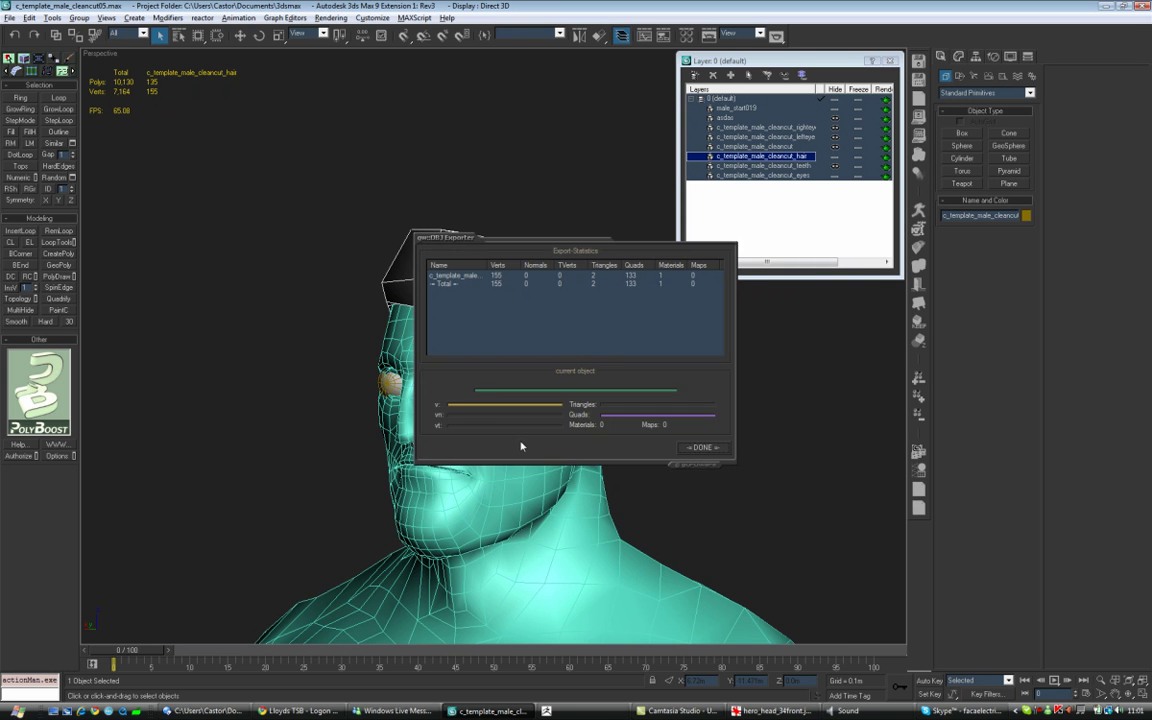
{"action": "left_click", "coordinate": [701, 448]}
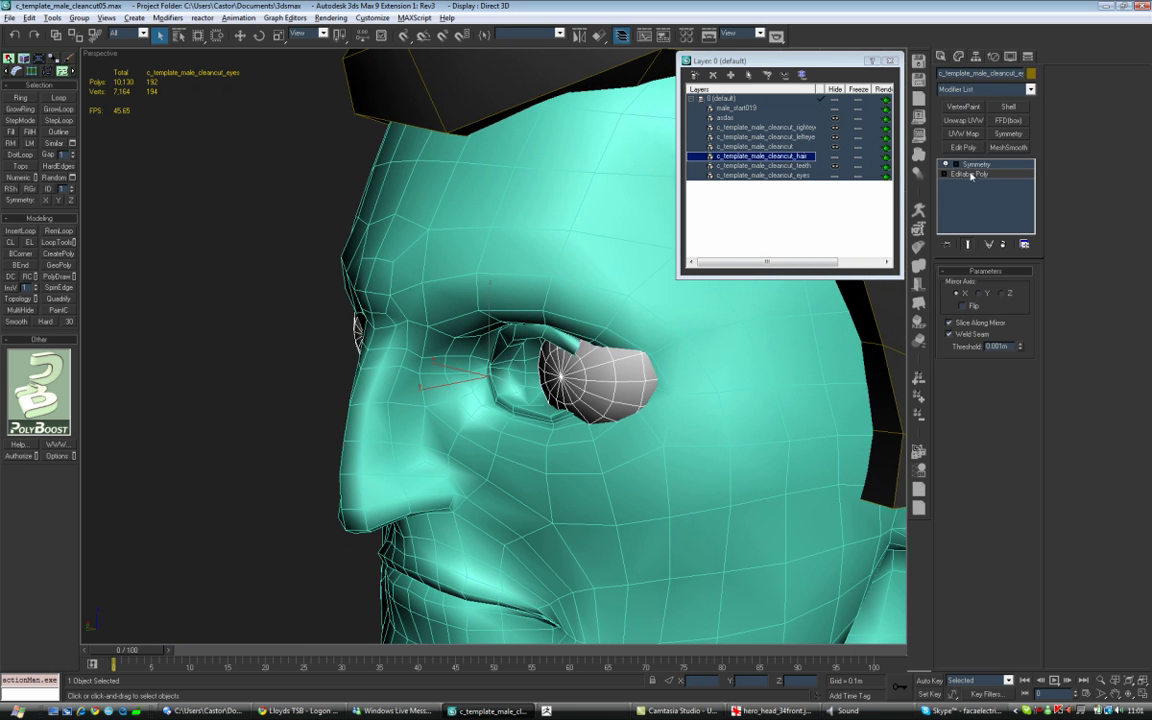
Move the eyeball element of the mirrored eyes object into the eye socket and leave element editing.
{"action": "scroll", "coordinate": [488, 350], "scroll_direction": "up", "scroll_amount": 2}
{"action": "key", "text": "5"}
{"action": "key", "text": "w"}
{"action": "middle_click_drag", "start_coordinate": [488, 352], "coordinate": [518, 332], "text": "alt"}
{"action": "left_click_drag", "start_coordinate": [518, 332], "coordinate": [474, 326]}
{"action": "middle_click_drag", "start_coordinate": [560, 305], "coordinate": [449, 335], "text": "alt"}
{"action": "scroll", "coordinate": [448, 341], "scroll_direction": "down", "scroll_amount": 10}
{"action": "key", "text": "5"}
{"action": "left_click", "coordinate": [725, 347]}
{"action": "scroll", "coordinate": [725, 347], "scroll_direction": "down", "scroll_amount": 5}
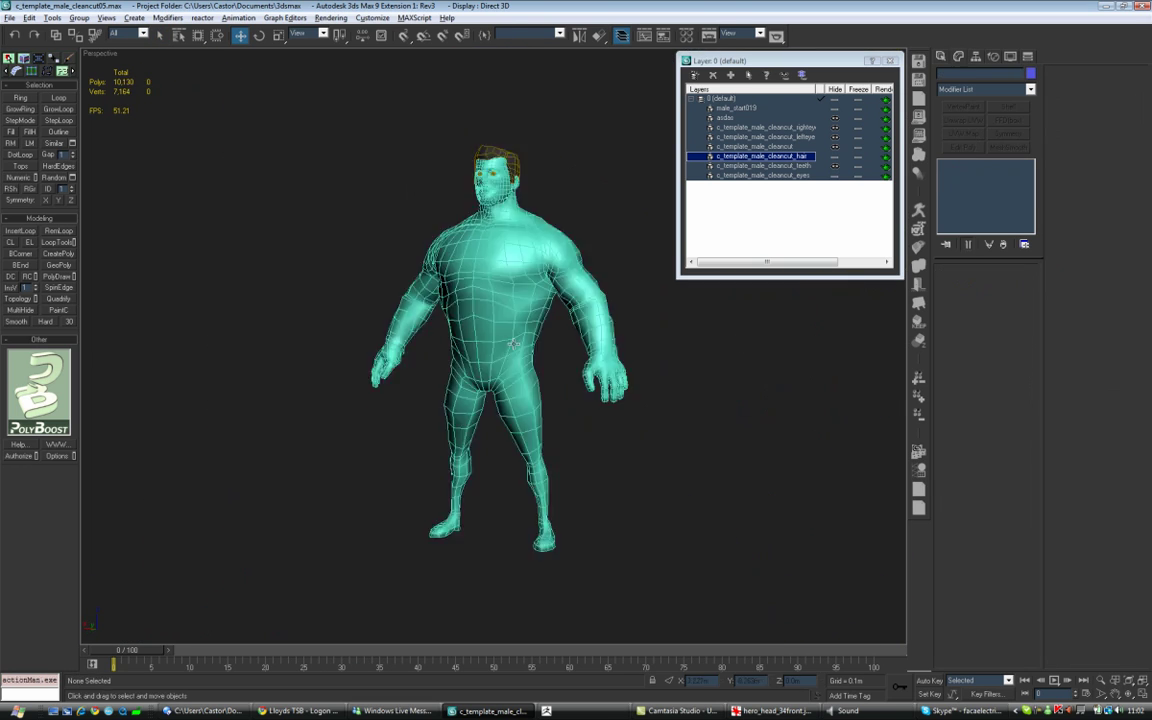
{"action": "left_click", "coordinate": [520, 280]}
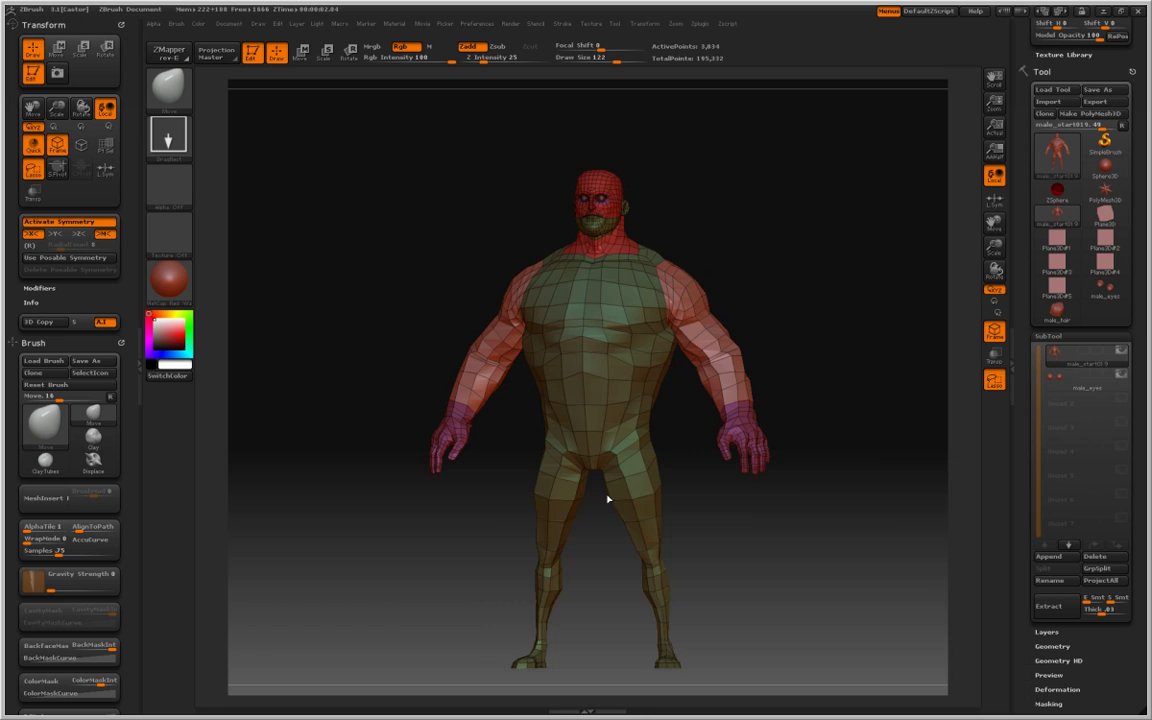
Append male_hair as a subtool of the body in ZBrush and inspect the male_eyes subtool up close.
{"action": "key", "text": "space"}
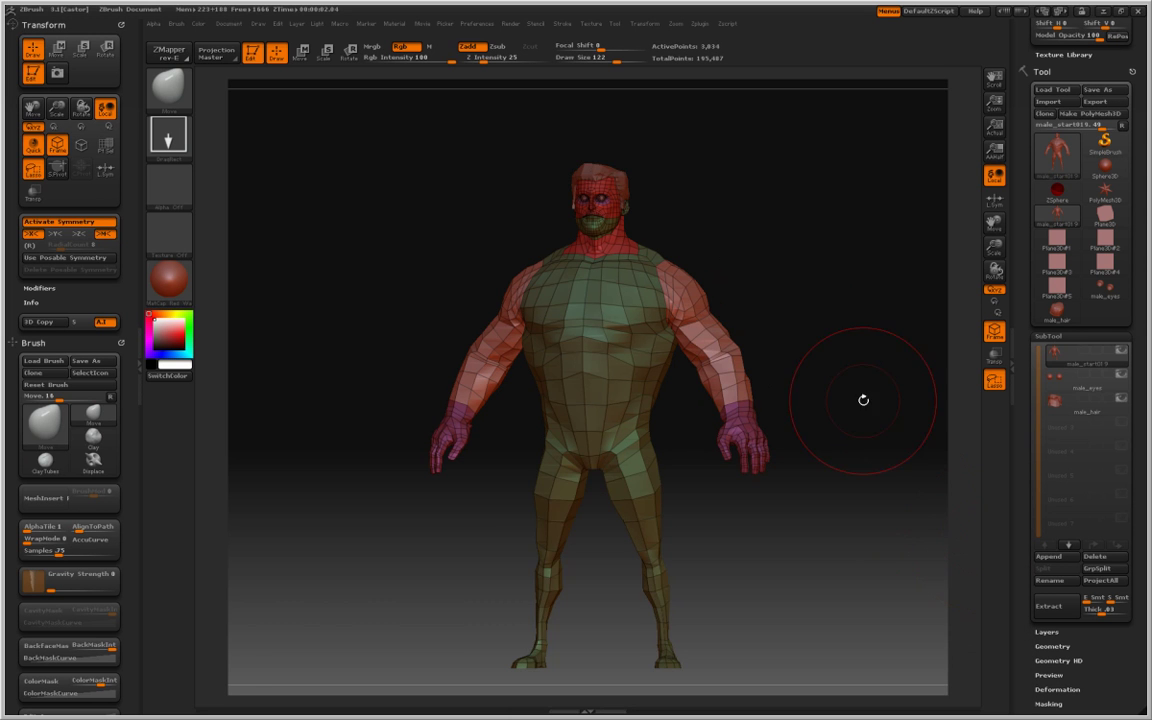
{"action": "key", "text": "shift+f"}
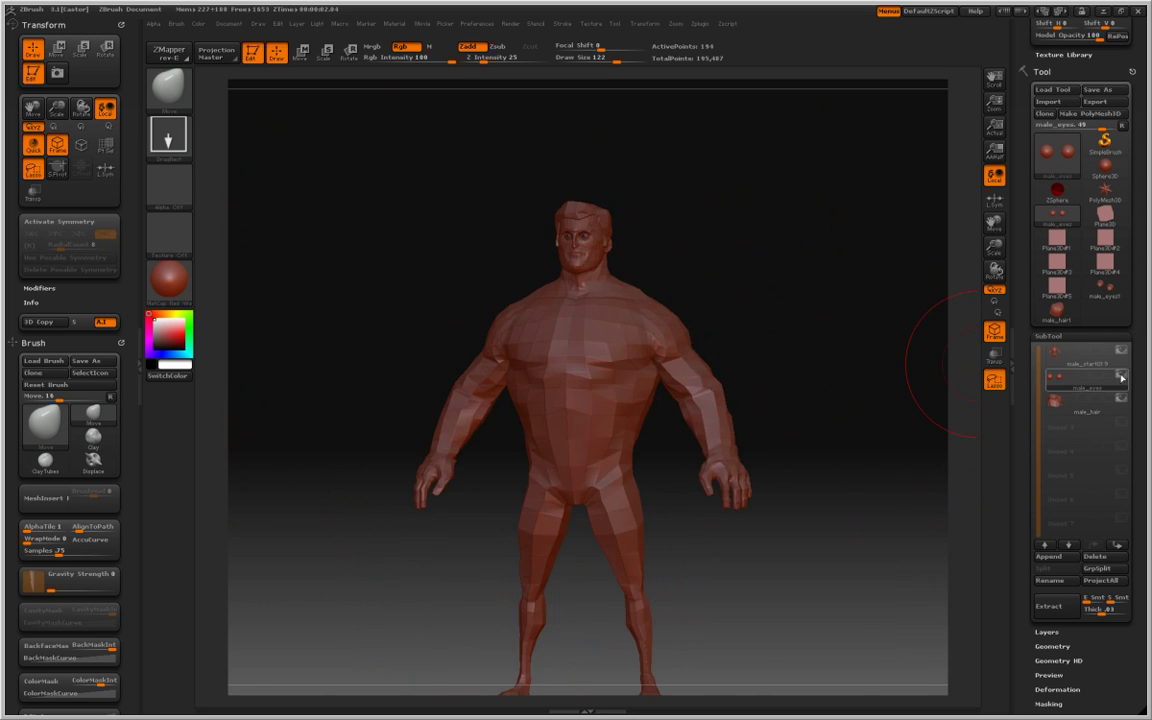
{"action": "key", "text": "f"}
{"action": "left_click_drag", "start_coordinate": [800, 239], "coordinate": [830, 247]}
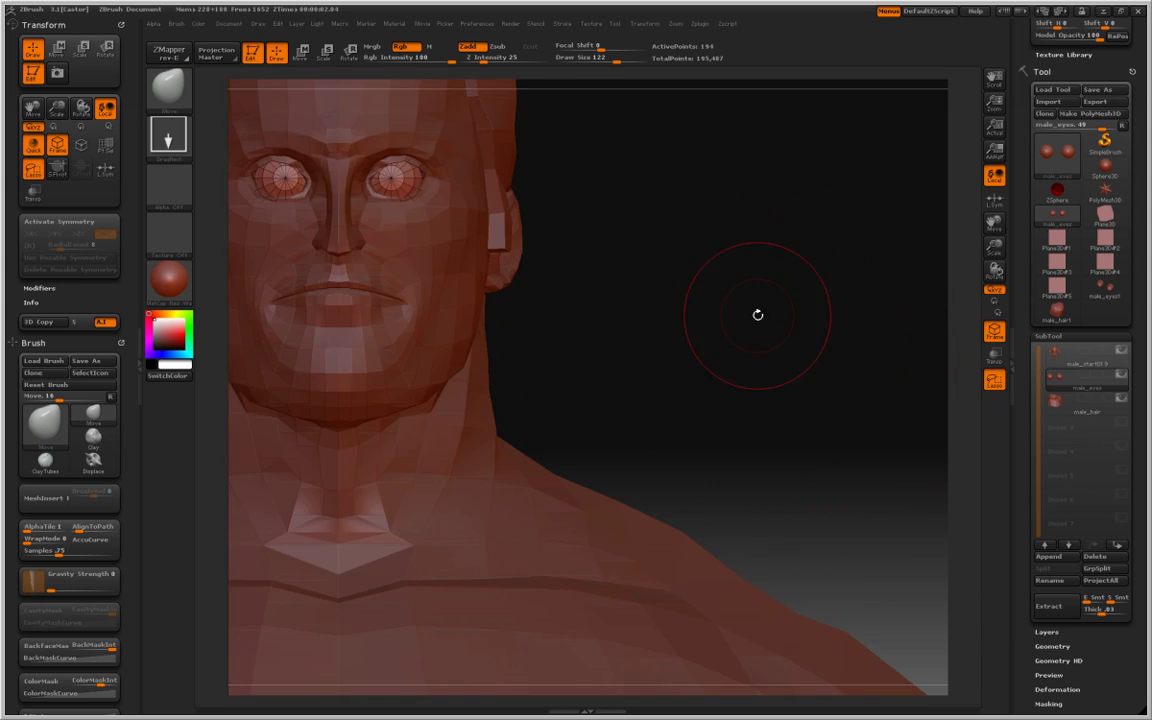
{"action": "left_click_drag", "start_coordinate": [759, 314], "coordinate": [742, 298], "text": "alt"}
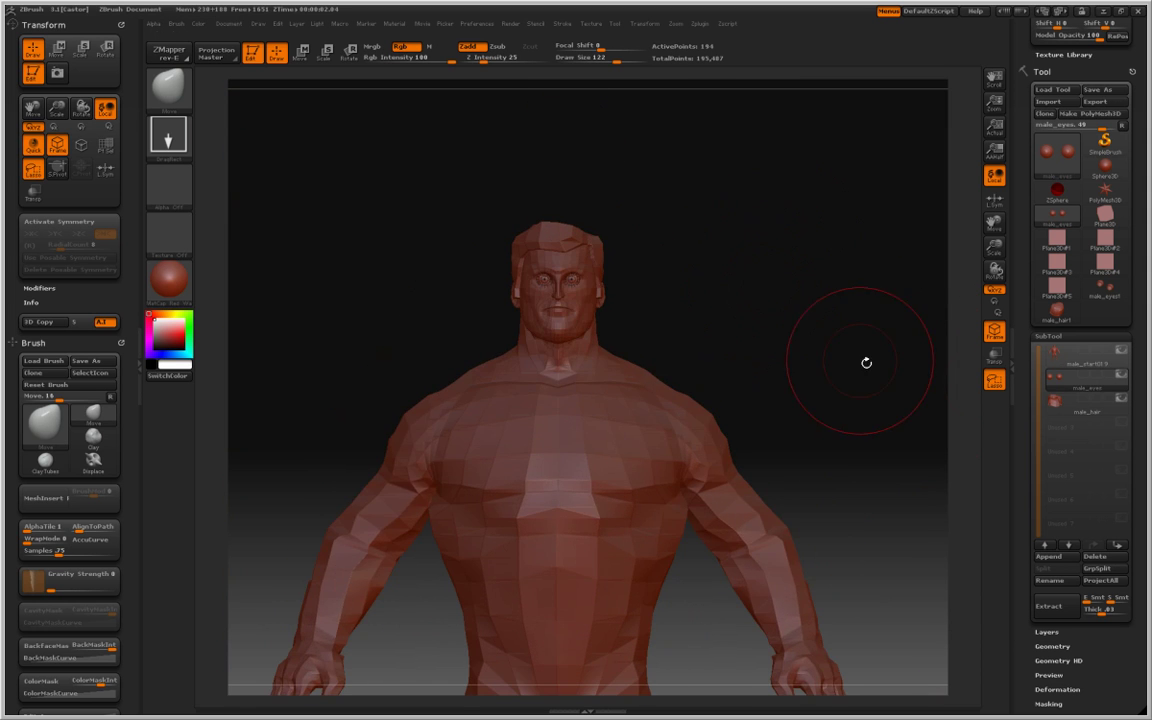
Isolate the head part of the male_start019 subtool with its polygroups shown and frame it from the front.
{"action": "key", "text": "shift+f"}
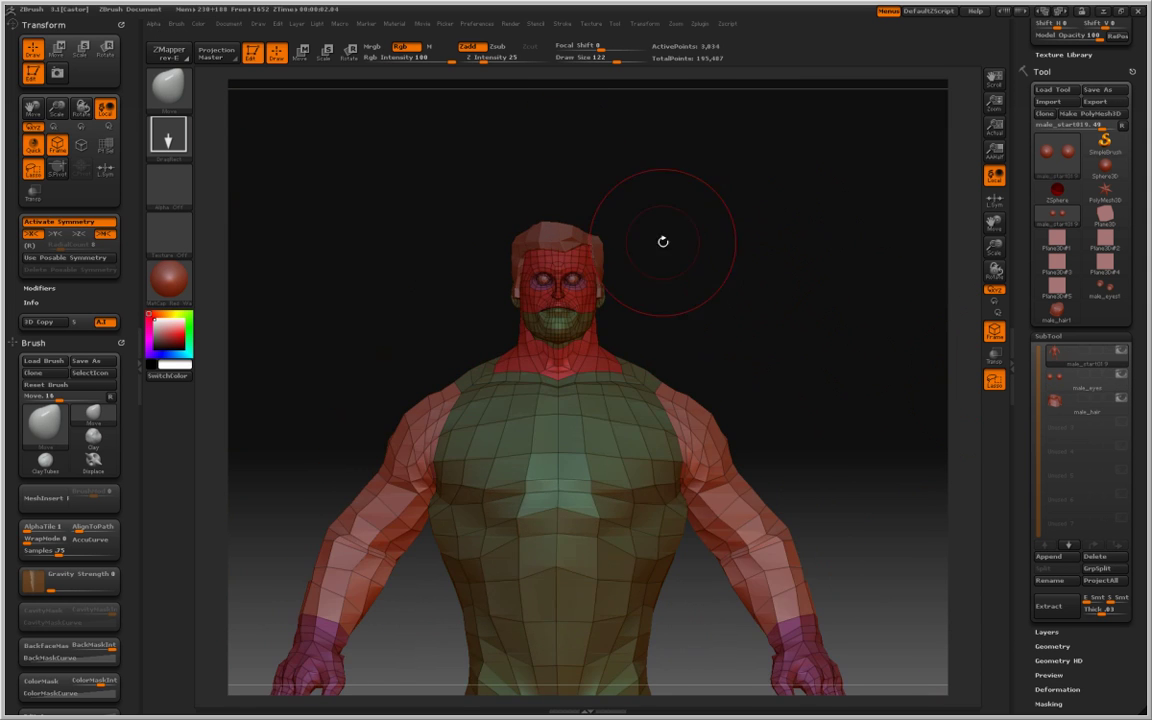
{"action": "left_click_drag", "start_coordinate": [473, 238], "coordinate": [655, 205], "text": "ctrl+shift"}
{"action": "left_click", "coordinate": [600, 385], "text": "ctrl+shift"}
{"action": "key", "text": "f"}
{"action": "left_click_drag", "start_coordinate": [741, 329], "coordinate": [770, 326]}
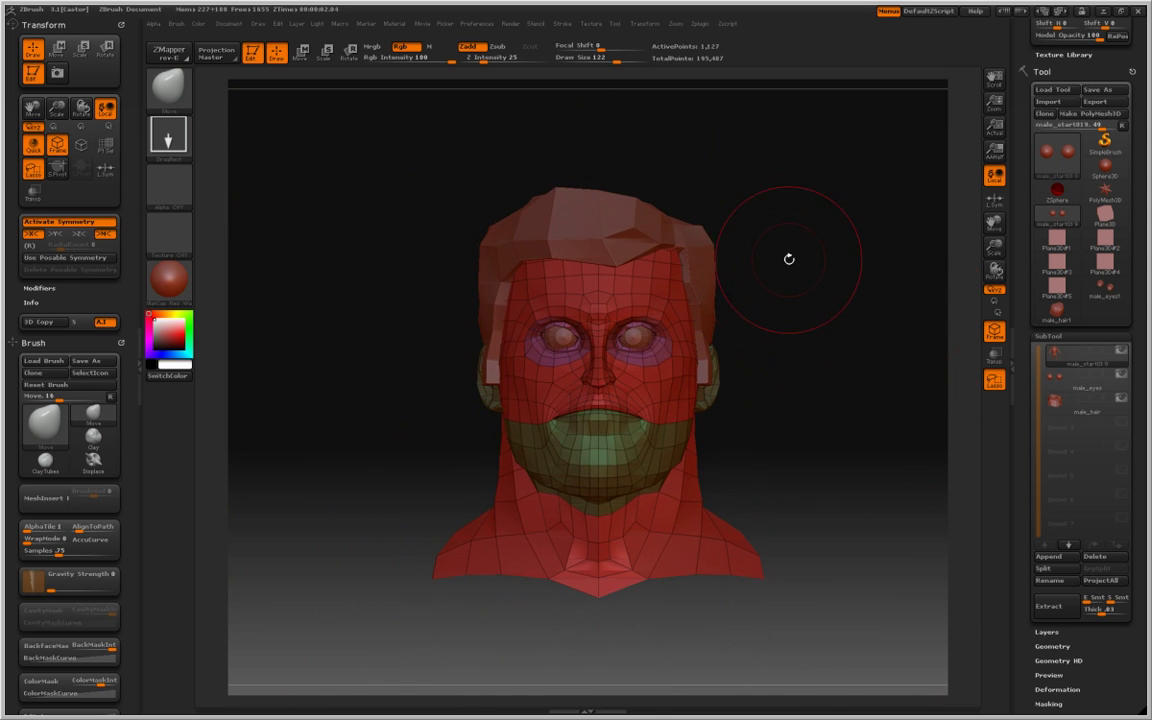
Save the tool as male_start020 and load hero_head_front.jpg as the image plane.
{"action": "left_click_drag", "start_coordinate": [1019, 190], "coordinate": [1019, 317]}
{"action": "key", "text": "ctrl+s"}
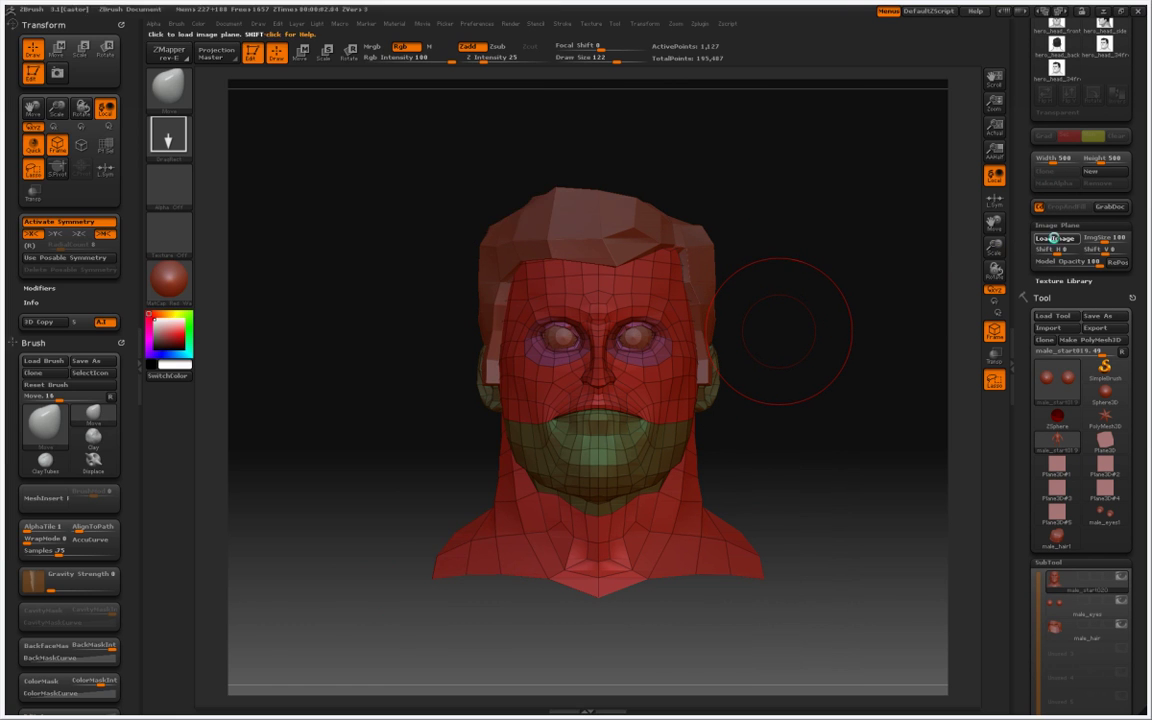
{"action": "left_click", "coordinate": [1055, 239]}
{"action": "left_click", "coordinate": [197, 31]}
{"action": "double_click", "coordinate": [86, 74]}
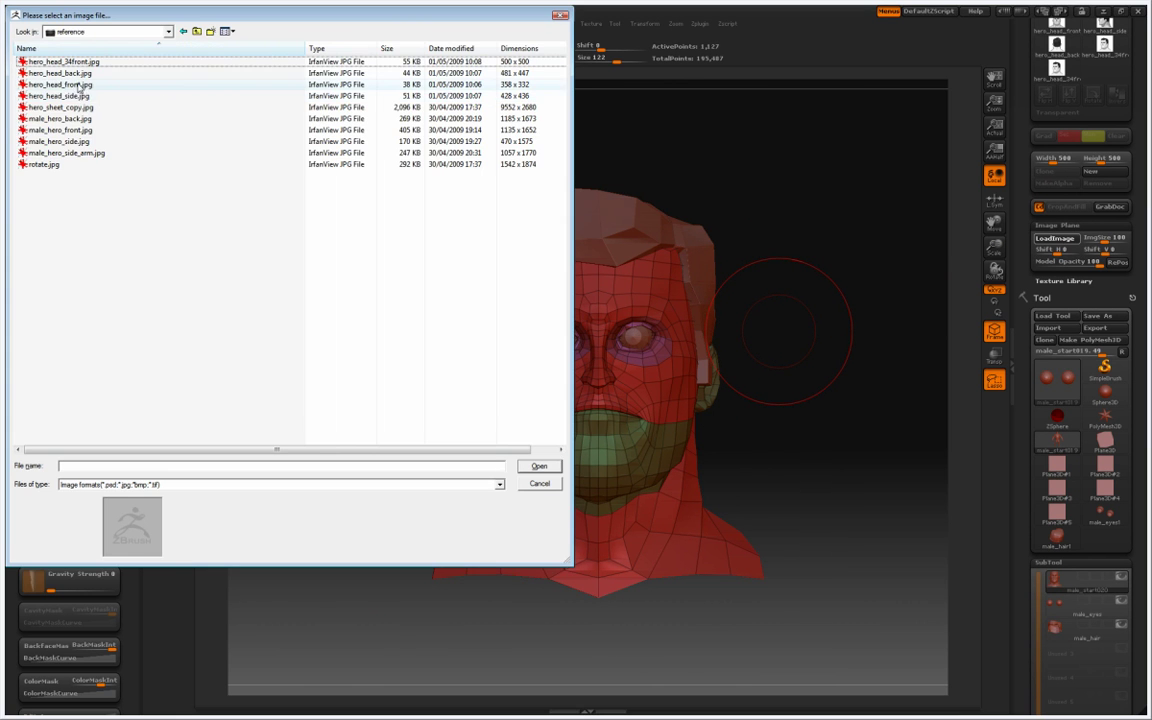
{"action": "double_click", "coordinate": [60, 85]}
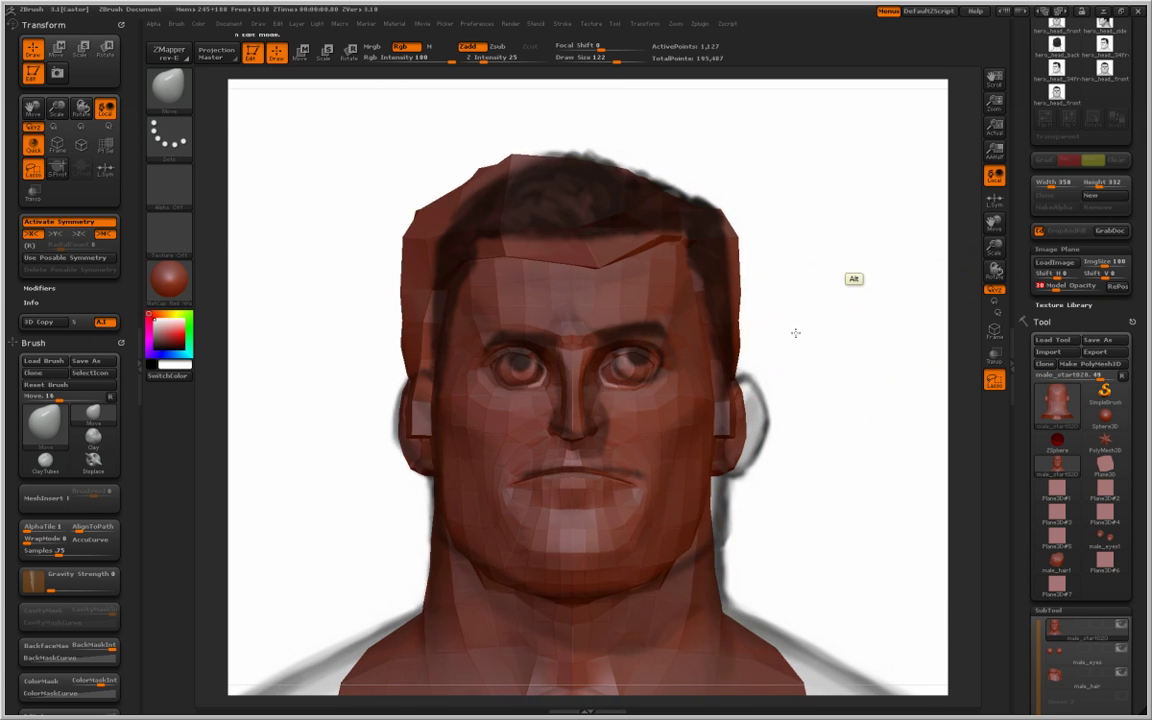
Line up the head with the front drawing using a light material and the polyframe, and hide the hair subtool.
{"action": "left_click_drag", "start_coordinate": [795, 333], "coordinate": [797, 396], "text": "alt"}
{"action": "left_click", "coordinate": [172, 283]}
{"action": "left_click", "coordinate": [473, 290]}
{"action": "key", "text": "shift+f"}
{"action": "left_click_drag", "start_coordinate": [1052, 609], "coordinate": [1052, 497]}
{"action": "left_click", "coordinate": [1121, 558]}
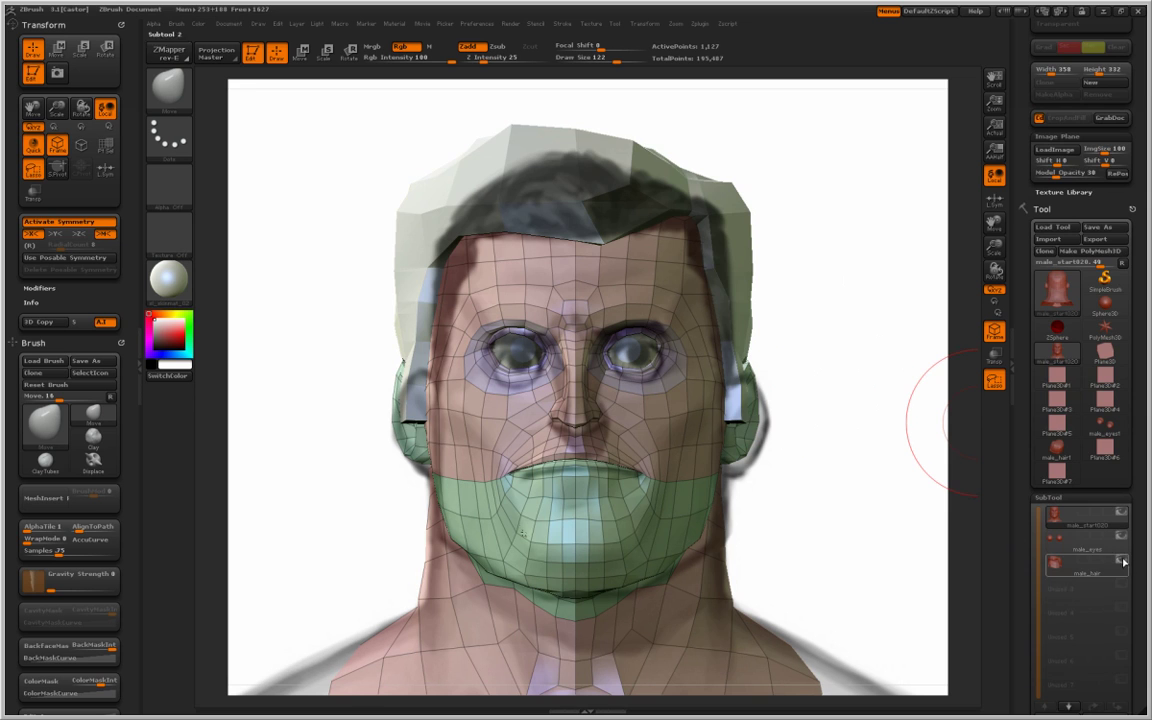
{"action": "left_click_drag", "start_coordinate": [855, 418], "coordinate": [855, 424], "text": "alt"}
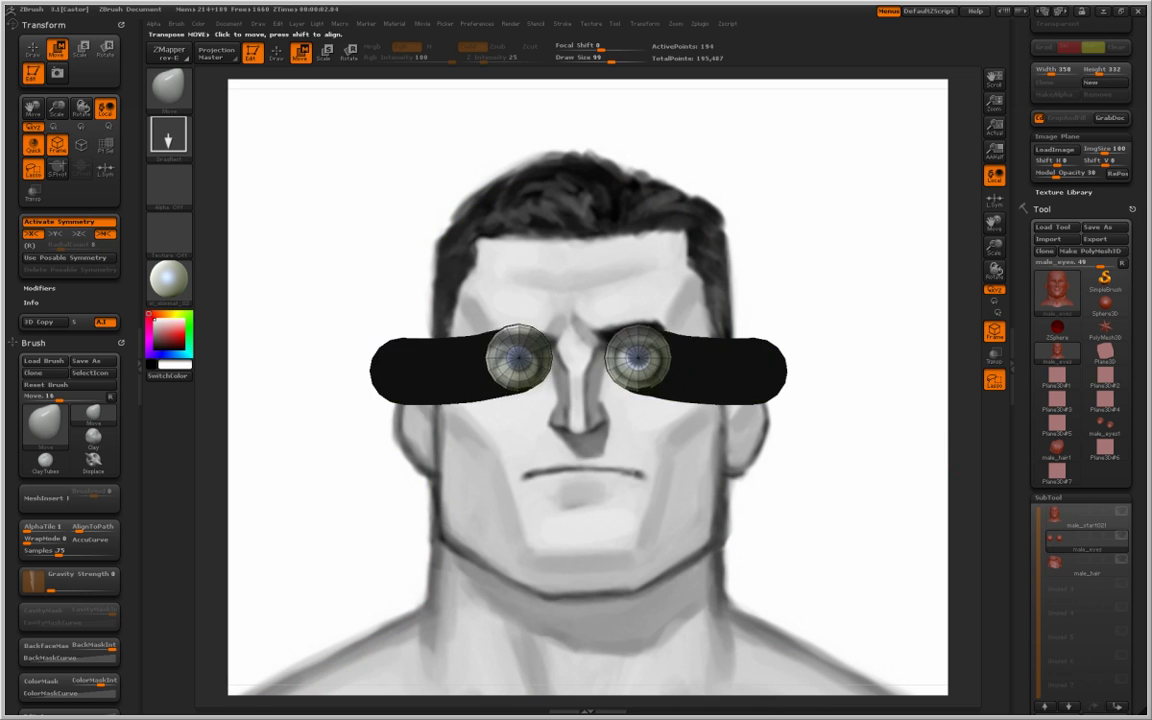
Show the head and eyes subtools and adjust the eye socket mesh while turning the head.
{"action": "left_click", "coordinate": [1122, 521]}
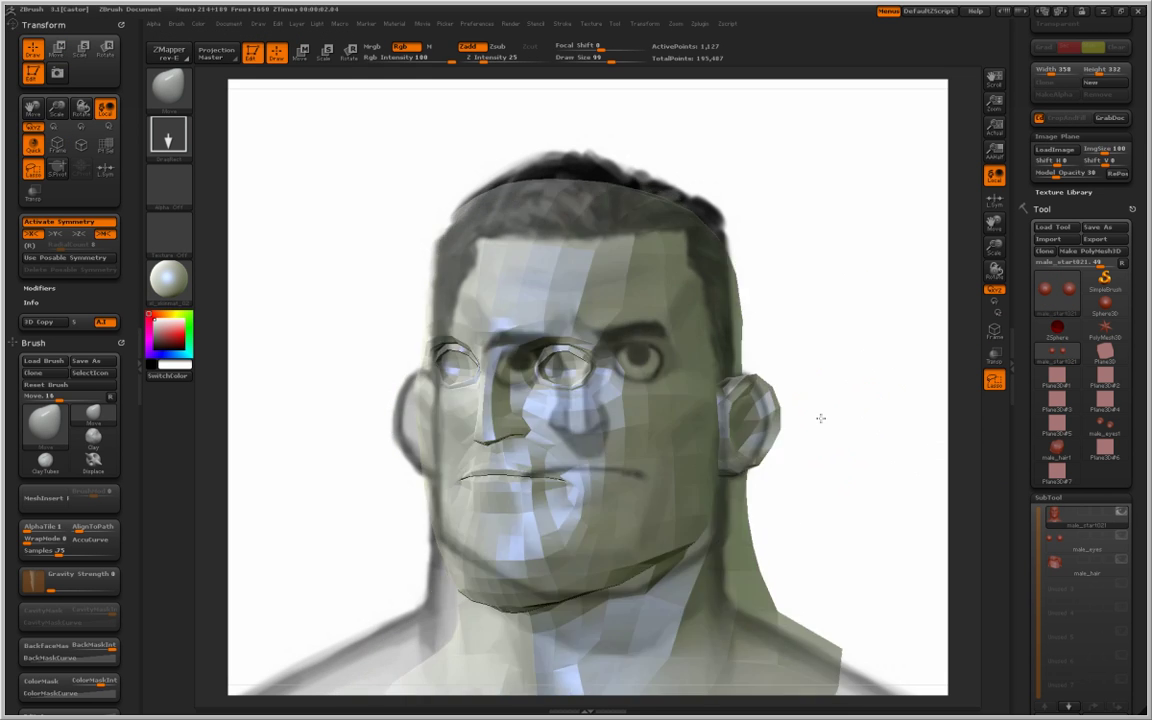
{"action": "left_click", "coordinate": [1122, 537]}
{"action": "left_click_drag", "start_coordinate": [859, 347], "coordinate": [740, 345]}
{"action": "left_click_drag", "start_coordinate": [500, 285], "coordinate": [378, 300]}
{"action": "left_click_drag", "start_coordinate": [632, 244], "coordinate": [561, 263]}
{"action": "left_click_drag", "start_coordinate": [305, 244], "coordinate": [413, 270]}
{"action": "left_click", "coordinate": [630, 255], "text": "alt"}
{"action": "left_click_drag", "start_coordinate": [850, 288], "coordinate": [715, 300]}
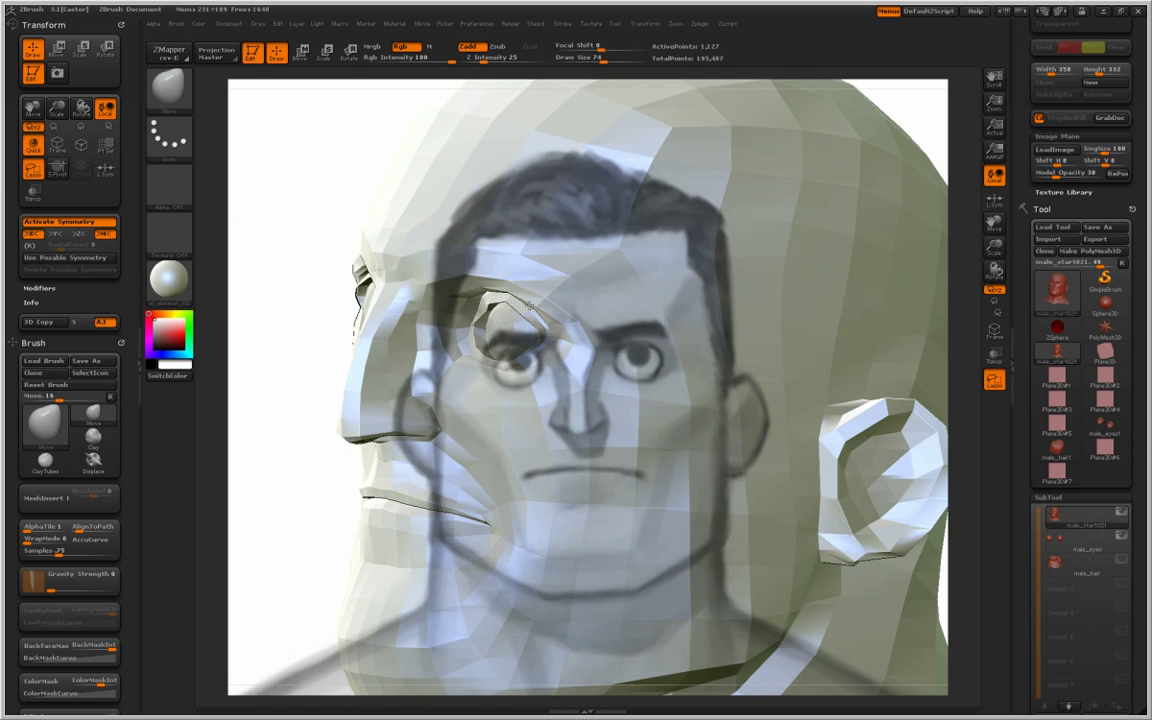
{"action": "left_click_drag", "start_coordinate": [313, 370], "coordinate": [478, 330]}
Fit the eyelids around the eyeball using the polyframe and a Move brush with draw size 50.
{"action": "key", "text": "shift+f"}
{"action": "key", "text": "bracketleft"}
{"action": "key", "text": "bracketleft"}
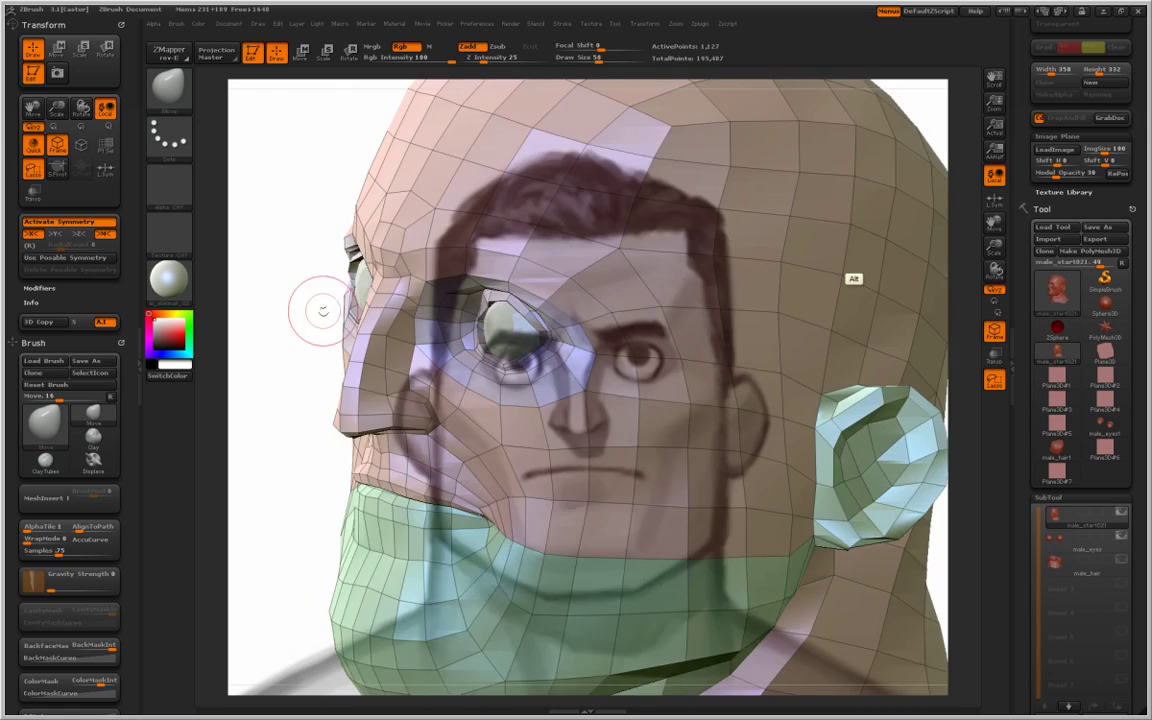
{"action": "left_click_drag", "start_coordinate": [309, 301], "coordinate": [518, 343]}
{"action": "left_click_drag", "start_coordinate": [869, 202], "coordinate": [930, 200]}
Shape the hair subtool with a larger Move brush from several angles and restore the stored position.
{"action": "key", "text": "bracketright"}
{"action": "key", "text": "bracketright"}
{"action": "mouse_move", "coordinate": [770, 320]}
{"action": "left_mouse_down"}
{"action": "mouse_move", "coordinate": [318, 345]}
{"action": "mouse_move", "coordinate": [558, 388]}
{"action": "mouse_move", "coordinate": [668, 391]}
{"action": "mouse_move", "coordinate": [462, 446]}
{"action": "left_mouse_up"}
{"action": "key", "text": "bracketright"}
{"action": "key", "text": "bracketright"}
{"action": "key", "text": "bracketright"}
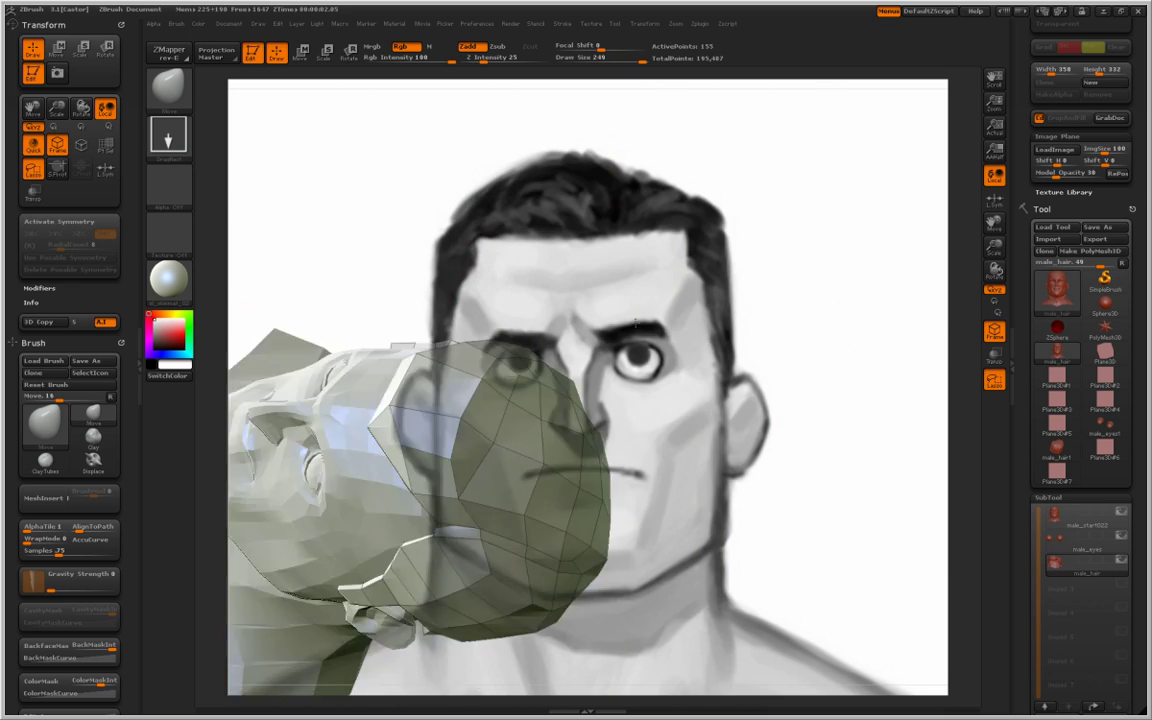
{"action": "left_click_drag", "start_coordinate": [759, 329], "coordinate": [488, 334]}
{"action": "mouse_move", "coordinate": [660, 212]}
{"action": "left_mouse_down"}
{"action": "mouse_move", "coordinate": [598, 207]}
{"action": "mouse_move", "coordinate": [520, 235]}
{"action": "left_mouse_up"}
{"action": "left_click", "coordinate": [1117, 173]}
{"action": "left_click", "coordinate": [1117, 173]}
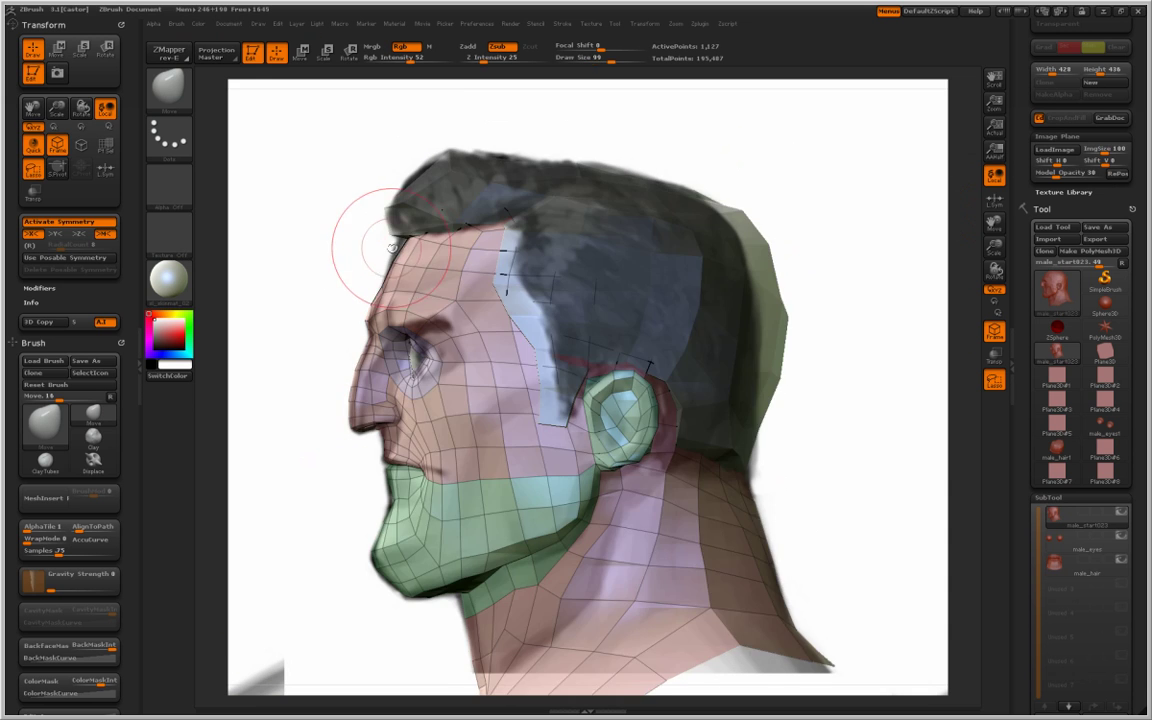
Set the model opacity to 47 over the side drawing and select the male_hair subtool for editing.
{"action": "left_click", "coordinate": [1121, 559]}
{"action": "mouse_move", "coordinate": [1066, 173]}
{"action": "left_mouse_down"}
{"action": "mouse_move", "coordinate": [1092, 173]}
{"action": "mouse_move", "coordinate": [1066, 173]}
{"action": "left_mouse_up"}
{"action": "left_click", "coordinate": [1060, 563]}
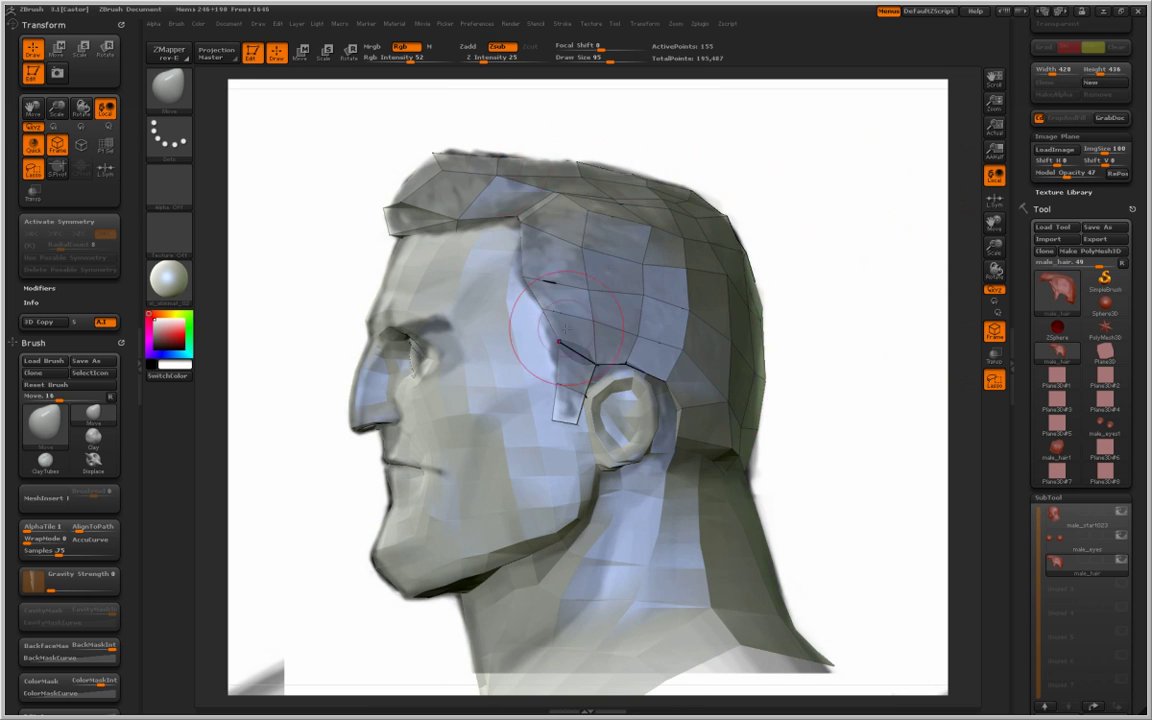
Reshape the male_hair subtool over the side drawing using an enlarged Move brush.
{"action": "left_click_drag", "start_coordinate": [950, 334], "coordinate": [880, 430]}
{"action": "left_click_drag", "start_coordinate": [610, 61], "coordinate": [625, 61]}
{"action": "mouse_move", "coordinate": [860, 420]}
{"action": "left_mouse_down"}
{"action": "mouse_move", "coordinate": [846, 267]}
{"action": "mouse_move", "coordinate": [852, 276]}
{"action": "left_mouse_up"}
{"action": "left_click_drag", "start_coordinate": [752, 245], "coordinate": [570, 118], "text": "ctrl"}
Apply the MatCap Red Wax material, raise the model opacity, and refine the hair from several angles.
{"action": "left_click", "coordinate": [172, 280]}
{"action": "left_click", "coordinate": [231, 291]}
{"action": "left_click_drag", "start_coordinate": [1067, 175], "coordinate": [1100, 175]}
{"action": "left_click_drag", "start_coordinate": [820, 231], "coordinate": [650, 235]}
{"action": "mouse_move", "coordinate": [809, 187]}
{"action": "left_mouse_down", "text": "ctrl"}
{"action": "mouse_move", "coordinate": [684, 113]}
{"action": "mouse_move", "coordinate": [720, 130]}
{"action": "left_mouse_up", "text": "ctrl"}
{"action": "mouse_move", "coordinate": [820, 235]}
{"action": "left_mouse_down"}
{"action": "mouse_move", "coordinate": [856, 231]}
{"action": "mouse_move", "coordinate": [760, 260]}
{"action": "mouse_move", "coordinate": [850, 260]}
{"action": "left_mouse_up"}
{"action": "left_click_drag", "start_coordinate": [771, 200], "coordinate": [782, 291], "text": "ctrl"}
{"action": "left_click_drag", "start_coordinate": [850, 260], "coordinate": [800, 270]}
{"action": "mouse_move", "coordinate": [405, 215]}
{"action": "left_mouse_down", "text": "ctrl"}
{"action": "mouse_move", "coordinate": [564, 526]}
{"action": "mouse_move", "coordinate": [612, 535]}
{"action": "left_mouse_up", "text": "ctrl"}
{"action": "left_click_drag", "start_coordinate": [880, 340], "coordinate": [822, 300], "text": "alt"}
Activate the male_start025 body subtool and set the brush draw size to 122.
{"action": "left_click_drag", "start_coordinate": [1026, 650], "coordinate": [1026, 122]}
{"action": "left_click", "coordinate": [1057, 324]}
{"action": "mouse_move", "coordinate": [870, 400]}
{"action": "left_mouse_down"}
{"action": "mouse_move", "coordinate": [761, 411]}
{"action": "mouse_move", "coordinate": [838, 347]}
{"action": "mouse_move", "coordinate": [800, 330]}
{"action": "left_mouse_up"}
{"action": "left_click_drag", "start_coordinate": [625, 61], "coordinate": [613, 61]}
{"action": "left_click", "coordinate": [1060, 361]}
{"action": "left_click_drag", "start_coordinate": [900, 215], "coordinate": [800, 240]}
{"action": "left_click_drag", "start_coordinate": [1026, 300], "coordinate": [1026, 471]}
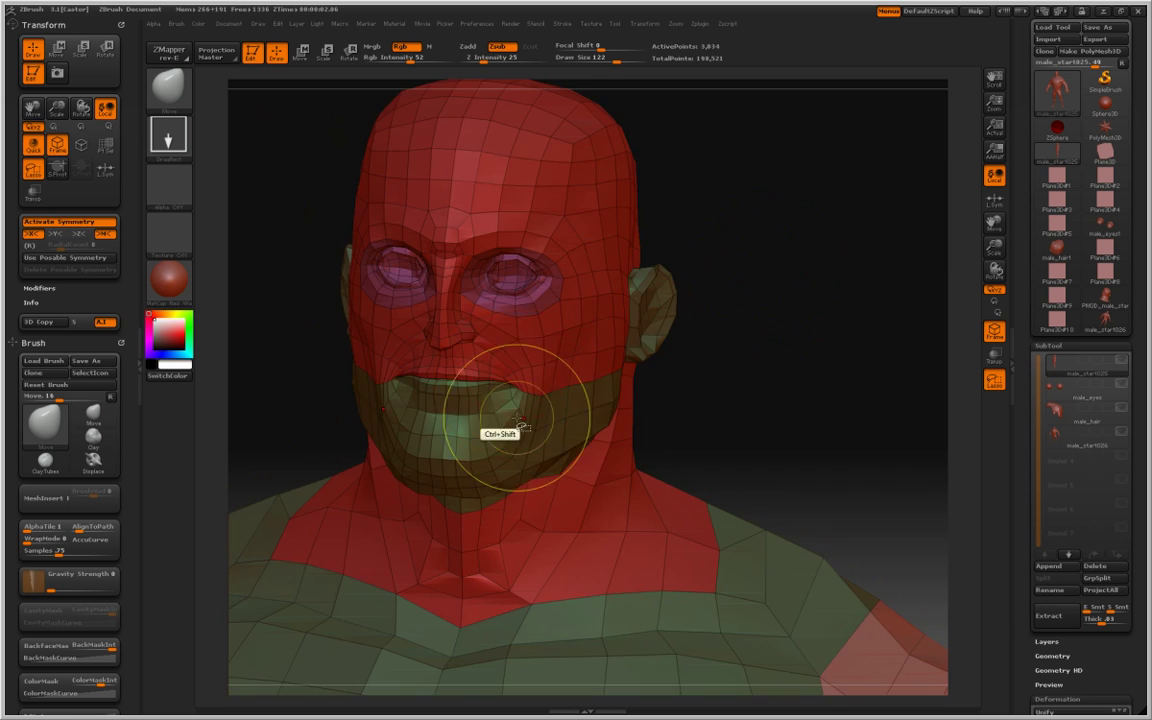
Isolate the jaw polygroup and adjust its mesh using the Move brush at draw sizes 76 and 34.
{"action": "left_click", "coordinate": [518, 418], "text": "ctrl+shift"}
{"action": "left_click_drag", "start_coordinate": [580, 250], "coordinate": [623, 238], "text": "alt"}
{"action": "left_click_drag", "start_coordinate": [599, 288], "coordinate": [550, 404]}
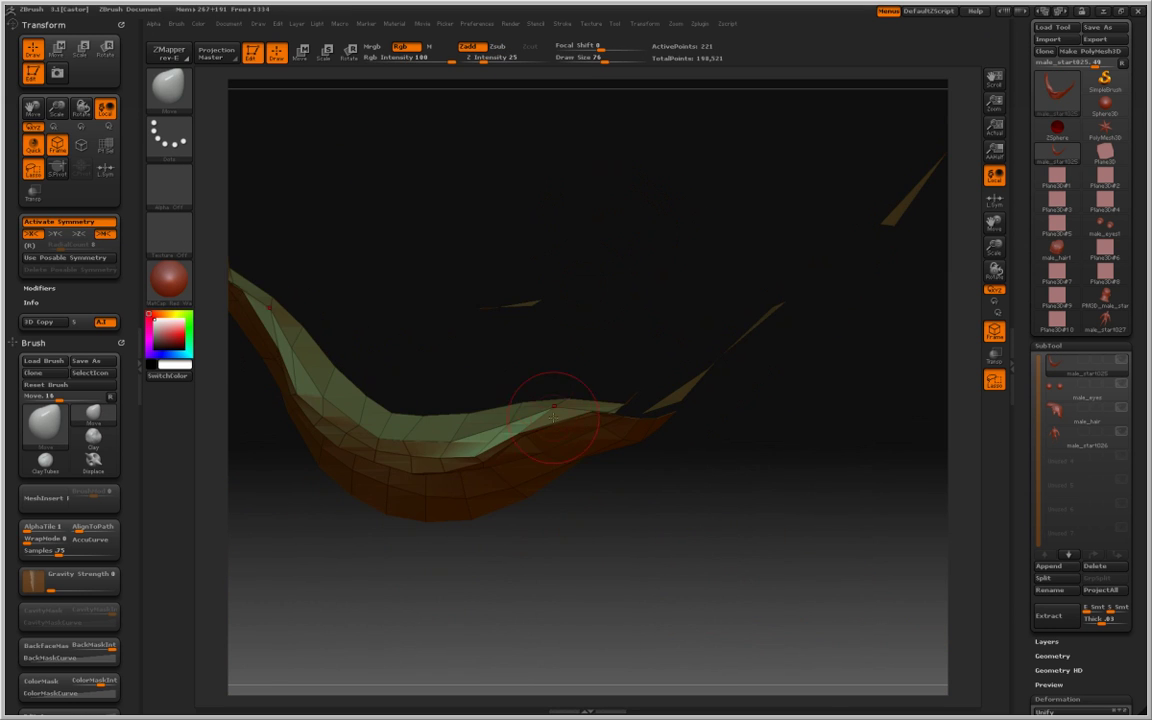
{"action": "mouse_move", "coordinate": [570, 348]}
{"action": "left_mouse_down"}
{"action": "mouse_move", "coordinate": [630, 270]}
{"action": "mouse_move", "coordinate": [563, 291]}
{"action": "left_mouse_up"}
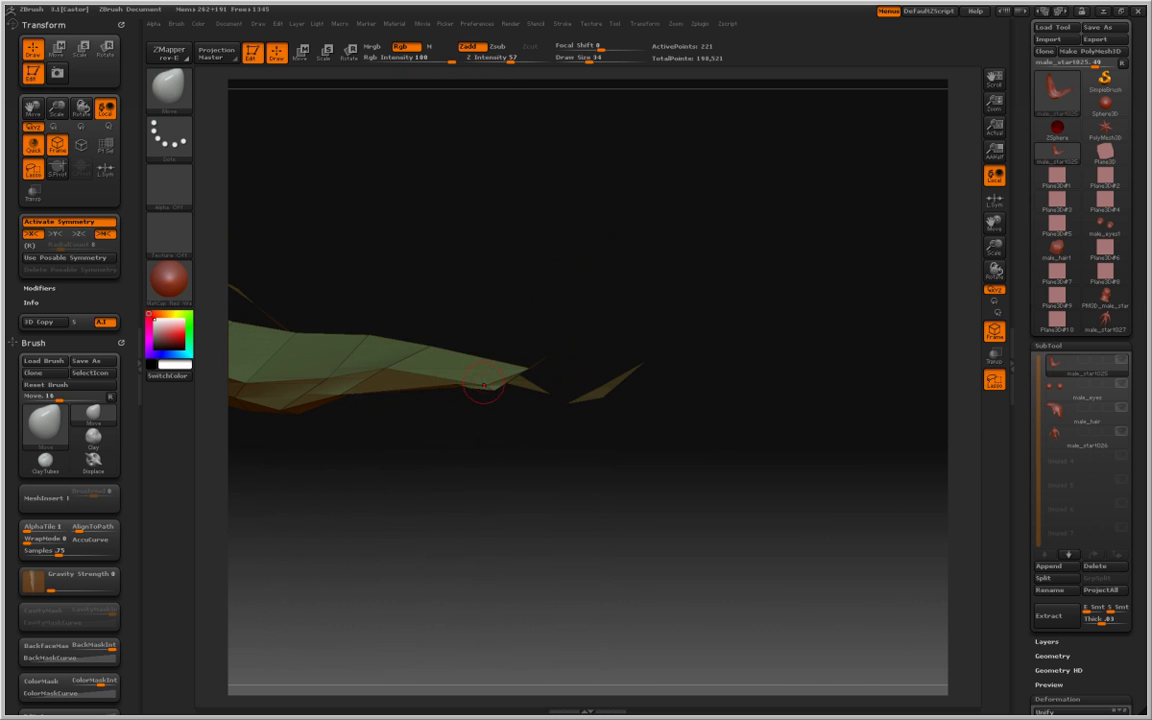
{"action": "mouse_move", "coordinate": [381, 370]}
{"action": "left_mouse_down"}
{"action": "mouse_move", "coordinate": [486, 213]}
{"action": "mouse_move", "coordinate": [460, 376]}
{"action": "mouse_move", "coordinate": [563, 267]}
{"action": "mouse_move", "coordinate": [471, 360]}
{"action": "mouse_move", "coordinate": [504, 337]}
{"action": "mouse_move", "coordinate": [467, 321]}
{"action": "left_mouse_up"}
{"action": "left_click_drag", "start_coordinate": [562, 322], "coordinate": [535, 233]}
{"action": "left_click_drag", "start_coordinate": [546, 292], "coordinate": [644, 315]}
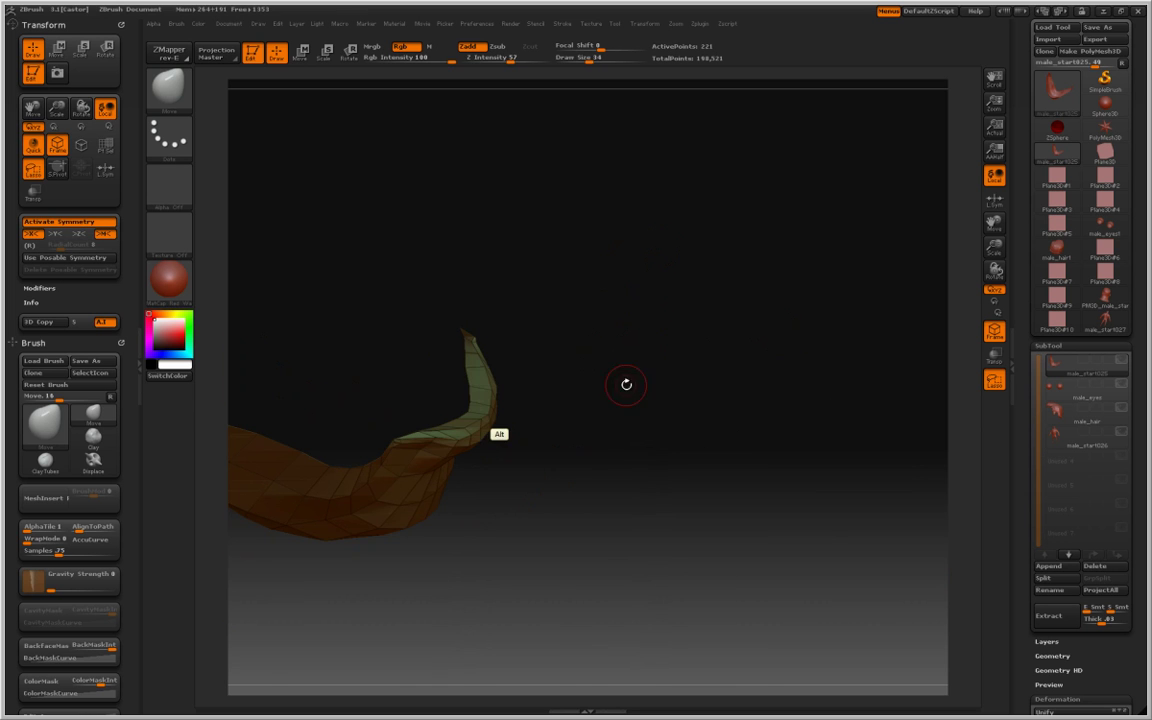
Activate the male_start026 subtool and isolate its jaw polygroup in the view.
{"action": "left_click", "coordinate": [1075, 438]}
{"action": "key", "text": "f"}
{"action": "left_click_drag", "start_coordinate": [757, 306], "coordinate": [882, 329], "text": "shift"}
{"action": "key", "text": "x"}
{"action": "left_click_drag", "start_coordinate": [1016, 604], "coordinate": [1026, 443]}
{"action": "left_click", "coordinate": [1050, 288]}
{"action": "left_click", "coordinate": [1057, 319]}
{"action": "left_click_drag", "start_coordinate": [1022, 242], "coordinate": [1020, 397]}
{"action": "left_click_drag", "start_coordinate": [812, 268], "coordinate": [775, 386]}
{"action": "left_click", "coordinate": [502, 393], "text": "ctrl+shift"}
{"action": "left_click_drag", "start_coordinate": [640, 314], "coordinate": [551, 364], "text": "alt"}
{"action": "key", "text": "f"}
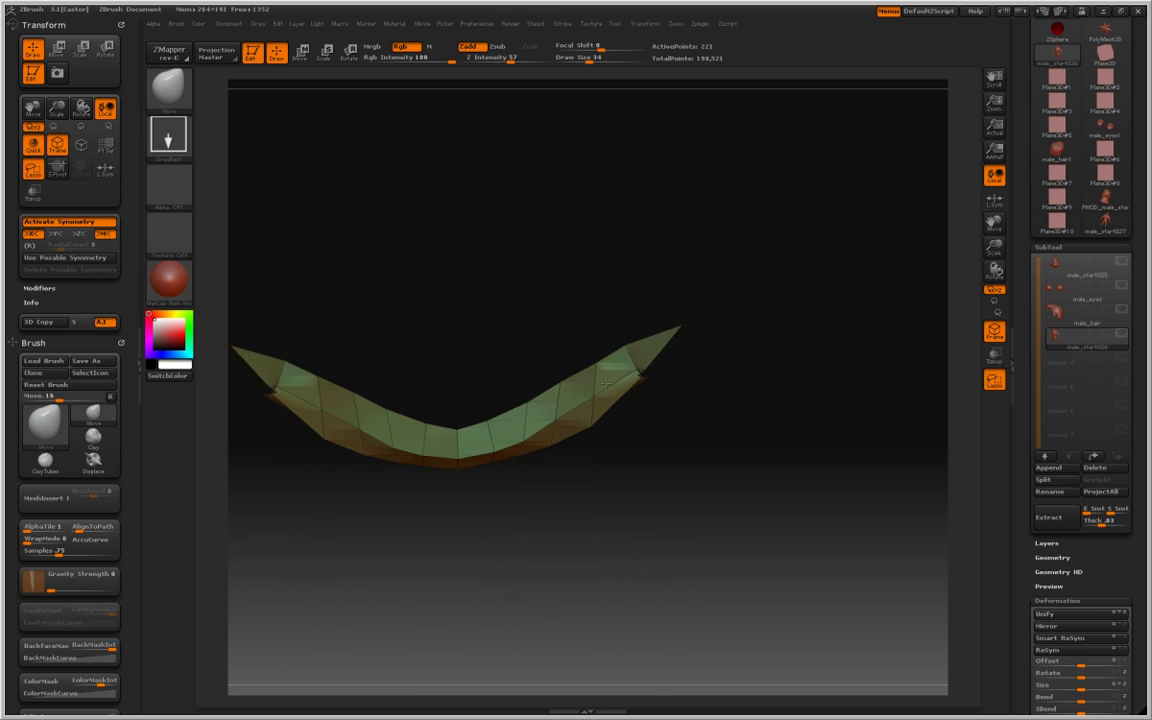
Adjust the points at the end of the isolated jaw strip using a Move brush with draw size 2.
{"action": "key", "text": "space"}
{"action": "mouse_move", "coordinate": [712, 425]}
{"action": "left_mouse_down", "text": "alt"}
{"action": "mouse_move", "coordinate": [725, 400]}
{"action": "mouse_move", "coordinate": [708, 417]}
{"action": "left_mouse_up", "text": "alt"}
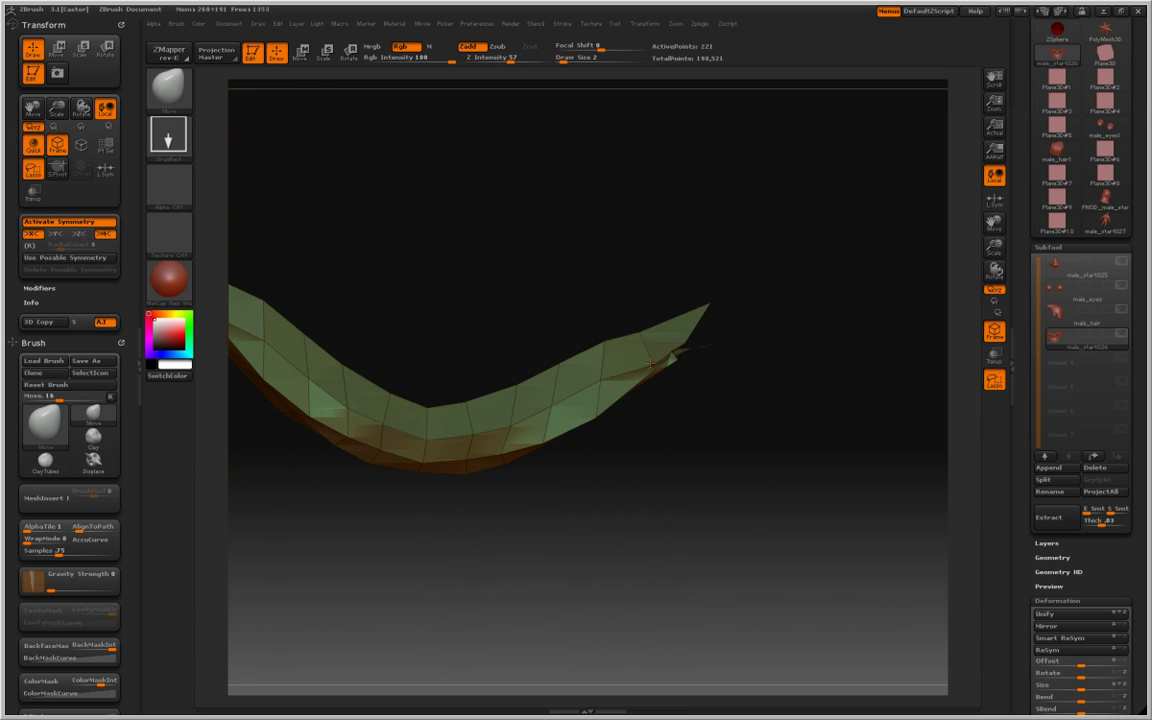
{"action": "left_click_drag", "start_coordinate": [685, 302], "coordinate": [687, 302]}
{"action": "mouse_move", "coordinate": [677, 420]}
{"action": "left_mouse_down"}
{"action": "mouse_move", "coordinate": [660, 365]}
{"action": "mouse_move", "coordinate": [674, 260]}
{"action": "mouse_move", "coordinate": [694, 522]}
{"action": "mouse_move", "coordinate": [551, 351]}
{"action": "left_mouse_up"}
{"action": "mouse_move", "coordinate": [471, 380]}
{"action": "left_mouse_down"}
{"action": "mouse_move", "coordinate": [570, 300]}
{"action": "mouse_move", "coordinate": [609, 211]}
{"action": "mouse_move", "coordinate": [571, 293]}
{"action": "mouse_move", "coordinate": [576, 360]}
{"action": "mouse_move", "coordinate": [717, 298]}
{"action": "mouse_move", "coordinate": [723, 247]}
{"action": "left_mouse_up"}
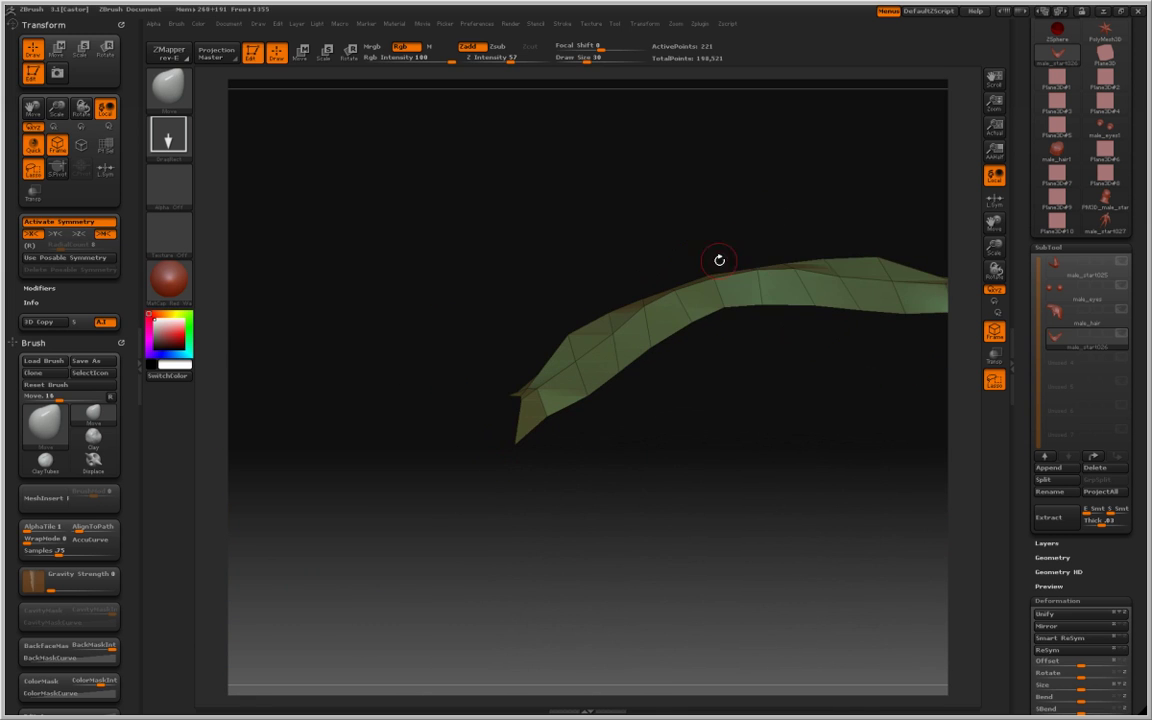
Examine the male_start026 mesh from several angles by isolating and revealing its polygroups.
{"action": "left_click", "coordinate": [661, 256], "text": "ctrl+shift"}
{"action": "key", "text": "f"}
{"action": "left_click_drag", "start_coordinate": [690, 236], "coordinate": [657, 281]}
{"action": "left_click", "coordinate": [657, 281], "text": "ctrl+shift"}
{"action": "mouse_move", "coordinate": [494, 323]}
{"action": "left_mouse_down", "text": "ctrl+shift"}
{"action": "mouse_move", "coordinate": [756, 553]}
{"action": "mouse_move", "coordinate": [500, 515]}
{"action": "left_mouse_up", "text": "ctrl+shift"}
{"action": "mouse_move", "coordinate": [765, 520]}
{"action": "left_mouse_down"}
{"action": "mouse_move", "coordinate": [779, 337]}
{"action": "mouse_move", "coordinate": [801, 599]}
{"action": "mouse_move", "coordinate": [720, 275]}
{"action": "left_mouse_up"}
{"action": "left_click_drag", "start_coordinate": [603, 366], "coordinate": [651, 381]}
{"action": "left_click_drag", "start_coordinate": [700, 450], "coordinate": [605, 360], "text": "alt"}
{"action": "left_click", "coordinate": [490, 425], "text": "ctrl+shift"}
{"action": "left_click_drag", "start_coordinate": [880, 260], "coordinate": [670, 208], "text": "alt"}
{"action": "left_click", "coordinate": [655, 384], "text": "ctrl+shift"}
{"action": "left_click", "coordinate": [734, 340], "text": "ctrl+shift"}
{"action": "left_click", "coordinate": [575, 340], "text": "ctrl+shift"}
{"action": "left_click", "coordinate": [575, 340], "text": "ctrl+shift"}
Mask the arms and lay a transpose line along the upper arm from the shoulder to the elbow.
{"action": "left_click", "coordinate": [770, 298], "text": "ctrl"}
{"action": "mouse_move", "coordinate": [770, 298]}
{"action": "left_mouse_down", "text": "alt"}
{"action": "mouse_move", "coordinate": [759, 329]}
{"action": "mouse_move", "coordinate": [778, 325]}
{"action": "mouse_move", "coordinate": [748, 306]}
{"action": "left_mouse_up", "text": "alt"}
{"action": "left_click", "coordinate": [778, 328], "text": "ctrl"}
{"action": "left_click", "coordinate": [780, 329], "text": "ctrl+shift"}
{"action": "key", "text": "b"}
{"action": "key", "text": "c"}
{"action": "key", "text": "t"}
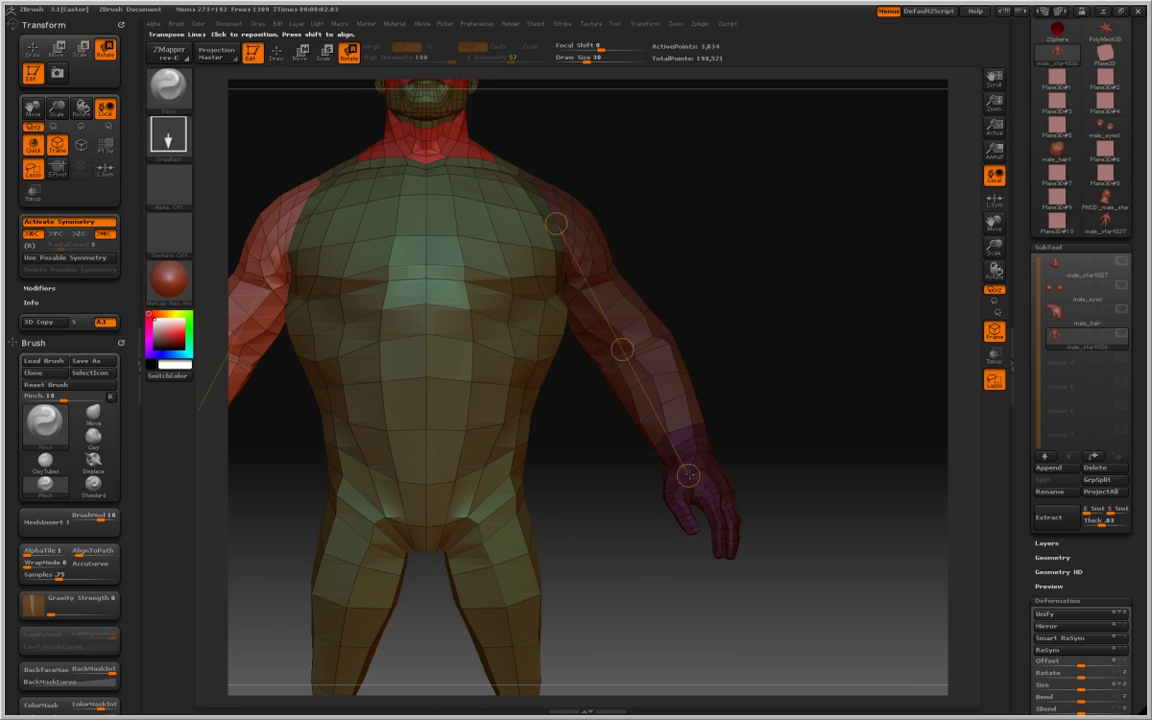
{"action": "left_click_drag", "start_coordinate": [793, 407], "coordinate": [600, 410]}
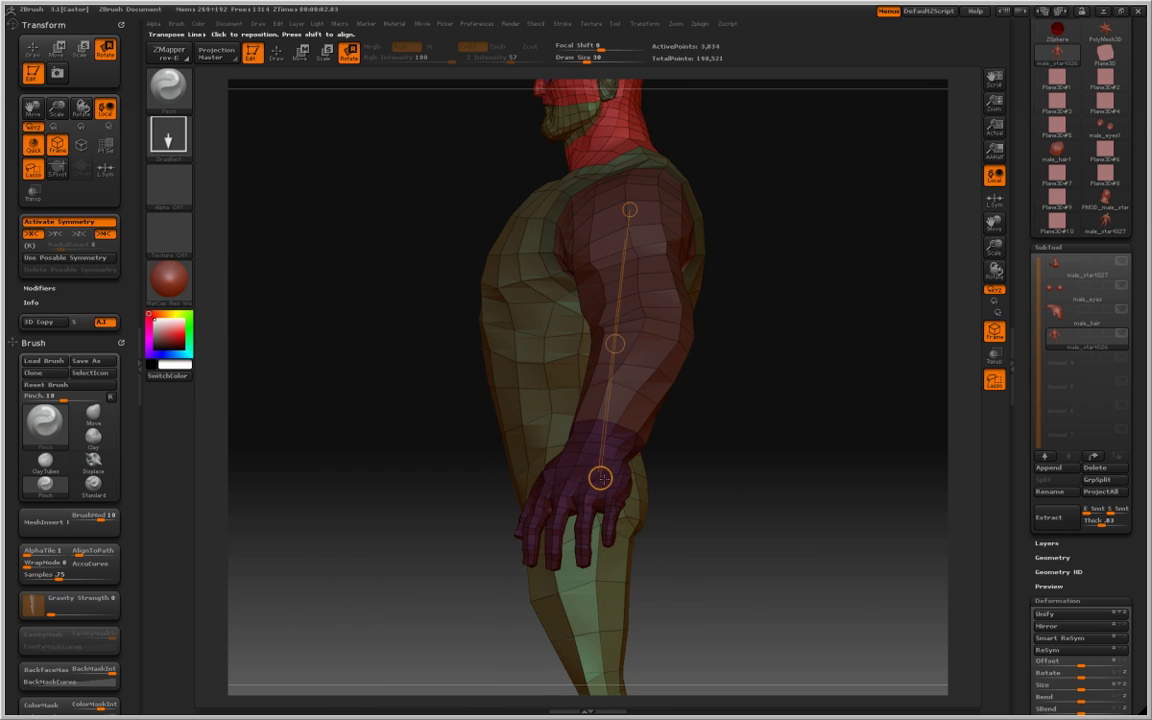
{"action": "left_click_drag", "start_coordinate": [350, 330], "coordinate": [521, 326]}
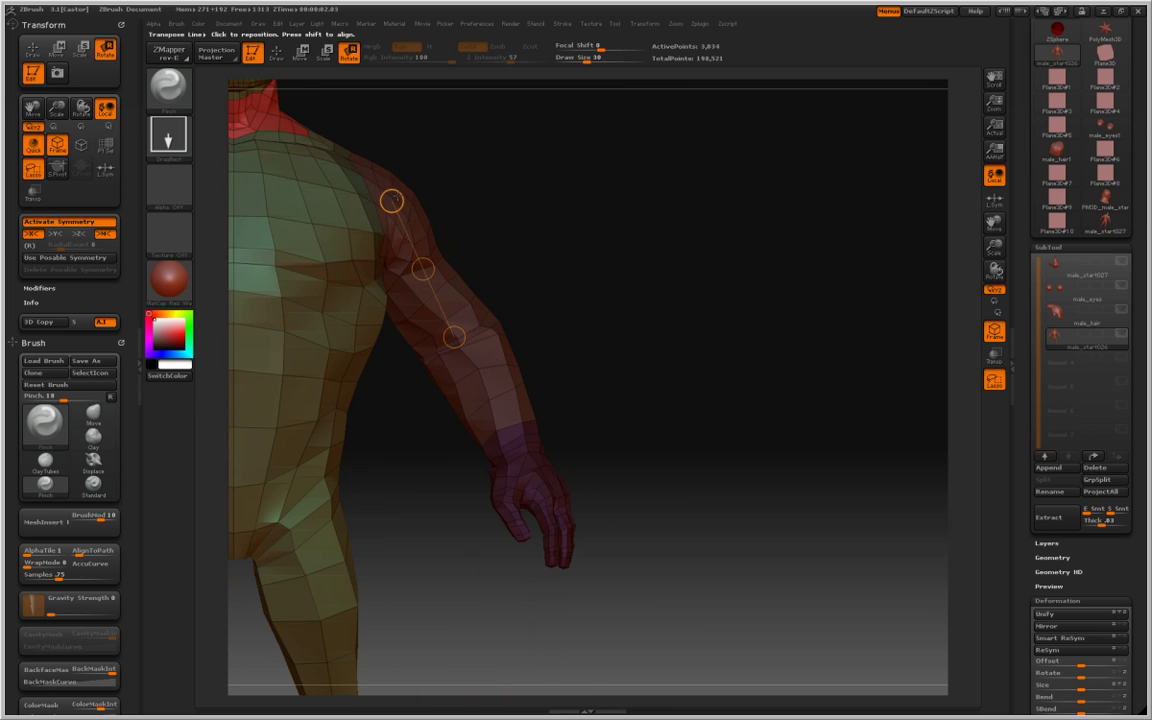
{"action": "left_click_drag", "start_coordinate": [560, 283], "coordinate": [659, 320]}
{"action": "key", "text": "e"}
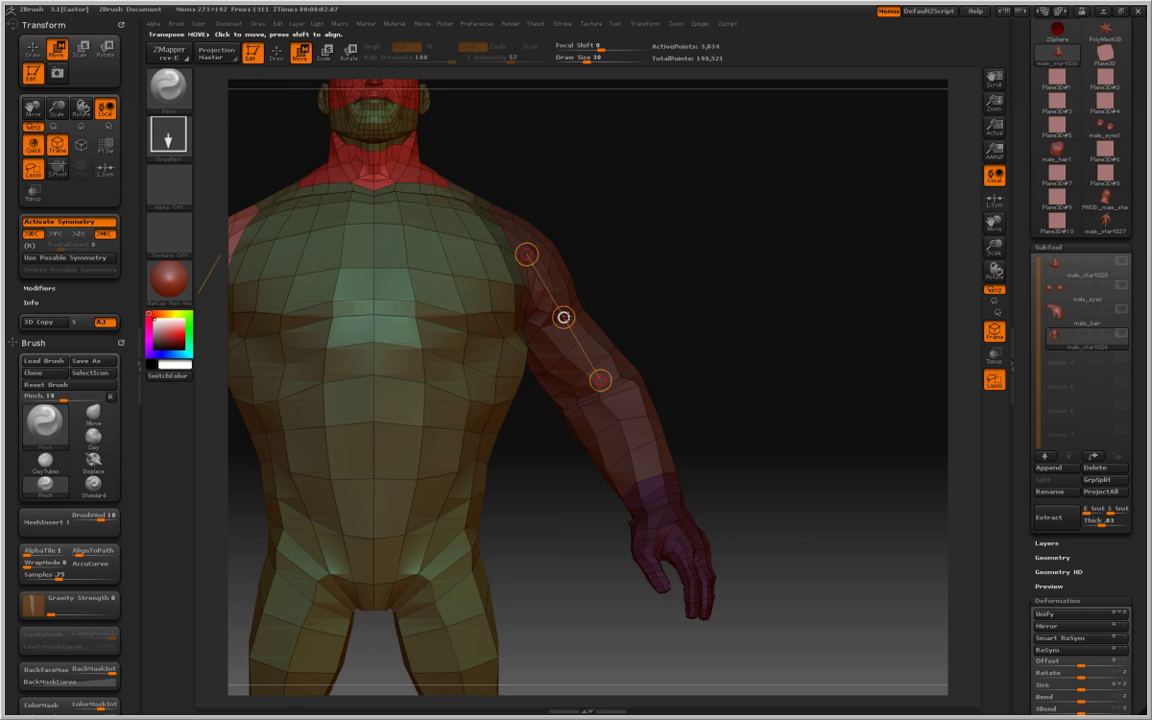
Invert the mask to protect the torso, turn off symmetry, and undo the last arm transformation.
{"action": "left_click", "coordinate": [612, 283], "text": "ctrl"}
{"action": "left_click_drag", "start_coordinate": [612, 283], "coordinate": [680, 279], "text": "alt"}
{"action": "key", "text": "x"}
{"action": "key", "text": "ctrl+z"}
{"action": "mouse_move", "coordinate": [631, 314]}
{"action": "left_mouse_down"}
{"action": "mouse_move", "coordinate": [679, 294]}
{"action": "mouse_move", "coordinate": [634, 296]}
{"action": "left_mouse_up"}
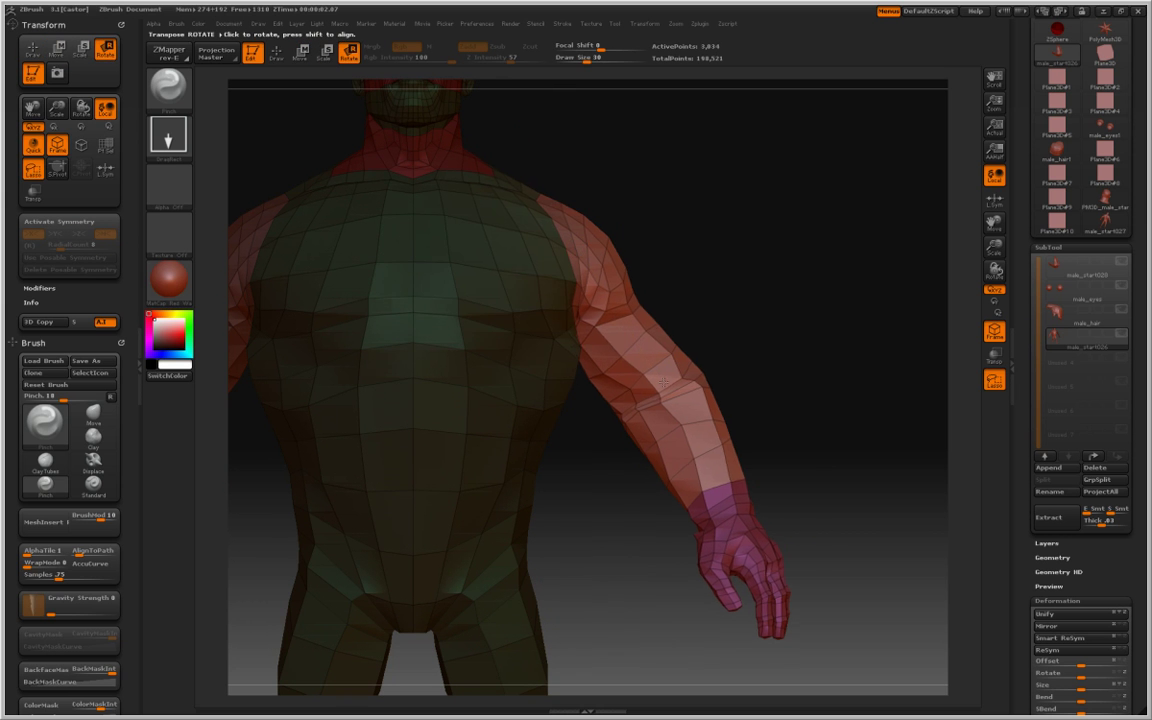
{"action": "left_click_drag", "start_coordinate": [618, 316], "coordinate": [628, 312]}
Place a transpose line along the upper arm from behind and clear the torso mask.
{"action": "left_click_drag", "start_coordinate": [706, 288], "coordinate": [526, 300]}
{"action": "left_click_drag", "start_coordinate": [519, 462], "coordinate": [530, 462]}
{"action": "left_click_drag", "start_coordinate": [592, 537], "coordinate": [550, 527]}
{"action": "left_click_drag", "start_coordinate": [605, 452], "coordinate": [643, 335], "text": "ctrl"}
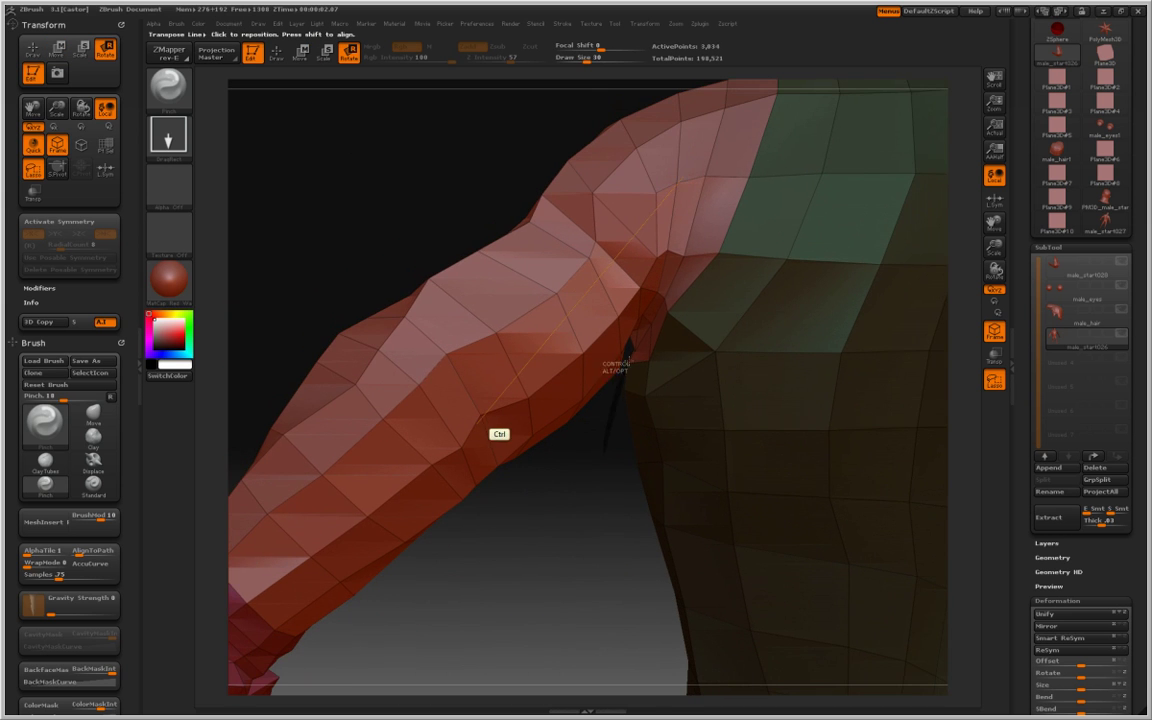
{"action": "mouse_move", "coordinate": [509, 558]}
{"action": "left_mouse_down"}
{"action": "mouse_move", "coordinate": [566, 357]}
{"action": "mouse_move", "coordinate": [702, 188]}
{"action": "mouse_move", "coordinate": [680, 205]}
{"action": "left_mouse_up"}
Shape the armpit and shoulder from several angles using the Move brush at draw sizes 82 and 53.
{"action": "key", "text": "q"}
{"action": "key", "text": "1"}
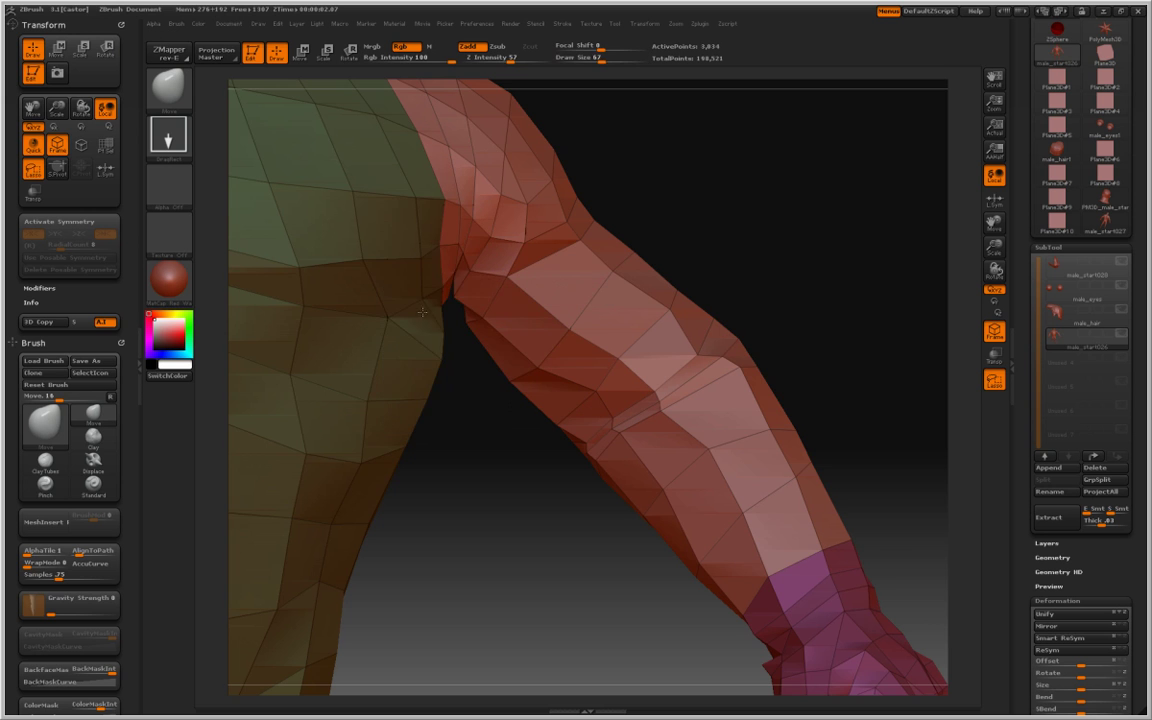
{"action": "mouse_move", "coordinate": [437, 333]}
{"action": "left_mouse_down"}
{"action": "mouse_move", "coordinate": [458, 404]}
{"action": "mouse_move", "coordinate": [484, 389]}
{"action": "left_mouse_up"}
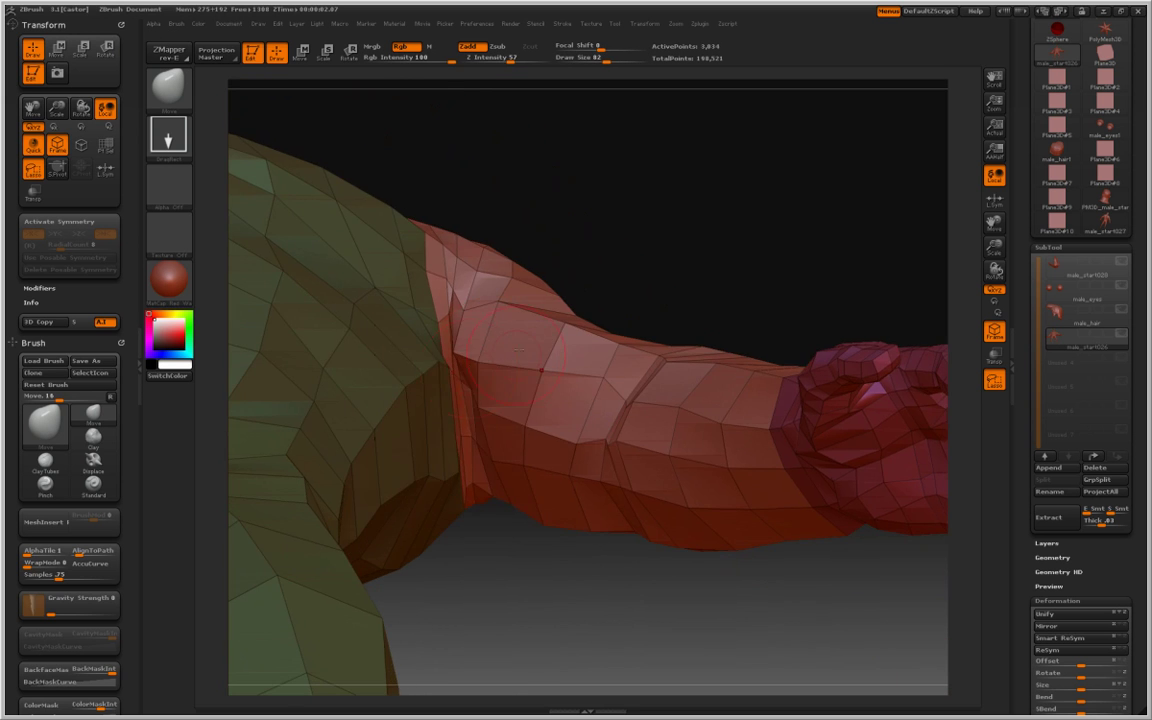
{"action": "left_click_drag", "start_coordinate": [577, 248], "coordinate": [480, 430]}
{"action": "left_click_drag", "start_coordinate": [660, 468], "coordinate": [698, 476]}
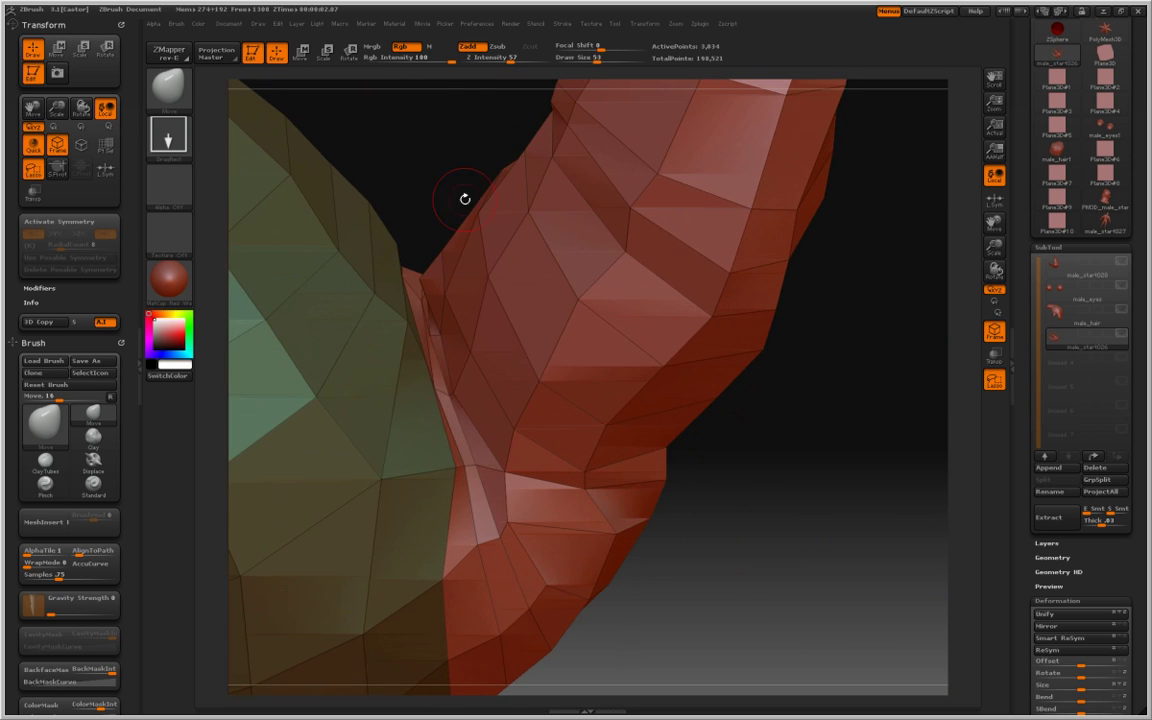
{"action": "left_click_drag", "start_coordinate": [448, 175], "coordinate": [413, 240]}
{"action": "left_click_drag", "start_coordinate": [453, 165], "coordinate": [443, 497]}
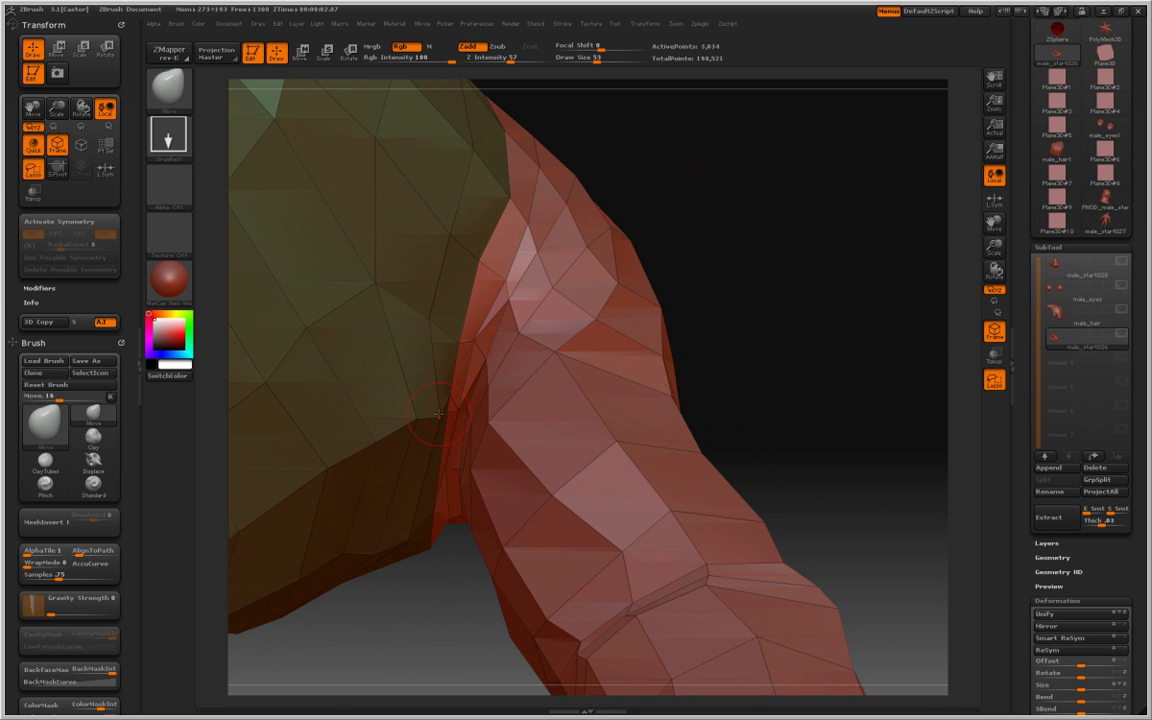
{"action": "mouse_move", "coordinate": [717, 267]}
{"action": "left_mouse_down", "text": "alt"}
{"action": "mouse_move", "coordinate": [797, 297]}
{"action": "mouse_move", "coordinate": [733, 365]}
{"action": "mouse_move", "coordinate": [761, 365]}
{"action": "left_mouse_up", "text": "alt"}
{"action": "key", "text": "space"}
{"action": "mouse_move", "coordinate": [787, 301]}
{"action": "left_mouse_down"}
{"action": "mouse_move", "coordinate": [812, 301]}
{"action": "mouse_move", "coordinate": [797, 219]}
{"action": "mouse_move", "coordinate": [500, 428]}
{"action": "left_mouse_up"}
{"action": "left_click_drag", "start_coordinate": [823, 270], "coordinate": [420, 270]}
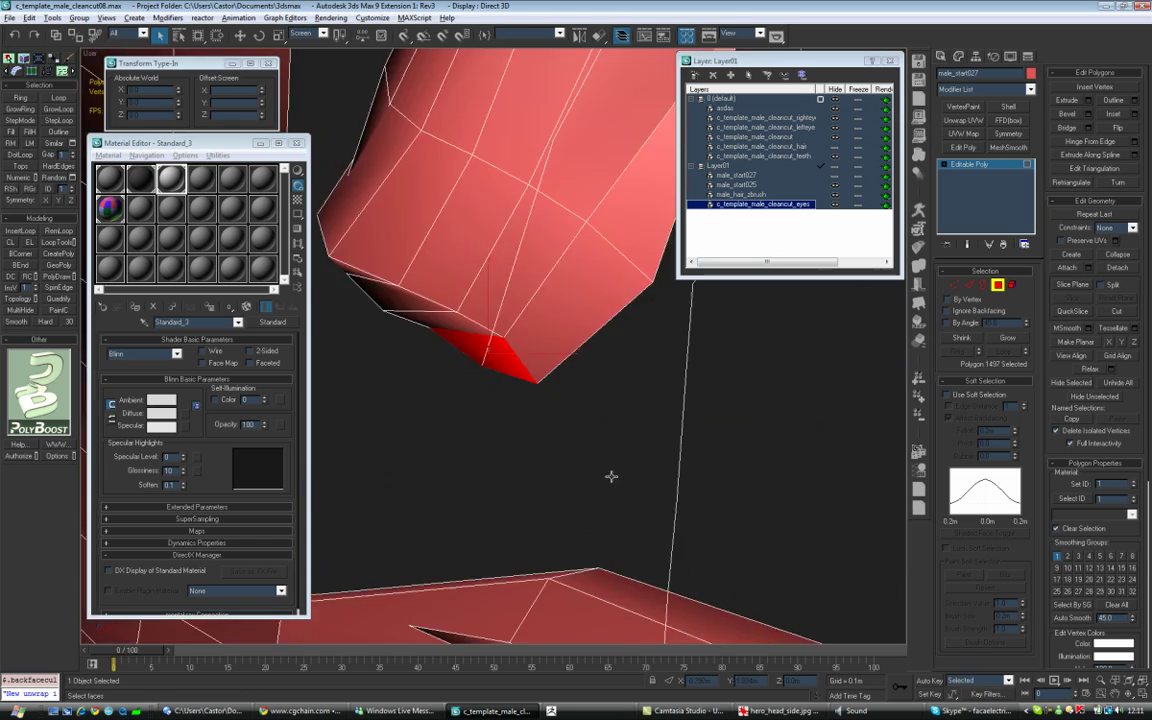
In 3ds Max, cut an edge across the border faces of male_start027 and remove the neighbouring diagonal edge.
{"action": "middle_click_drag", "start_coordinate": [630, 463], "coordinate": [430, 560], "text": "alt"}
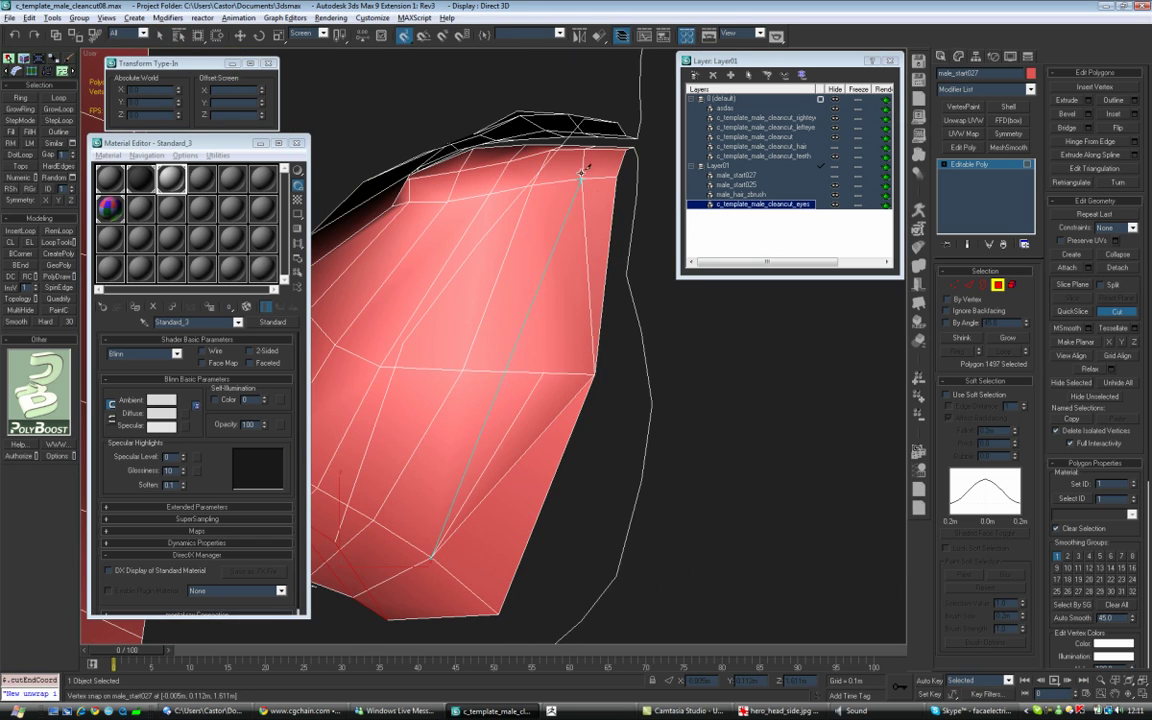
{"action": "key", "text": "2"}
{"action": "left_click", "coordinate": [551, 427]}
{"action": "key", "text": "BackSpace"}
Weld the four selected border vertices with a weld threshold of 0.001 m.
{"action": "key", "text": "1"}
{"action": "left_click_drag", "start_coordinate": [617, 386], "coordinate": [580, 360]}
{"action": "key", "text": "ctrl+shift+w"}
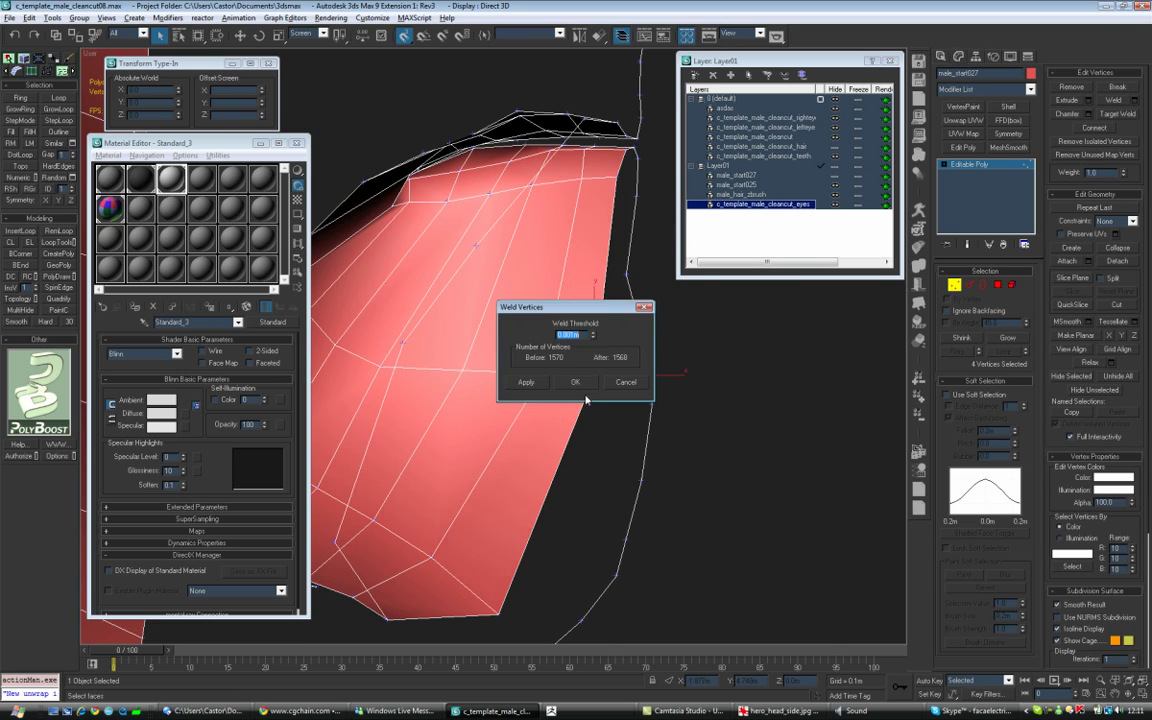
{"action": "left_click", "coordinate": [593, 388]}
Select the polygons around the creased area of male_start027 and hide the unselected faces.
{"action": "scroll", "coordinate": [593, 386], "scroll_direction": "up", "scroll_amount": 3}
{"action": "middle_click_drag", "start_coordinate": [594, 380], "coordinate": [690, 414]}
{"action": "scroll", "coordinate": [682, 455], "scroll_direction": "down", "scroll_amount": 5}
{"action": "left_click", "coordinate": [611, 384]}
{"action": "key", "text": "4"}
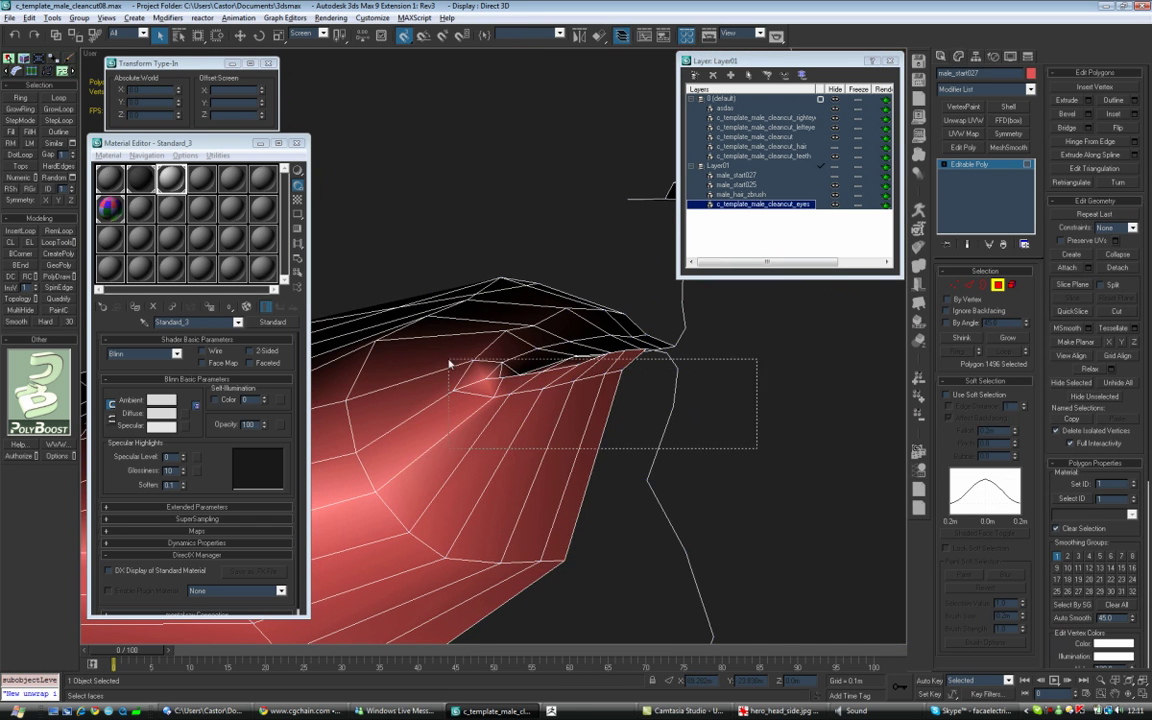
{"action": "left_click", "coordinate": [485, 377]}
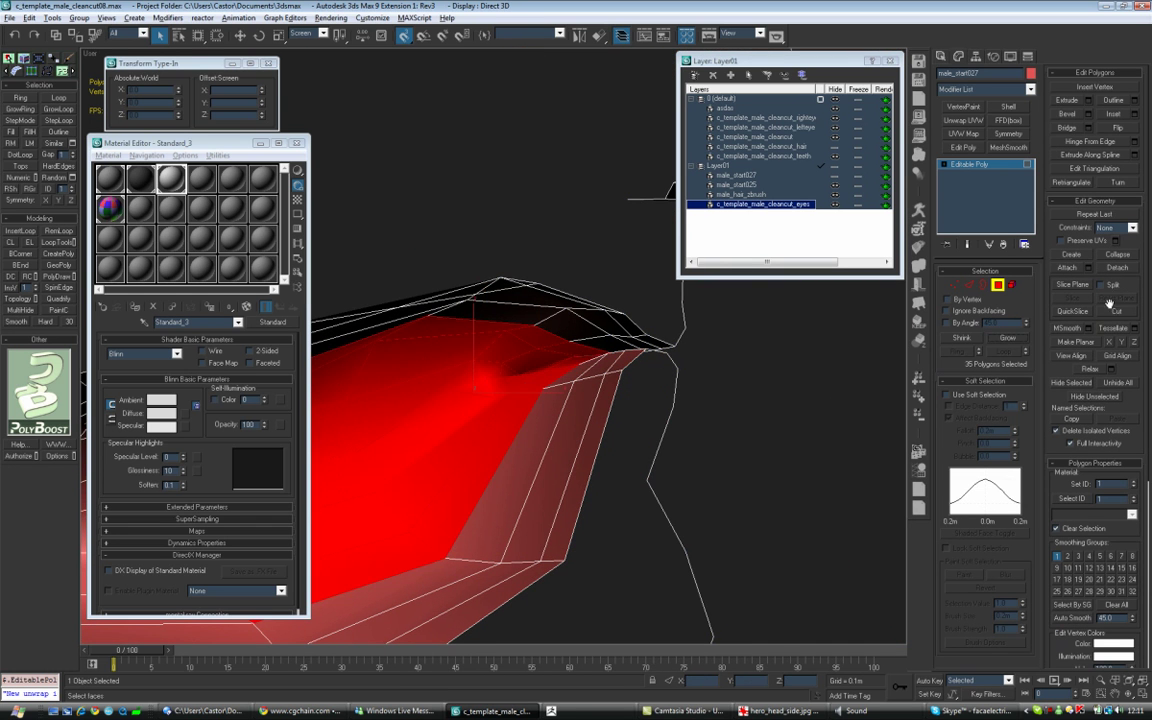
{"action": "left_click", "coordinate": [1115, 396]}
Pick edges and polygons on the isolated patch for inspection and unhide all faces.
{"action": "middle_click_drag", "start_coordinate": [684, 397], "coordinate": [582, 365], "text": "alt"}
{"action": "left_click", "coordinate": [548, 415]}
{"action": "middle_click_drag", "start_coordinate": [548, 415], "coordinate": [499, 527], "text": "alt"}
{"action": "key", "text": "2"}
{"action": "left_click", "coordinate": [486, 446]}
{"action": "left_click", "coordinate": [544, 460]}
{"action": "scroll", "coordinate": [499, 527], "scroll_direction": "down", "scroll_amount": 4}
{"action": "left_click", "coordinate": [998, 287]}
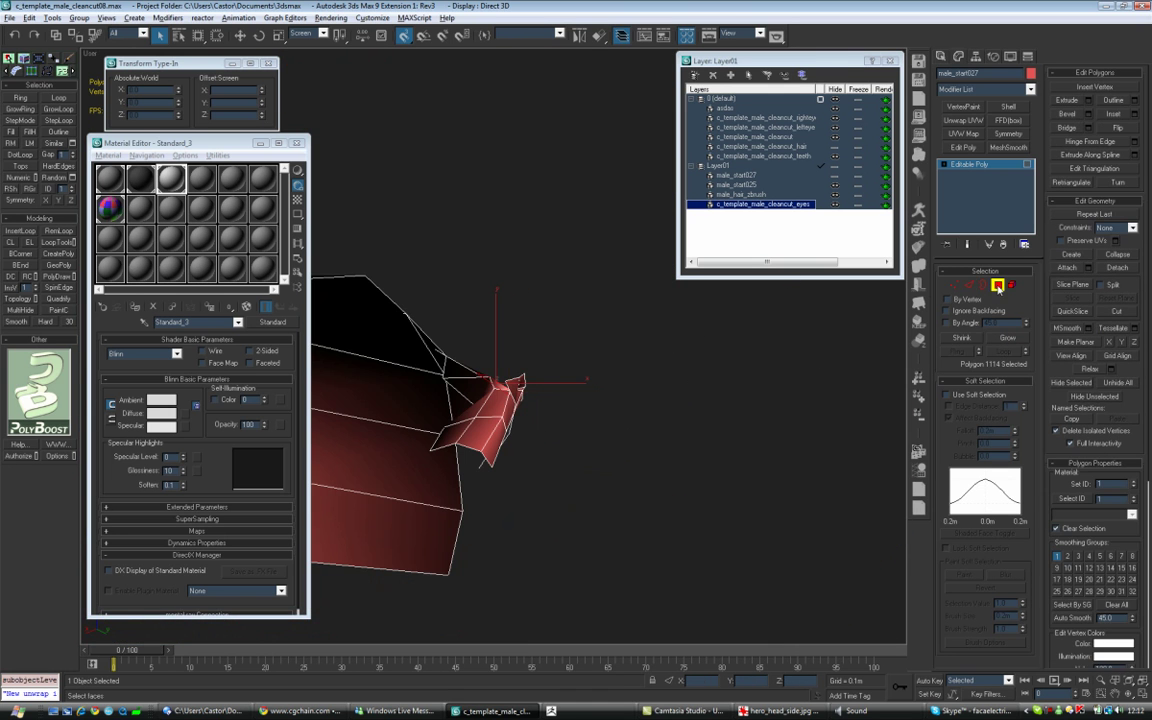
{"action": "left_click", "coordinate": [1118, 383]}
Examine the edge flow in the crease of the complete male_start027 mesh at close range.
{"action": "scroll", "coordinate": [650, 424], "scroll_direction": "down", "scroll_amount": 5}
{"action": "scroll", "coordinate": [507, 368], "scroll_direction": "up", "scroll_amount": 3}
{"action": "middle_click_drag", "start_coordinate": [650, 424], "coordinate": [494, 292]}
{"action": "scroll", "coordinate": [493, 292], "scroll_direction": "up", "scroll_amount": 5}
{"action": "key", "text": "2"}
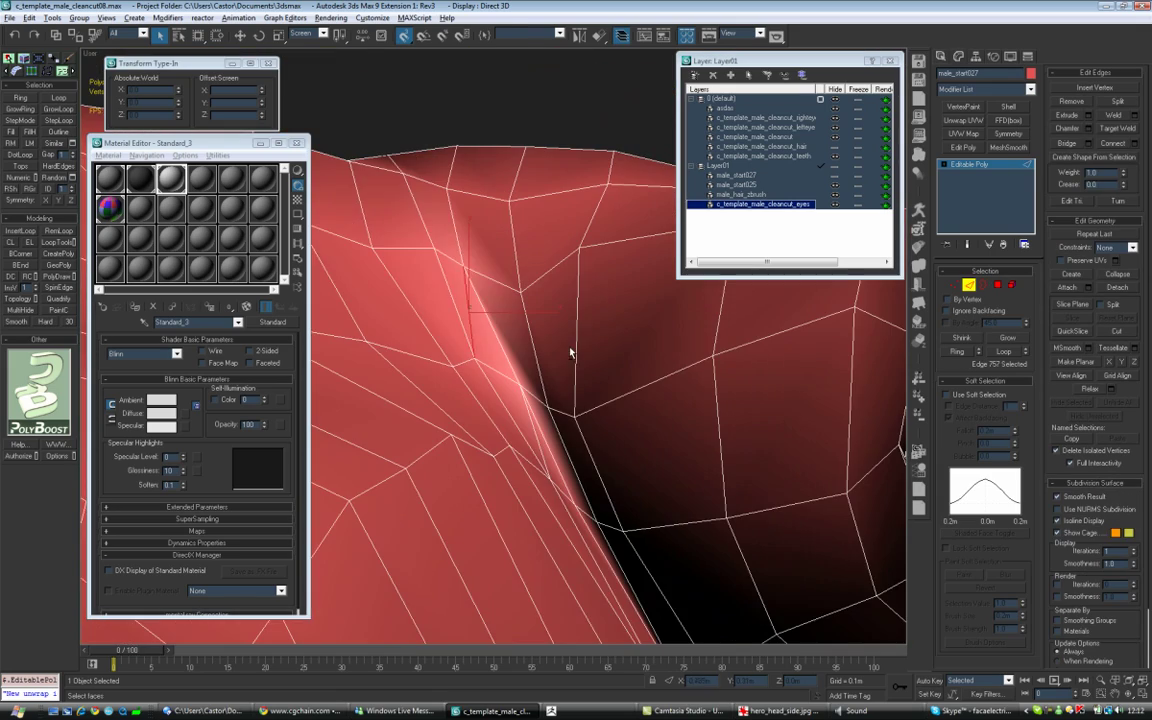
{"action": "middle_click_drag", "start_coordinate": [577, 480], "coordinate": [566, 377], "text": "alt"}
{"action": "scroll", "coordinate": [566, 377], "scroll_direction": "down", "scroll_amount": 5}
{"action": "left_click", "coordinate": [969, 285]}
Move the Material Editor and transform type-in windows clear of the middle of the viewport.
{"action": "left_click", "coordinate": [218, 155]}
{"action": "left_click", "coordinate": [228, 183]}
{"action": "left_click", "coordinate": [670, 471]}
{"action": "left_click_drag", "start_coordinate": [232, 143], "coordinate": [209, 414]}
{"action": "left_click_drag", "start_coordinate": [176, 61], "coordinate": [772, 294]}
Select all three-sided faces of male_start027 with the PolyBoost Numeric tool.
{"action": "middle_click_drag", "start_coordinate": [380, 205], "coordinate": [602, 140], "text": "alt"}
{"action": "key", "text": "3"}
{"action": "left_click", "coordinate": [422, 269]}
{"action": "key", "text": "z"}
{"action": "middle_click_drag", "start_coordinate": [422, 269], "coordinate": [560, 268], "text": "alt"}
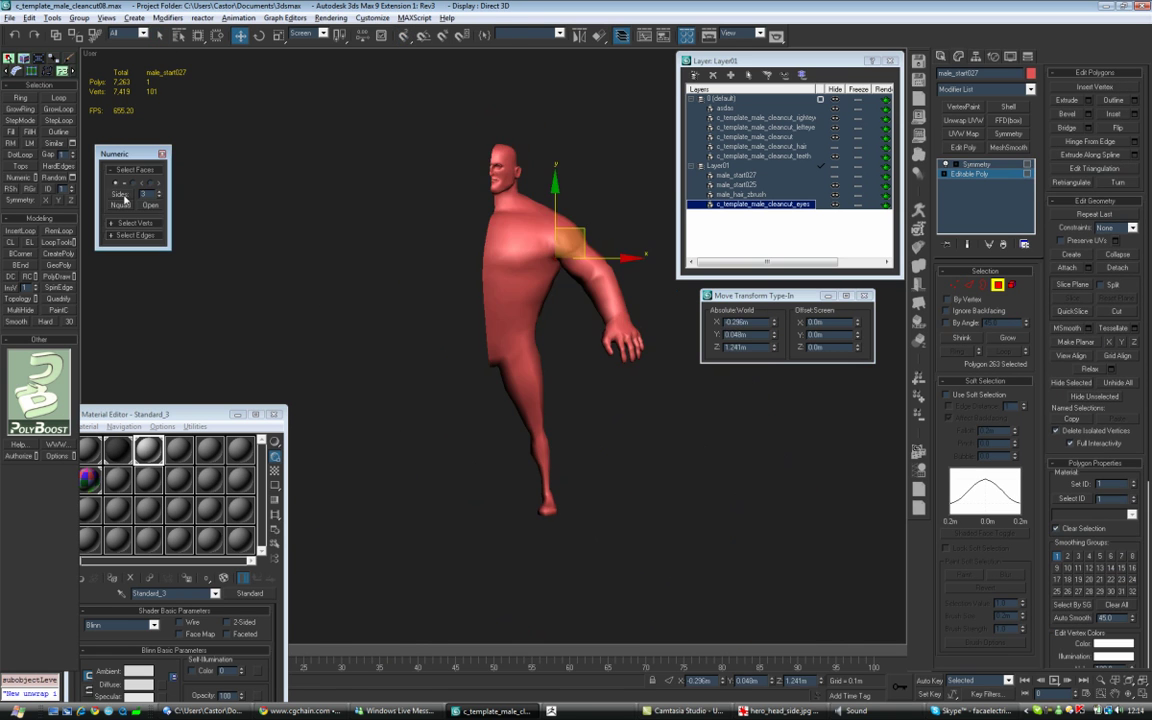
{"action": "scroll", "coordinate": [476, 368], "scroll_direction": "up", "scroll_amount": 8}
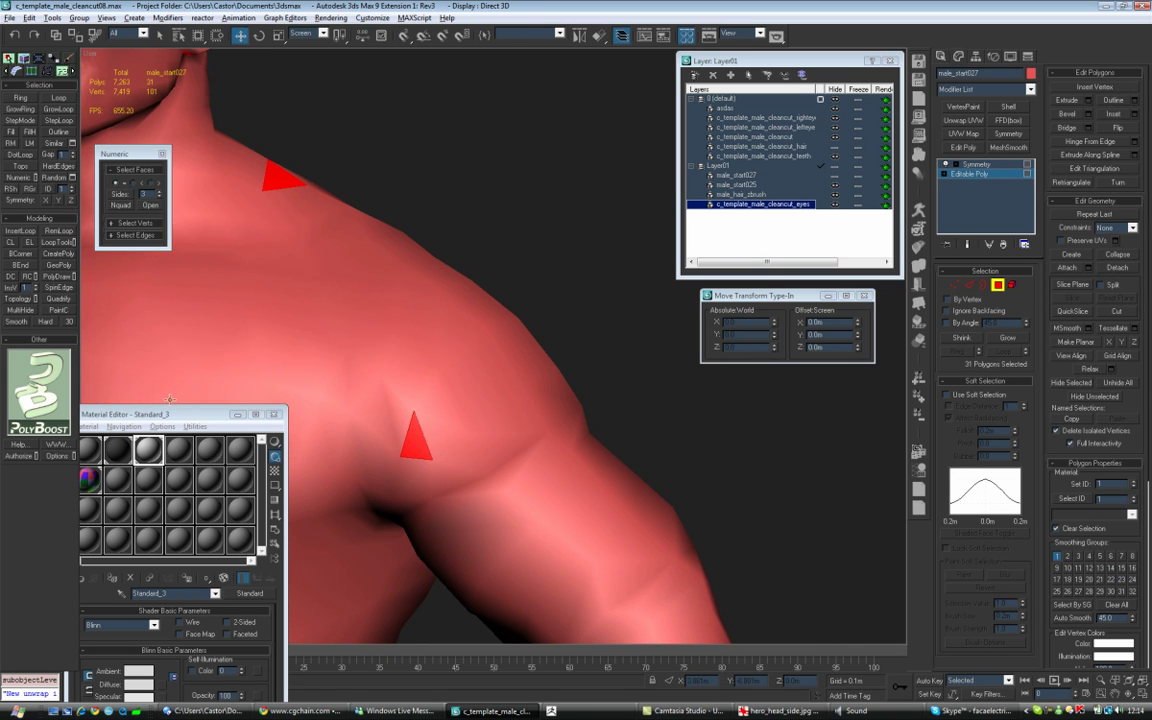
Reposition the Material Editor, apply the grey Standard_7 material to the body, and display edged faces.
{"action": "left_click_drag", "start_coordinate": [150, 413], "coordinate": [150, 357]}
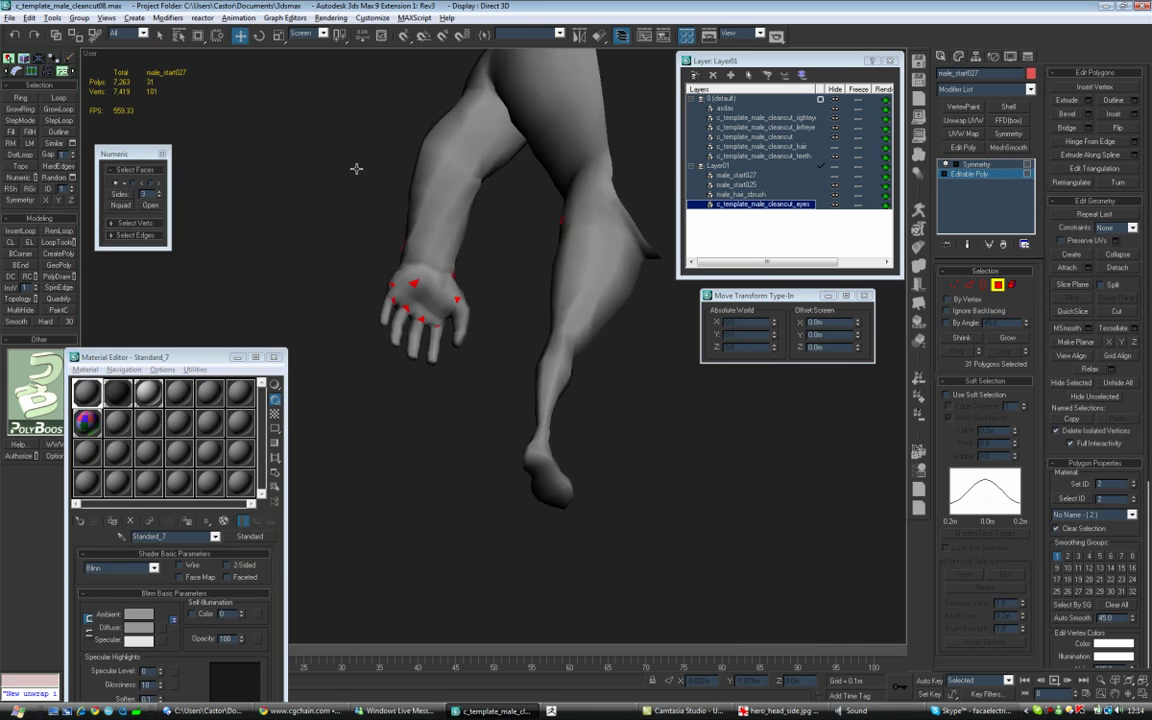
{"action": "scroll", "coordinate": [355, 172], "scroll_direction": "up", "scroll_amount": 4}
{"action": "key", "text": "F4"}
{"action": "scroll", "coordinate": [457, 212], "scroll_direction": "up", "scroll_amount": 3}
Examine the selected triangles and surrounding edge flow across the body, alternating between vertex and polygon selection.
{"action": "key", "text": "1"}
{"action": "left_click", "coordinate": [414, 196]}
{"action": "key", "text": "4"}
{"action": "middle_click_drag", "start_coordinate": [461, 178], "coordinate": [508, 350], "text": "alt"}
{"action": "scroll", "coordinate": [486, 149], "scroll_direction": "down", "scroll_amount": 5}
{"action": "middle_click_drag", "start_coordinate": [508, 350], "coordinate": [534, 206]}
{"action": "scroll", "coordinate": [524, 473], "scroll_direction": "up", "scroll_amount": 5}
{"action": "middle_click_drag", "start_coordinate": [524, 473], "coordinate": [471, 311]}
{"action": "key", "text": "1"}
{"action": "left_click", "coordinate": [346, 375]}
{"action": "middle_click_drag", "start_coordinate": [346, 375], "coordinate": [541, 349], "text": "alt"}
{"action": "key", "text": "4"}
{"action": "scroll", "coordinate": [507, 472], "scroll_direction": "down", "scroll_amount": 4}
{"action": "scroll", "coordinate": [541, 349], "scroll_direction": "down", "scroll_amount": 5}
{"action": "left_click_drag", "start_coordinate": [594, 609], "coordinate": [359, 341], "text": "alt"}
{"action": "key", "text": "z"}
{"action": "middle_click_drag", "start_coordinate": [600, 380], "coordinate": [560, 420], "text": "alt"}
{"action": "scroll", "coordinate": [600, 372], "scroll_direction": "down", "scroll_amount": 4}
{"action": "scroll", "coordinate": [575, 429], "scroll_direction": "down", "scroll_amount": 4}
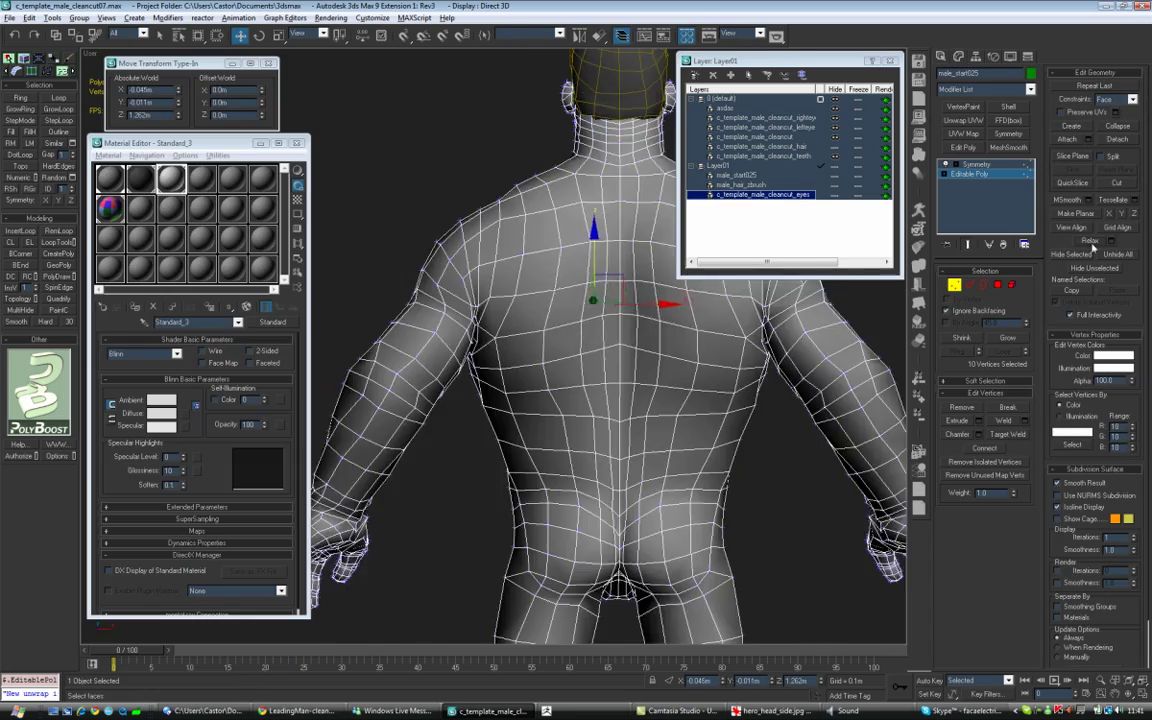
Select and nudge individual vertices at the corner of the mouth to tidy the lip edge flow.
{"action": "middle_click_drag", "start_coordinate": [560, 420], "coordinate": [600, 330], "text": "alt"}
{"action": "scroll", "coordinate": [457, 373], "scroll_direction": "down", "scroll_amount": 3}
{"action": "scroll", "coordinate": [568, 305], "scroll_direction": "up", "scroll_amount": 4}
{"action": "left_click", "coordinate": [568, 305]}
{"action": "middle_click_drag", "start_coordinate": [575, 540], "coordinate": [610, 450], "text": "alt"}
{"action": "scroll", "coordinate": [597, 471], "scroll_direction": "up", "scroll_amount": 6}
{"action": "left_click", "coordinate": [612, 489]}
{"action": "middle_click_drag", "start_coordinate": [625, 507], "coordinate": [565, 372], "text": "alt"}
{"action": "scroll", "coordinate": [553, 357], "scroll_direction": "up", "scroll_amount": 4}
{"action": "left_click", "coordinate": [548, 372]}
{"action": "left_click_drag", "start_coordinate": [560, 354], "coordinate": [554, 348]}
{"action": "middle_click_drag", "start_coordinate": [554, 348], "coordinate": [540, 329], "text": "alt"}
{"action": "middle_click_drag", "start_coordinate": [505, 377], "coordinate": [548, 369], "text": "alt"}
{"action": "left_click", "coordinate": [548, 369]}
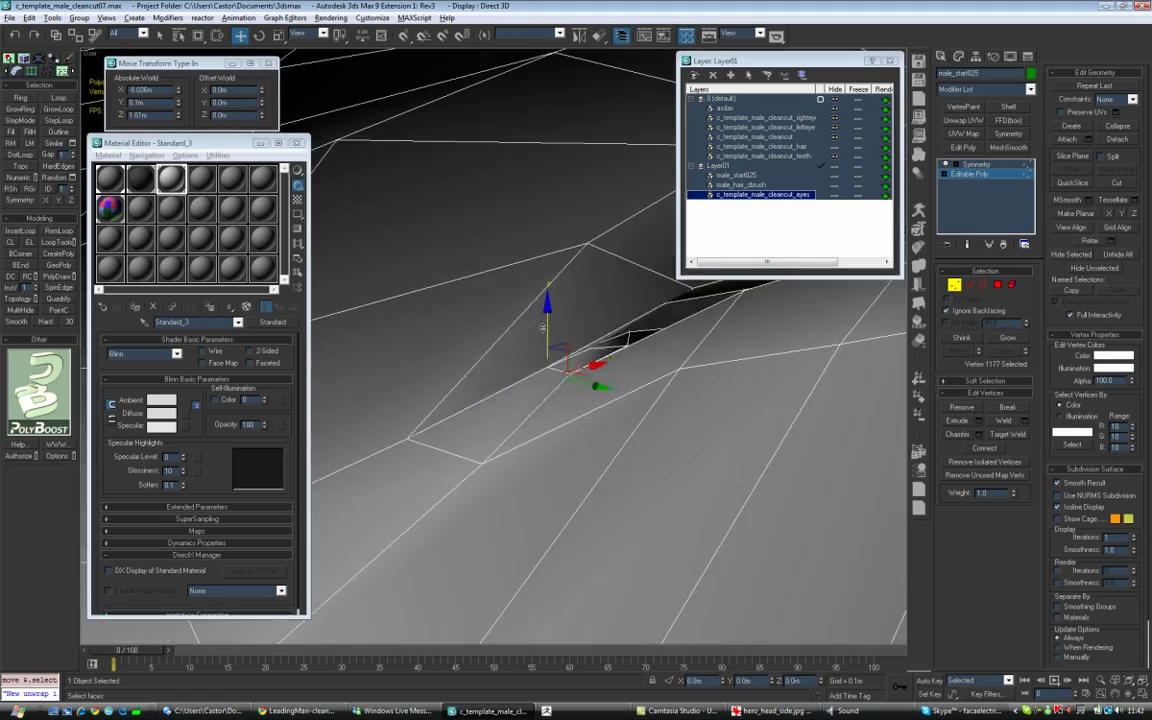
Move the inner mouth-corner vertices to even out the spacing where the lips meet.
{"action": "key", "text": "1"}
{"action": "left_click", "coordinate": [630, 306]}
{"action": "middle_click_drag", "start_coordinate": [630, 306], "coordinate": [512, 460], "text": "alt"}
{"action": "key", "text": "shift+x"}
{"action": "left_click_drag", "start_coordinate": [630, 396], "coordinate": [587, 380]}
{"action": "middle_click_drag", "start_coordinate": [587, 380], "coordinate": [537, 258], "text": "alt"}
{"action": "left_click", "coordinate": [818, 393]}
{"action": "left_click", "coordinate": [535, 301]}
{"action": "middle_click_drag", "start_coordinate": [645, 291], "coordinate": [748, 372], "text": "alt"}
Reposition the vertices along the edge of the lips near the mouth corner.
{"action": "left_click", "coordinate": [593, 349]}
{"action": "left_click", "coordinate": [475, 373]}
{"action": "key", "text": "shift+x"}
{"action": "left_click_drag", "start_coordinate": [499, 348], "coordinate": [535, 338]}
{"action": "key", "text": "shift+x"}
{"action": "left_click", "coordinate": [686, 333]}
{"action": "middle_click_drag", "start_coordinate": [686, 333], "coordinate": [560, 390], "text": "alt"}
Select the vertices along the lip opening and enable soft selection with a 0.005 m falloff.
{"action": "left_click", "coordinate": [632, 396]}
{"action": "left_click_drag", "start_coordinate": [455, 292], "coordinate": [496, 342]}
{"action": "left_click", "coordinate": [985, 381]}
{"action": "left_click", "coordinate": [947, 395]}
{"action": "right_click", "coordinate": [1016, 432]}
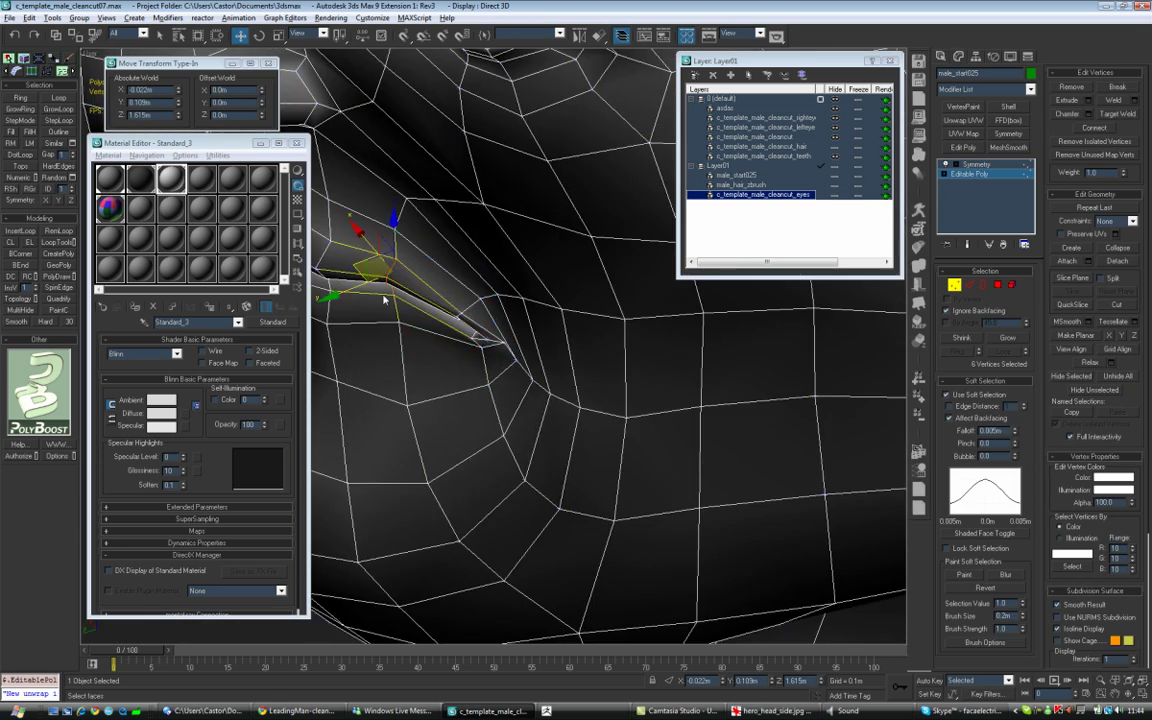
{"action": "middle_click_drag", "start_coordinate": [361, 265], "coordinate": [433, 404], "text": "alt"}
Turn off soft selection and relax the vertices around the mouth corner with constraints set to Face.
{"action": "left_click", "coordinate": [947, 395]}
{"action": "left_click", "coordinate": [517, 347]}
{"action": "key", "text": "shift+x"}
{"action": "scroll", "coordinate": [528, 352], "scroll_direction": "down", "scroll_amount": 3}
{"action": "mouse_move", "coordinate": [551, 376]}
{"action": "middle_mouse_down", "text": "alt"}
{"action": "mouse_move", "coordinate": [528, 352]}
{"action": "mouse_move", "coordinate": [560, 365]}
{"action": "middle_mouse_up", "text": "alt"}
{"action": "left_click", "coordinate": [568, 386]}
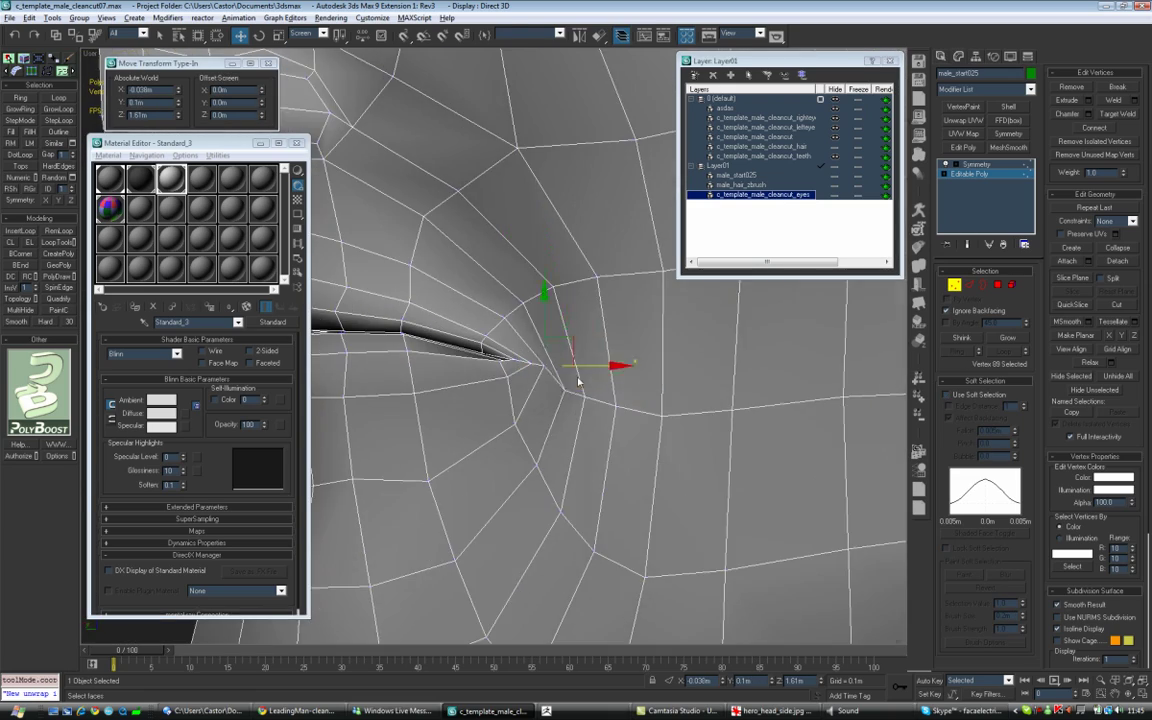
{"action": "left_click", "coordinate": [616, 402]}
{"action": "scroll", "coordinate": [602, 476], "scroll_direction": "down", "scroll_amount": 3}
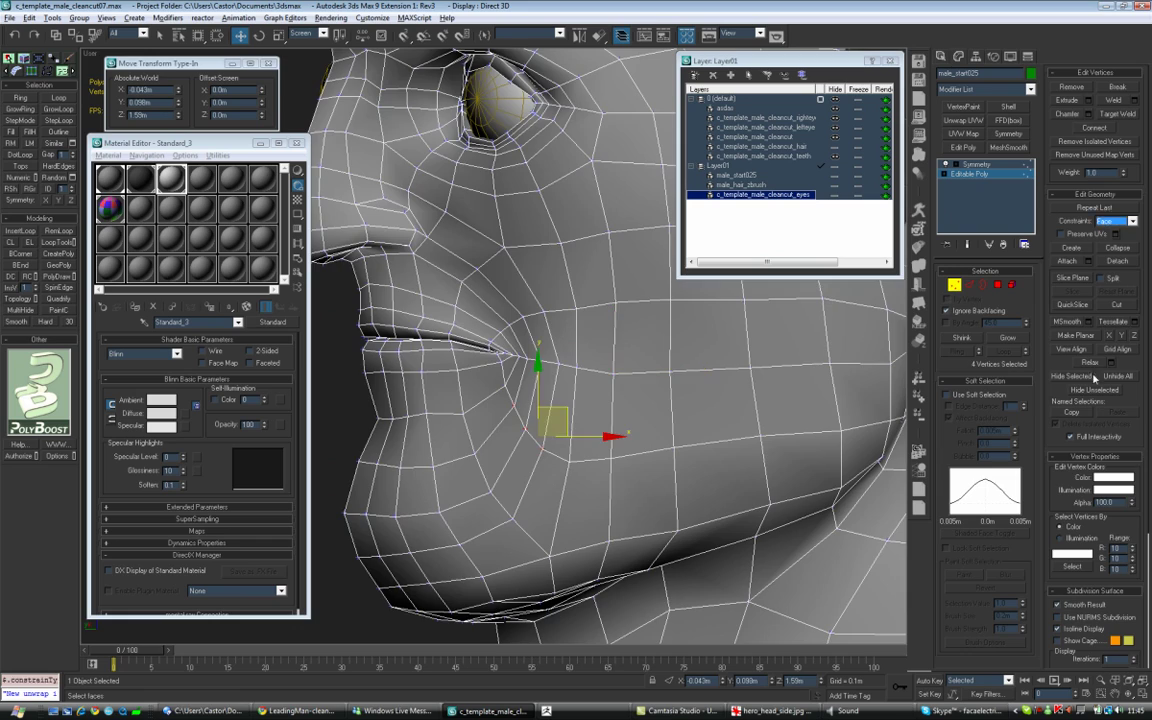
Inspect the mirrored head and face from the front at the Symmetry modifier level.
{"action": "scroll", "coordinate": [792, 427], "scroll_direction": "down", "scroll_amount": 5}
{"action": "middle_click_drag", "start_coordinate": [582, 388], "coordinate": [792, 427], "text": "alt"}
{"action": "scroll", "coordinate": [792, 427], "scroll_direction": "up", "scroll_amount": 3}
{"action": "left_click", "coordinate": [990, 168]}
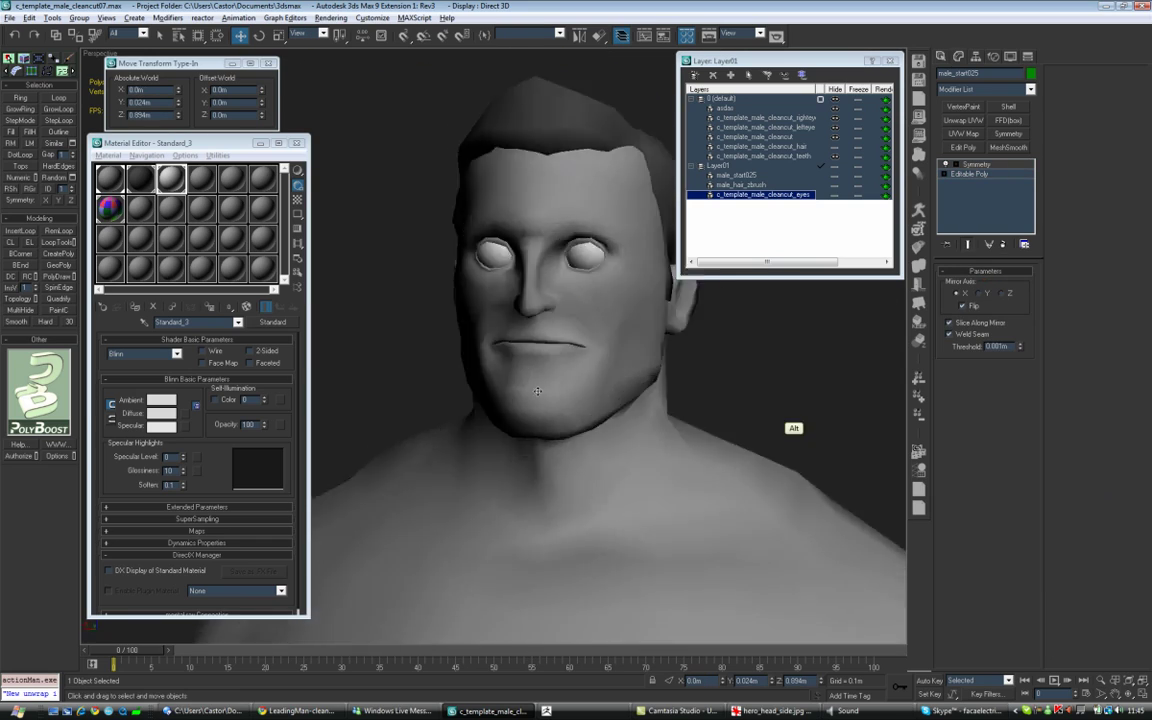
{"action": "scroll", "coordinate": [560, 400], "scroll_direction": "up", "scroll_amount": 3}
Display edged faces, return to Editable Poly vertex editing, and nudge the vertices on the slope between neck and shoulder using soft selection.
{"action": "key", "text": "F4"}
{"action": "left_click", "coordinate": [969, 174]}
{"action": "middle_click_drag", "start_coordinate": [614, 423], "coordinate": [640, 400], "text": "alt"}
{"action": "left_click", "coordinate": [955, 285]}
{"action": "left_click_drag", "start_coordinate": [652, 384], "coordinate": [649, 390]}
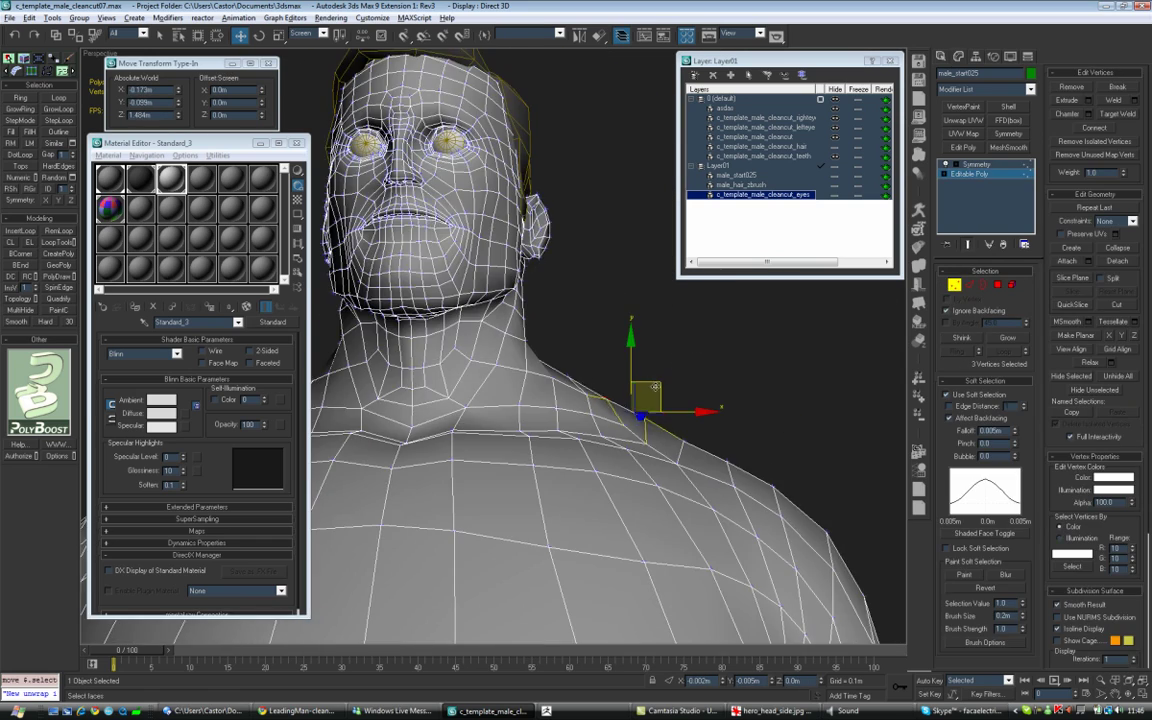
Relax the armpit vertices along the face surfaces, and adjust the armpit crease using soft selection.
{"action": "middle_click_drag", "start_coordinate": [655, 387], "coordinate": [548, 311], "text": "alt"}
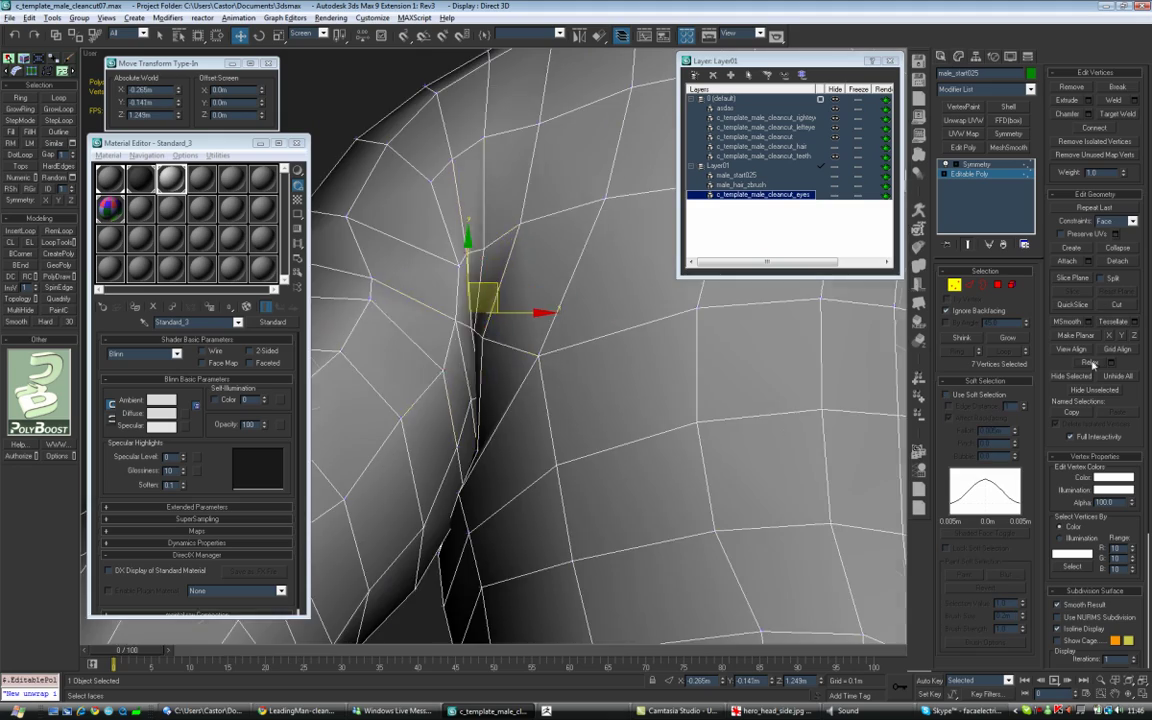
{"action": "left_click", "coordinate": [436, 435]}
{"action": "middle_click_drag", "start_coordinate": [540, 380], "coordinate": [470, 400], "text": "alt"}
{"action": "left_click_drag", "start_coordinate": [475, 345], "coordinate": [423, 416]}
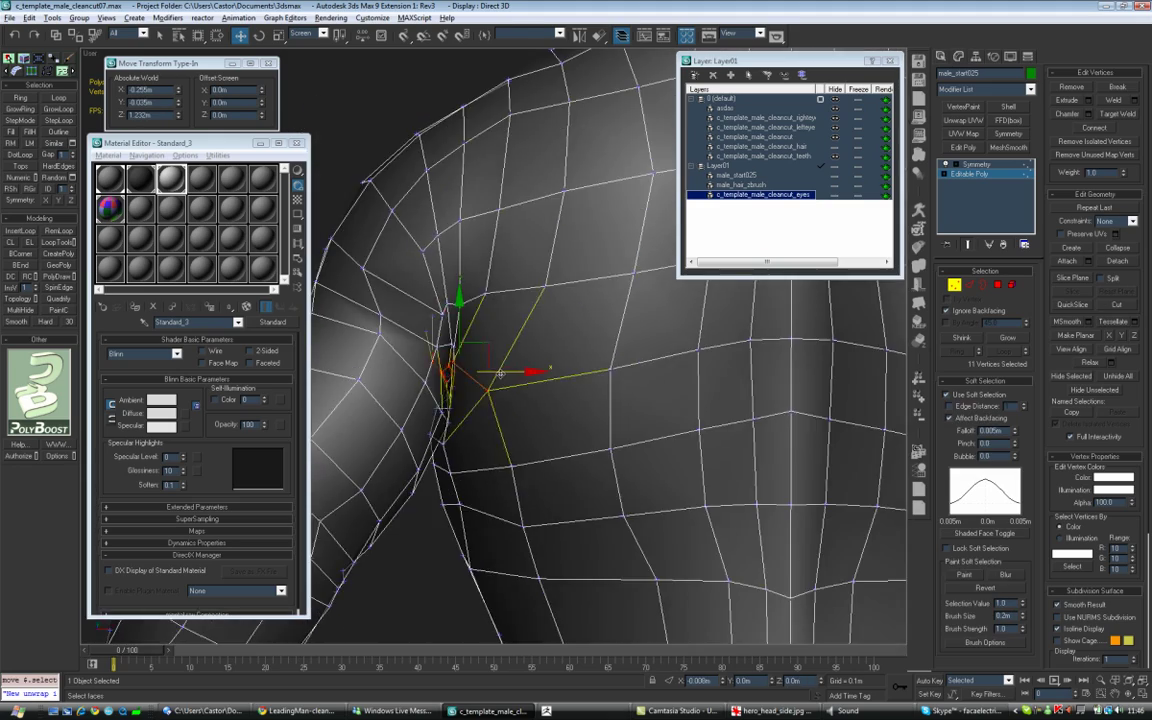
{"action": "left_click_drag", "start_coordinate": [504, 372], "coordinate": [499, 372]}
{"action": "middle_click_drag", "start_coordinate": [499, 372], "coordinate": [504, 383], "text": "alt"}
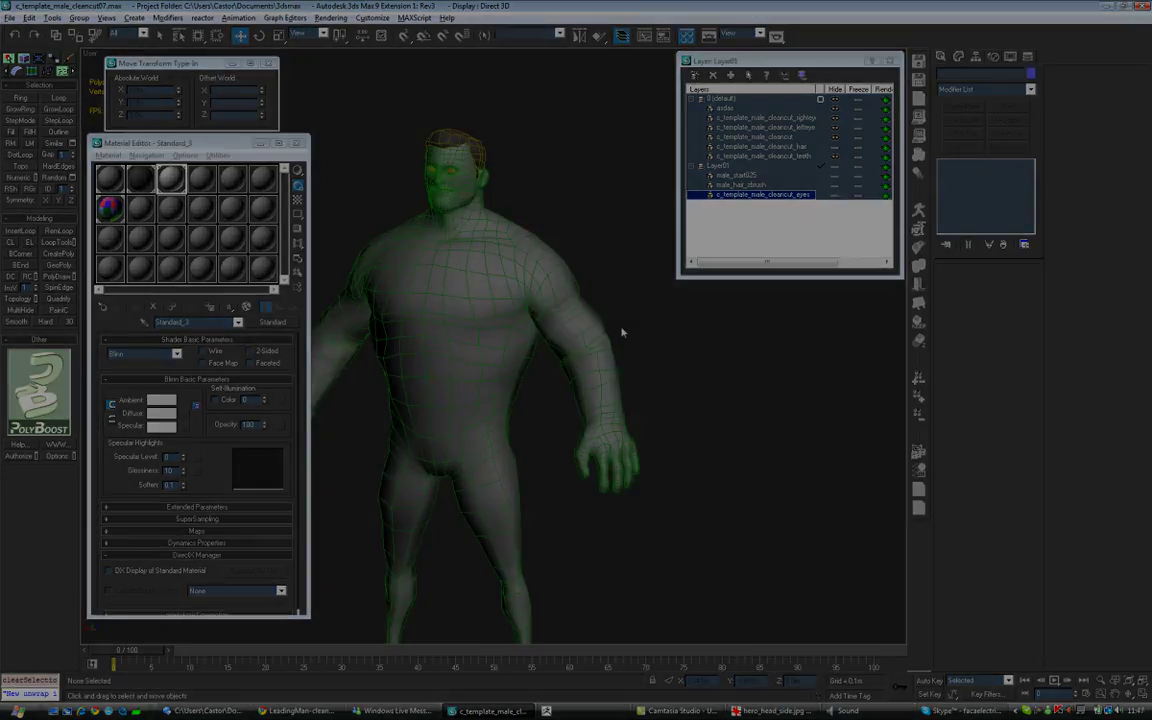